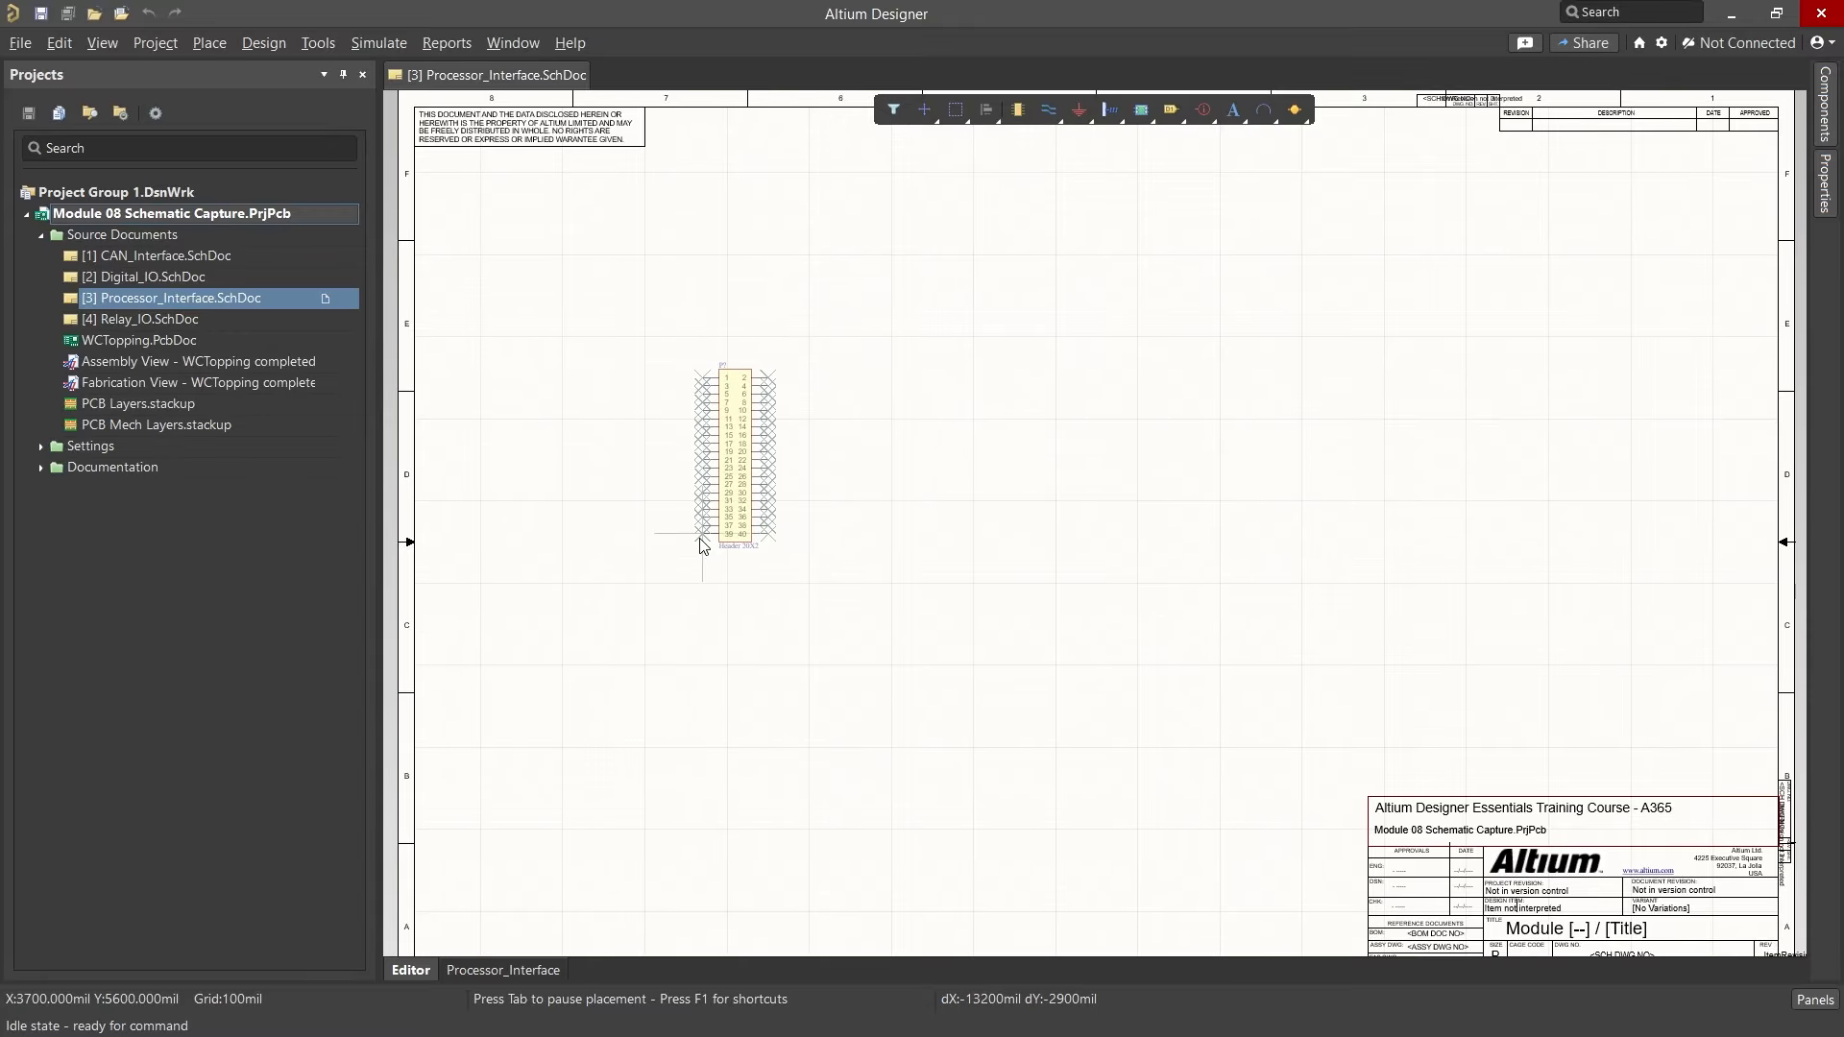
Step: Set the designator of the header being placed to J1, then resume placement
{"action": "scroll", "coordinate": [694, 554], "scroll_direction": "up", "scroll_amount": 4, "text": "ctrl"}
{"action": "key", "text": "Tab"}
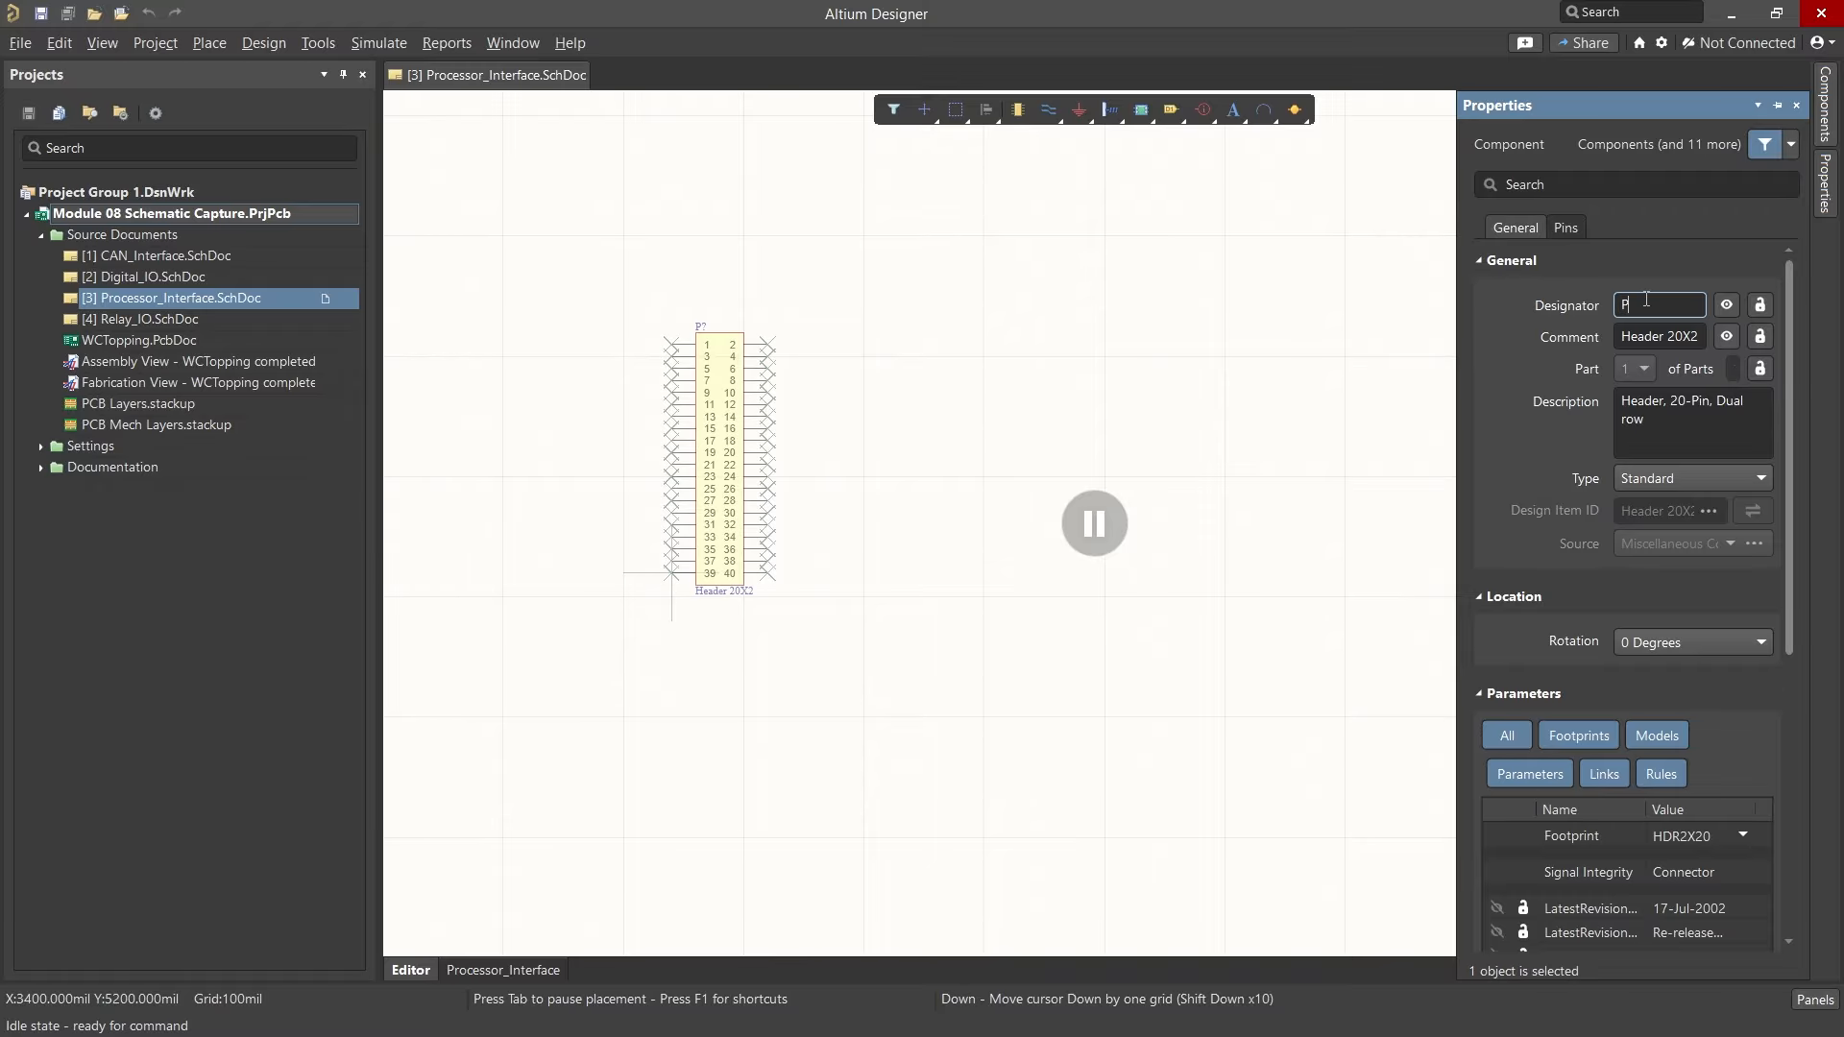
{"action": "type", "text": "J1"}
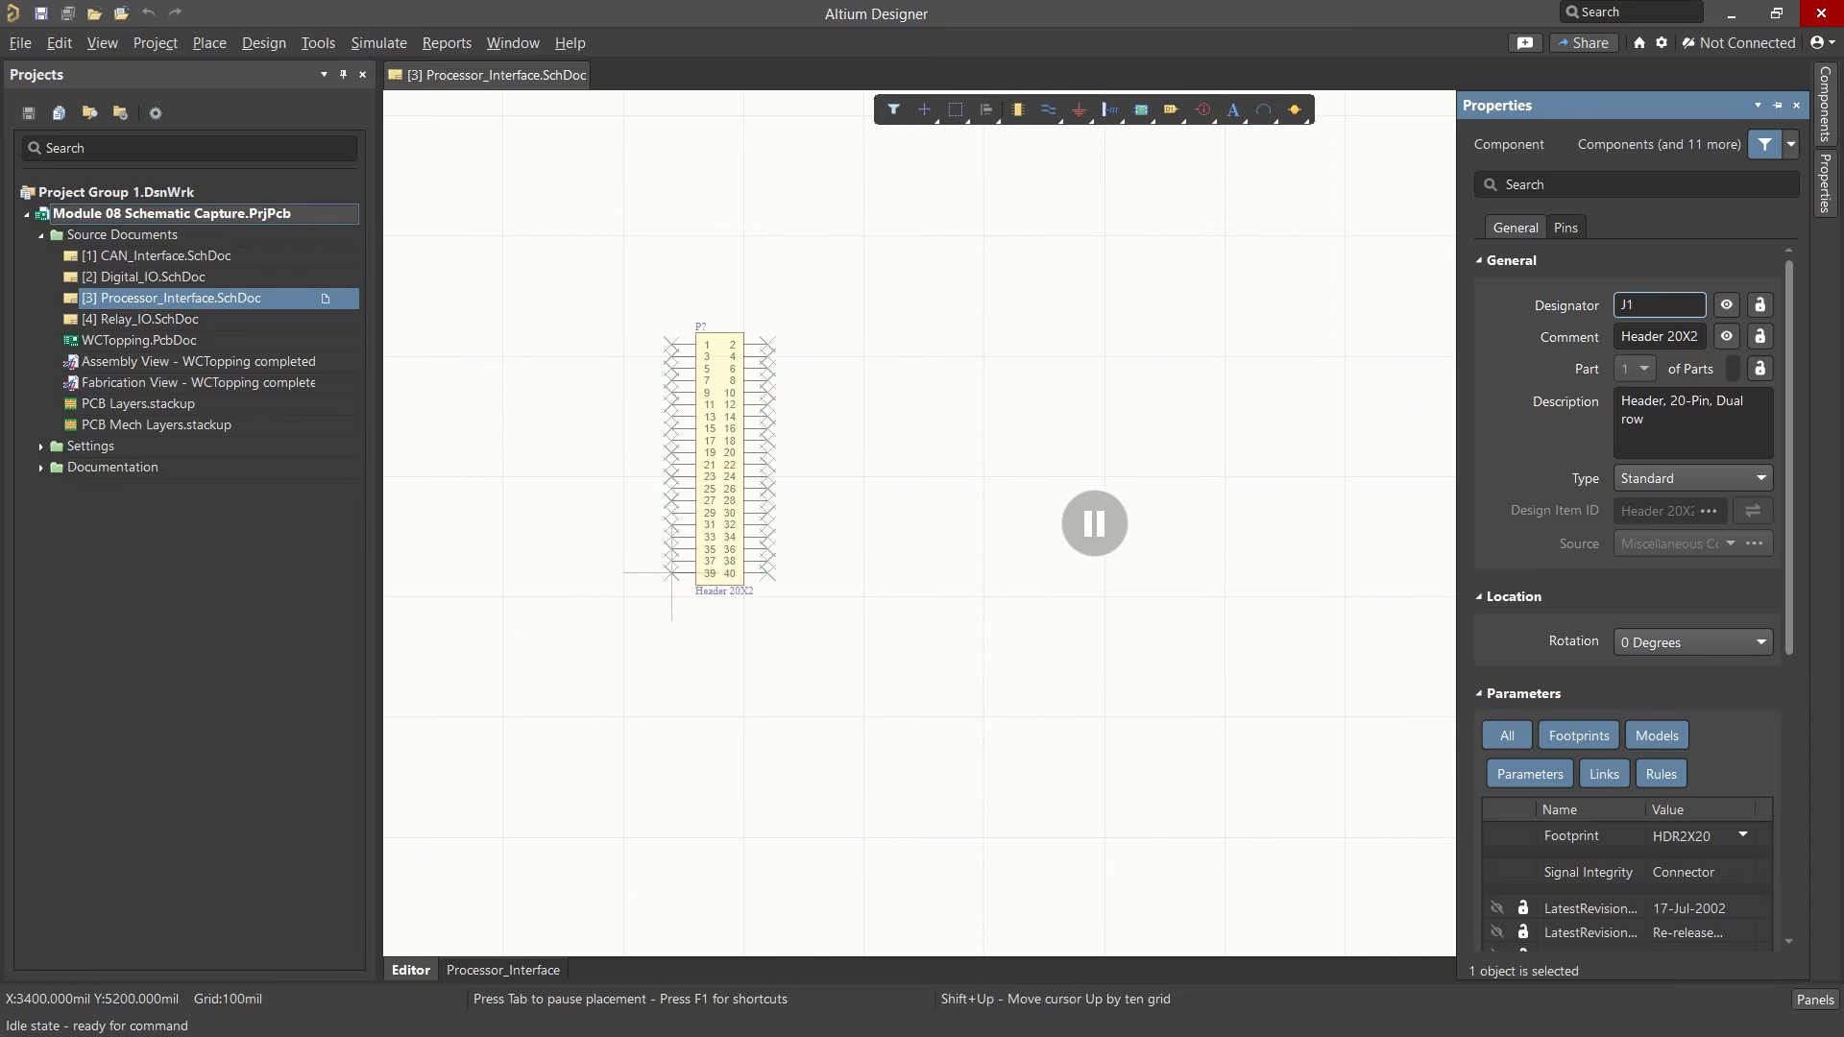
{"action": "left_click", "coordinate": [1094, 524]}
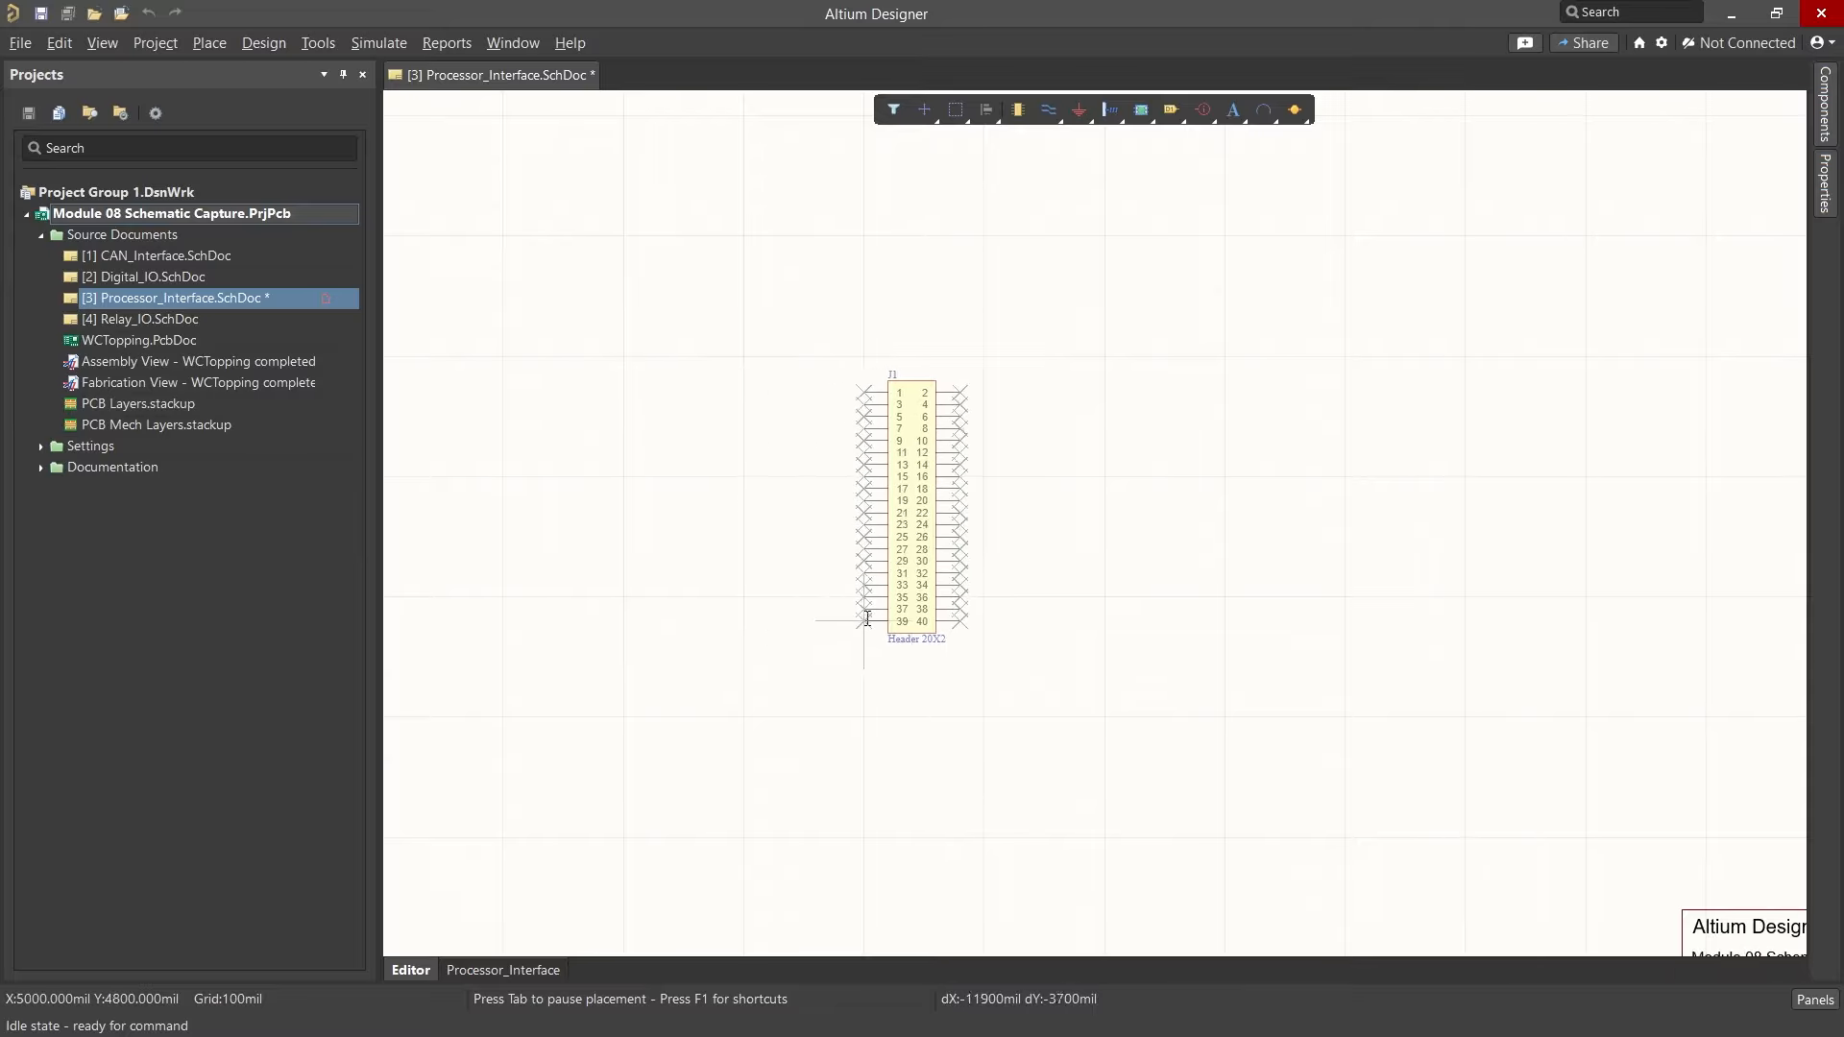
Step: Rotate the floating header counterclockwise through a full turn in 90-degree increments
{"action": "key", "text": "space"}
{"action": "key", "text": "space"}
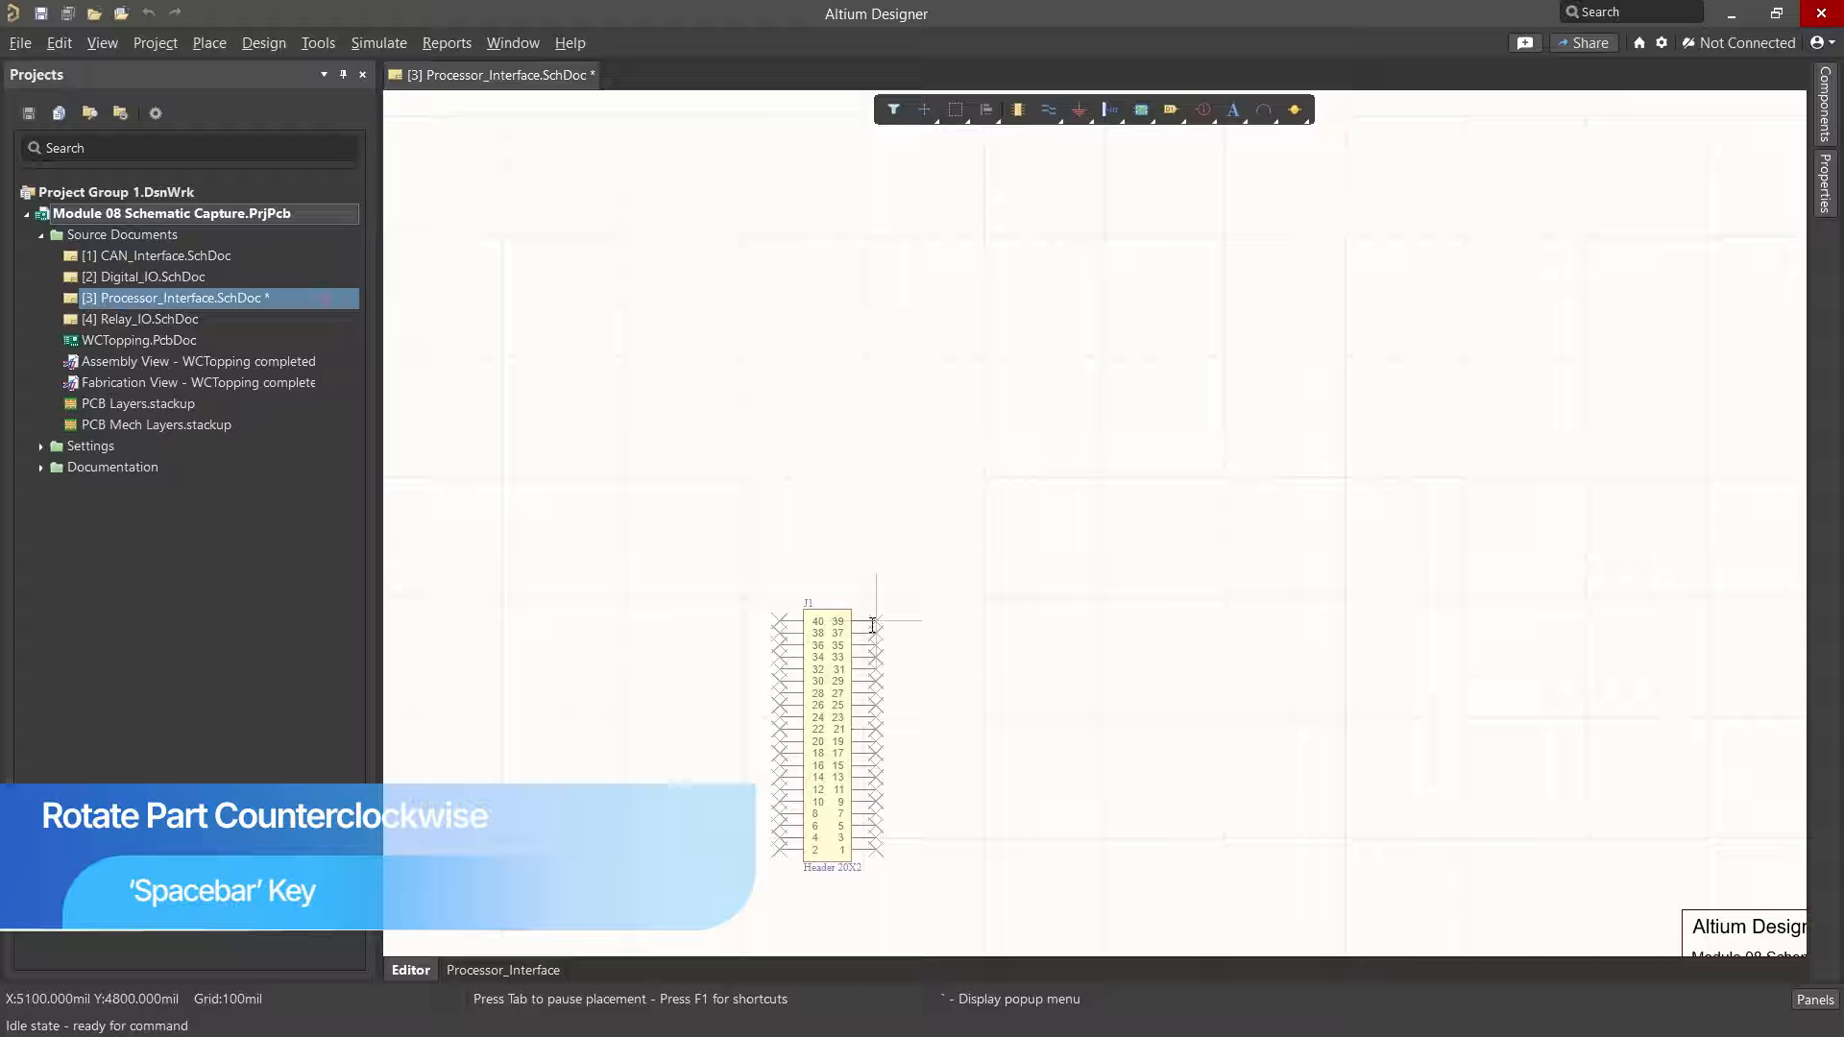
{"action": "key", "text": "space"}
{"action": "key", "text": "space"}
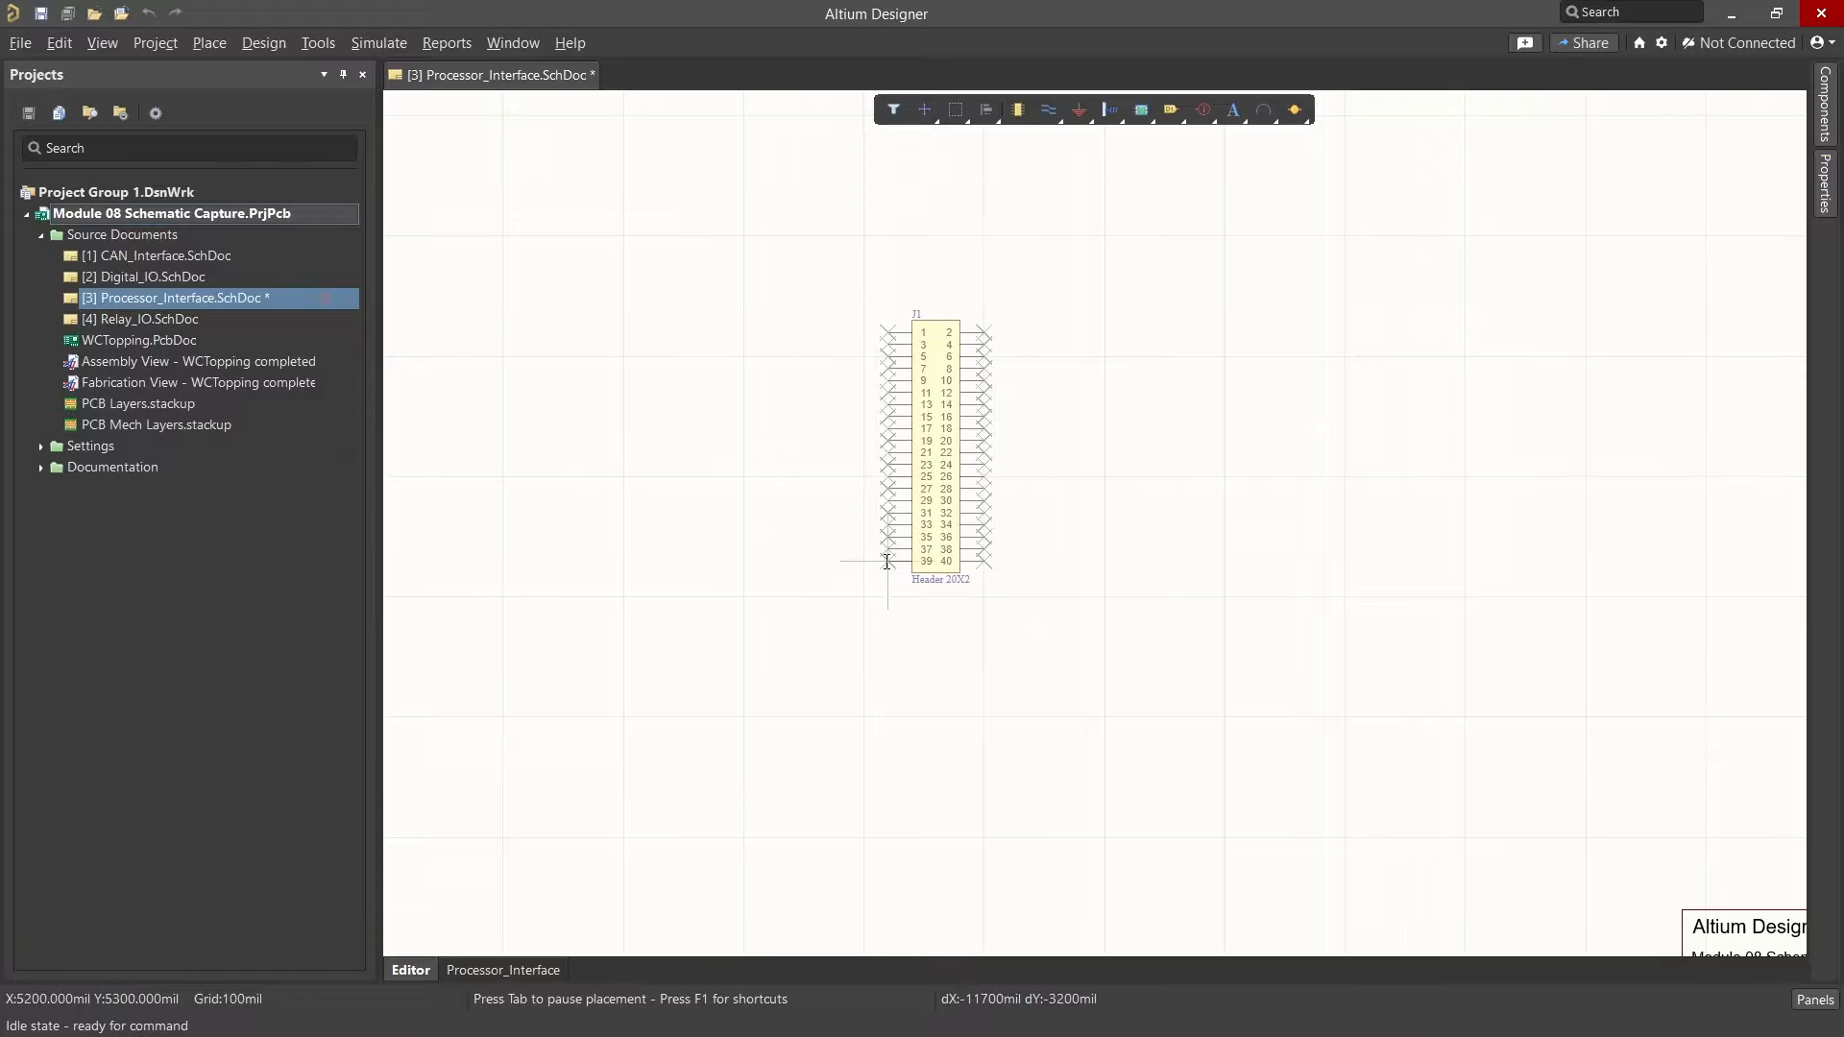
Step: Rotate the floating header clockwise through a full turn in 90-degree increments
{"action": "key", "text": "shift+space"}
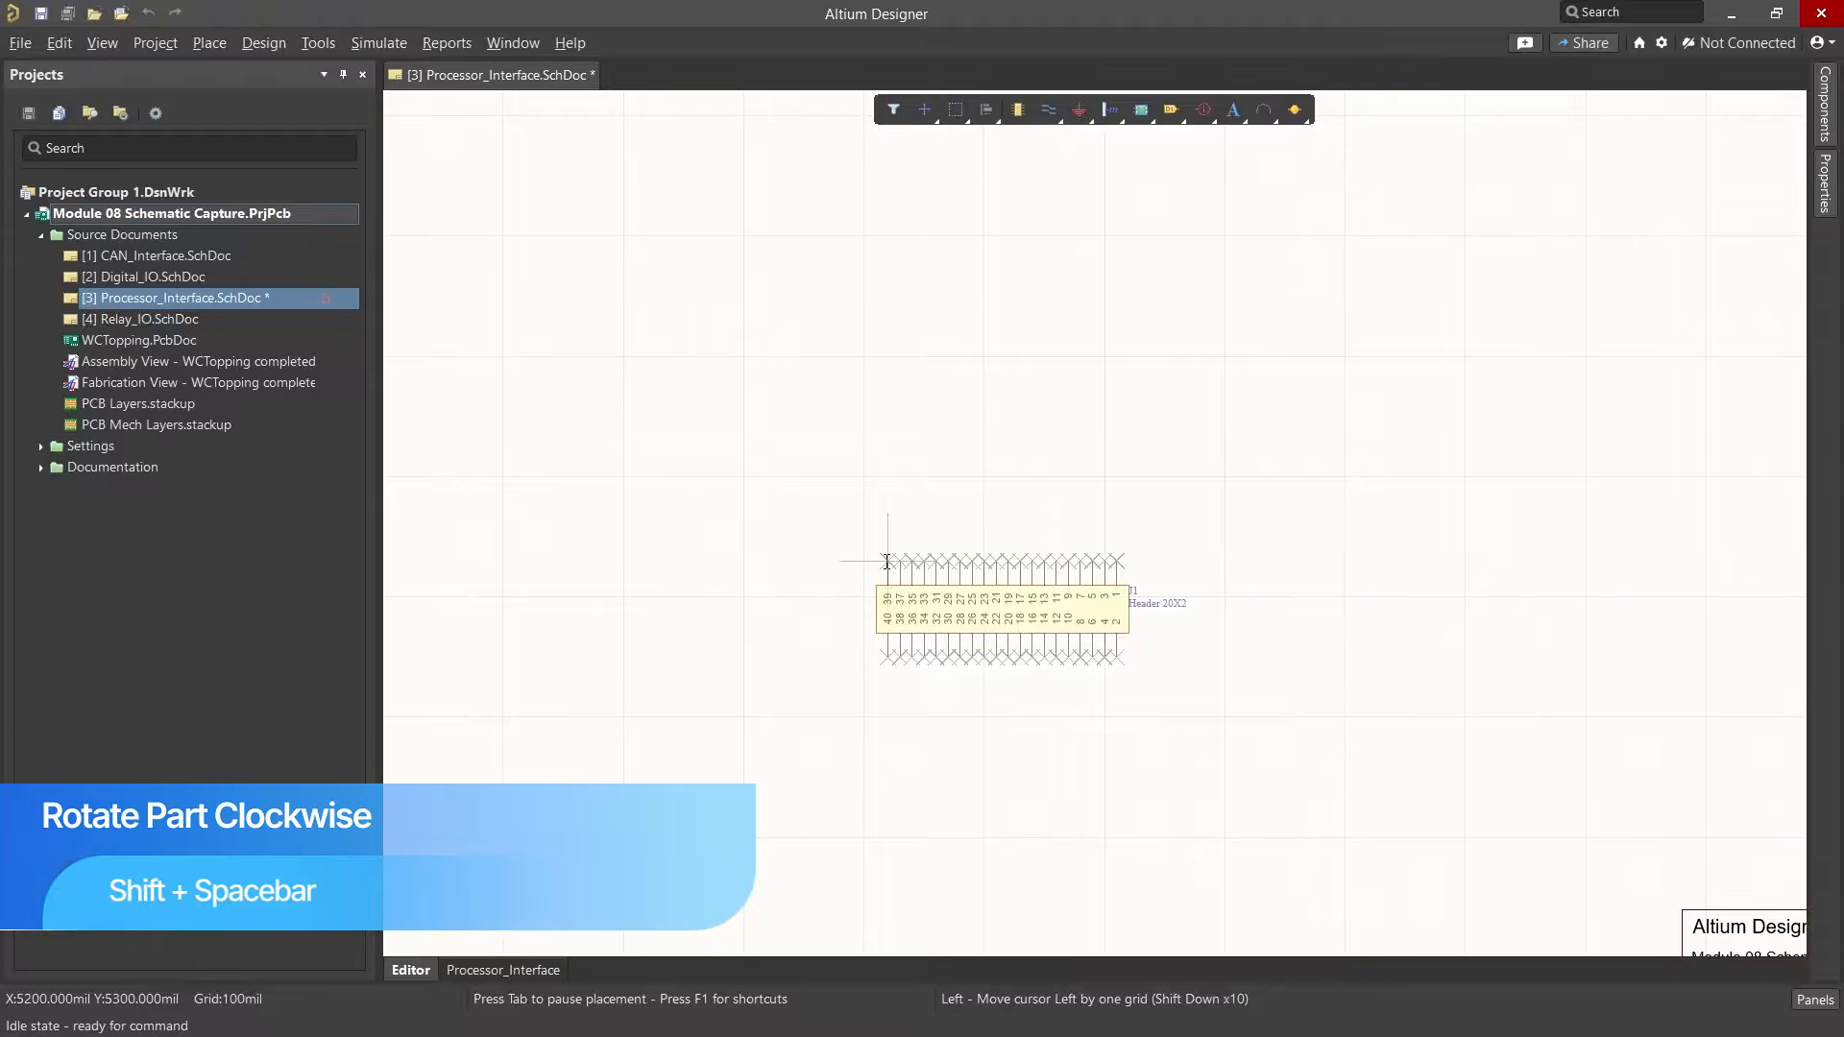
{"action": "key", "text": "shift+space"}
{"action": "key", "text": "shift+space"}
{"action": "key", "text": "shift+space"}
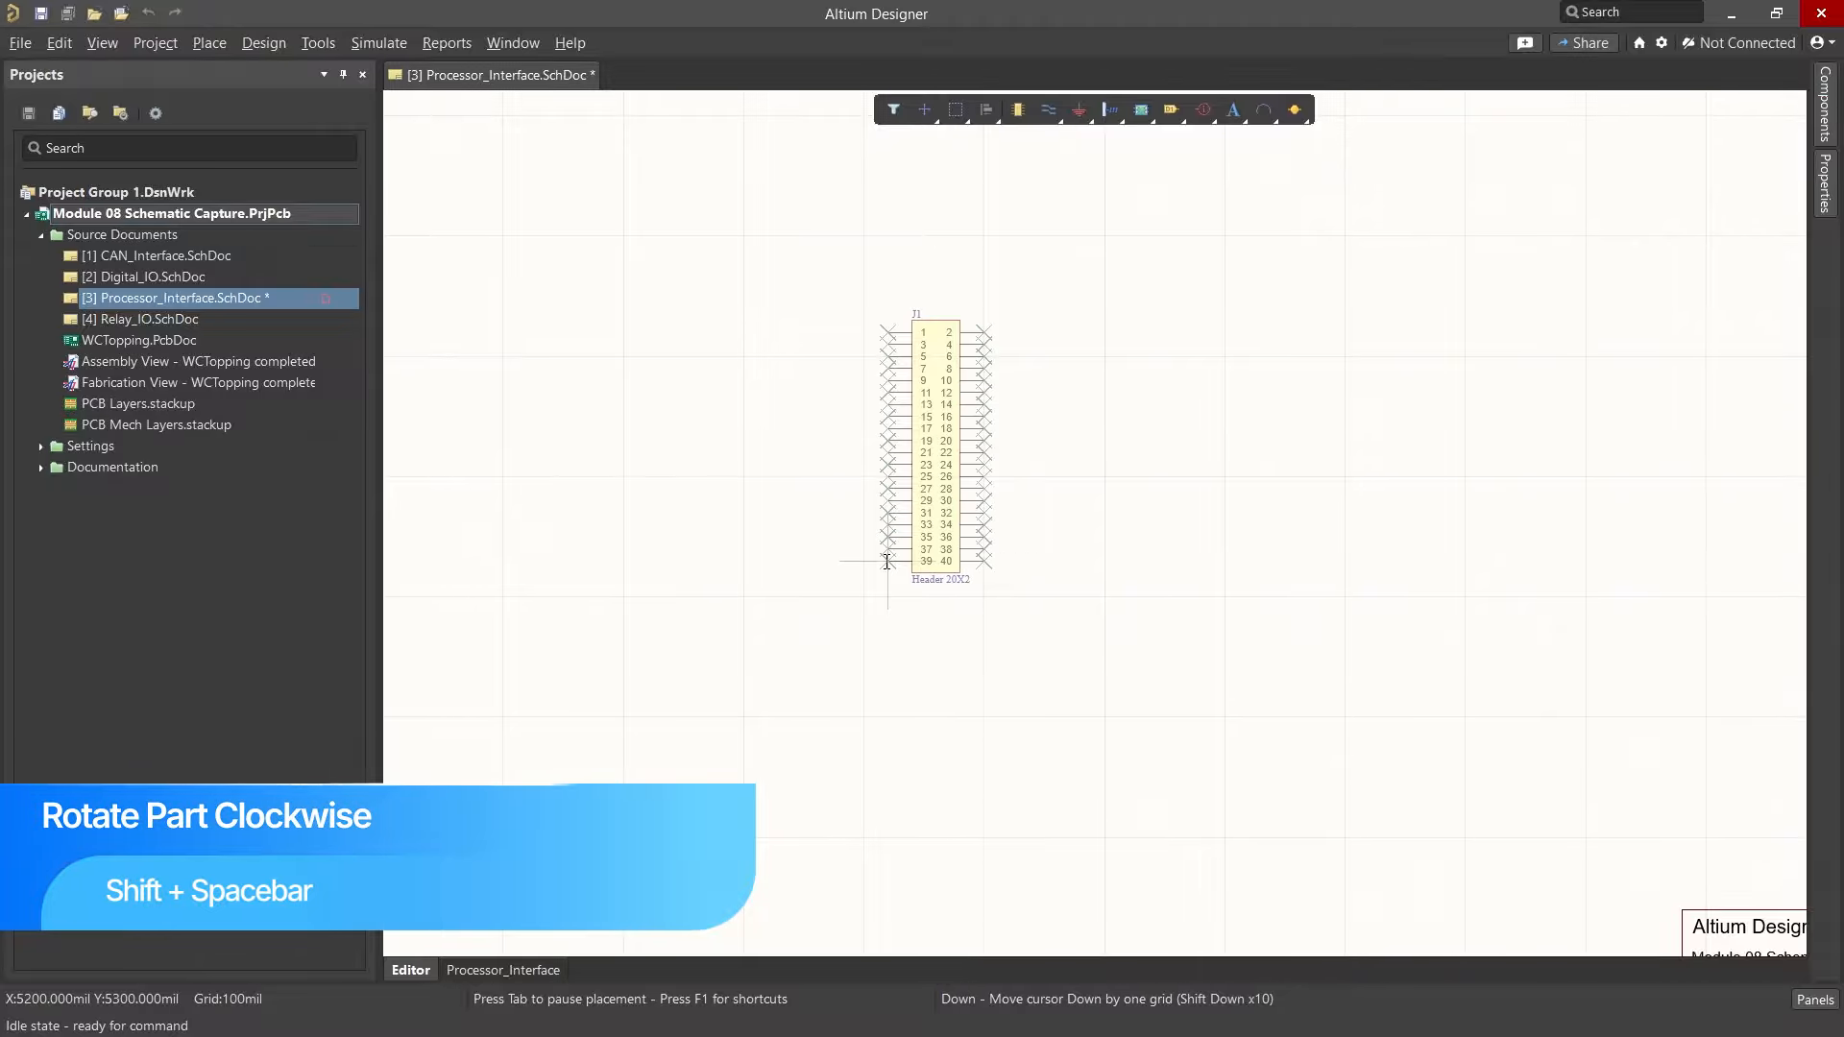
{"action": "scroll", "coordinate": [893, 620], "scroll_direction": "up", "scroll_amount": 2, "text": "ctrl"}
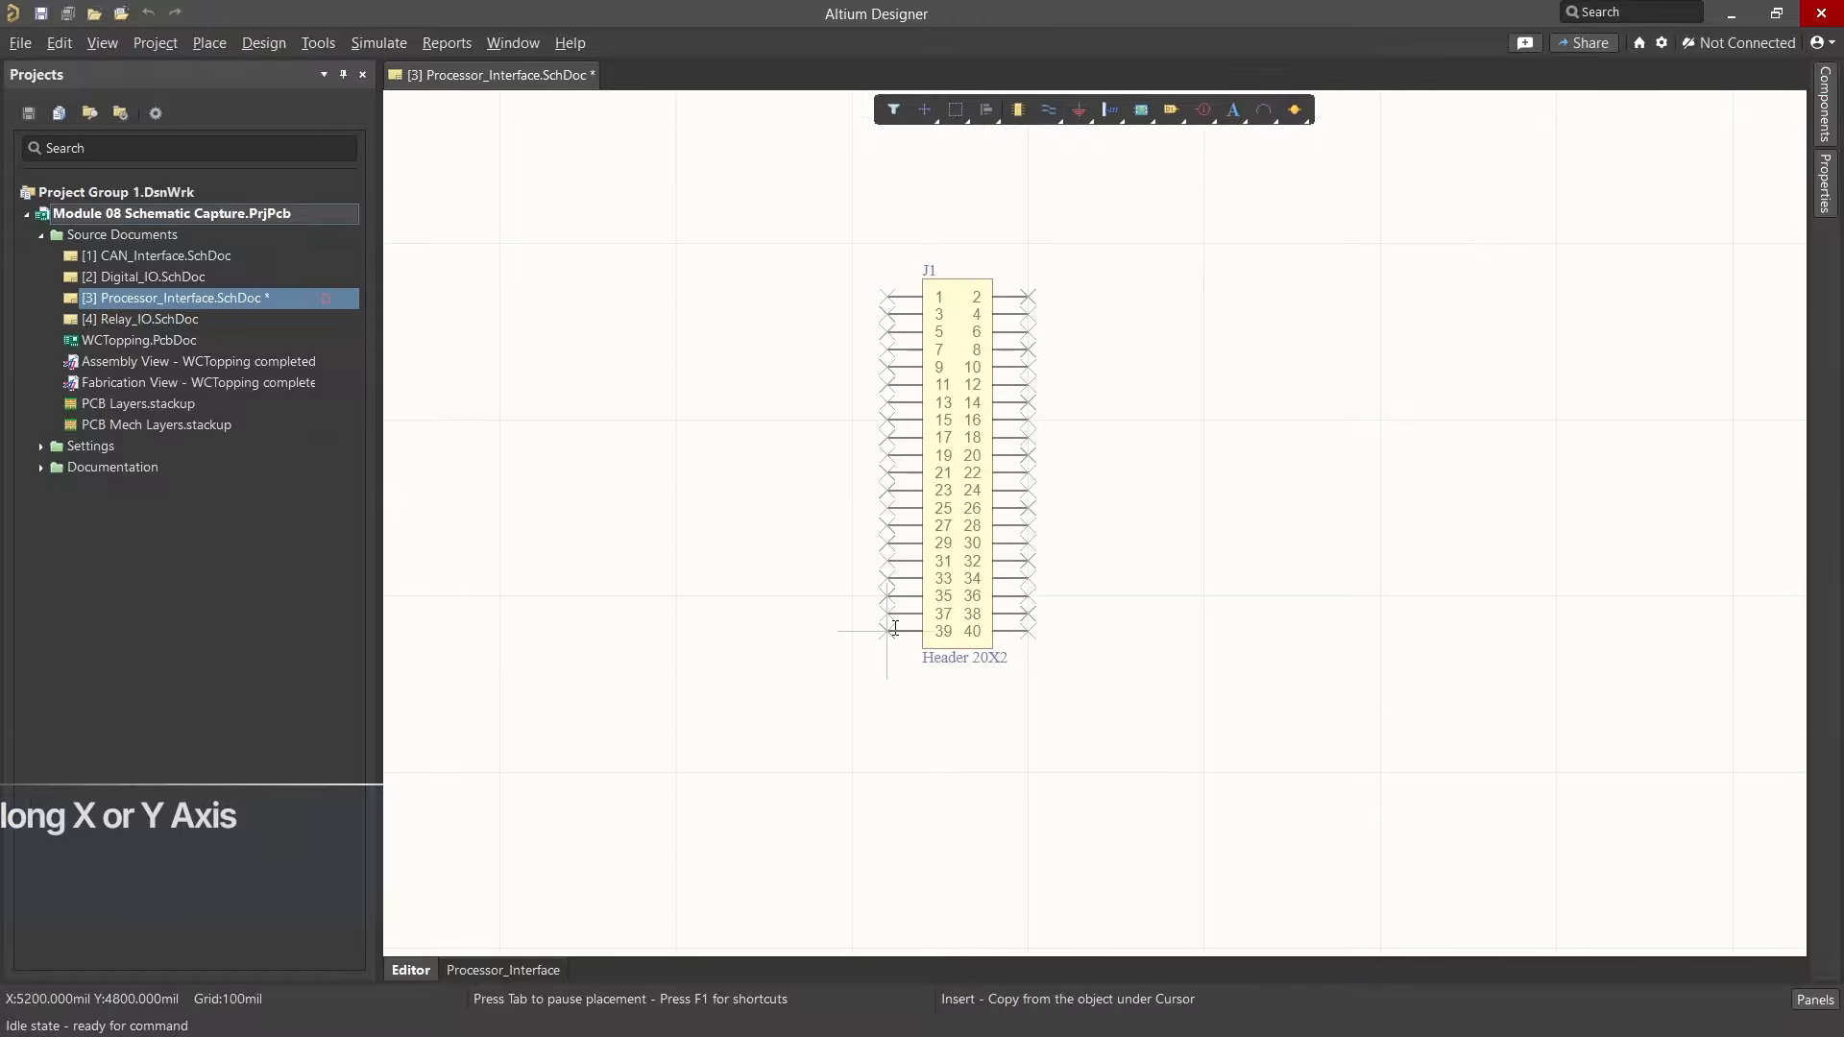
Step: Flip the floating header along the X axis and along the Y axis, returning it to its original orientation
{"action": "key", "text": "x"}
{"action": "key", "text": "x"}
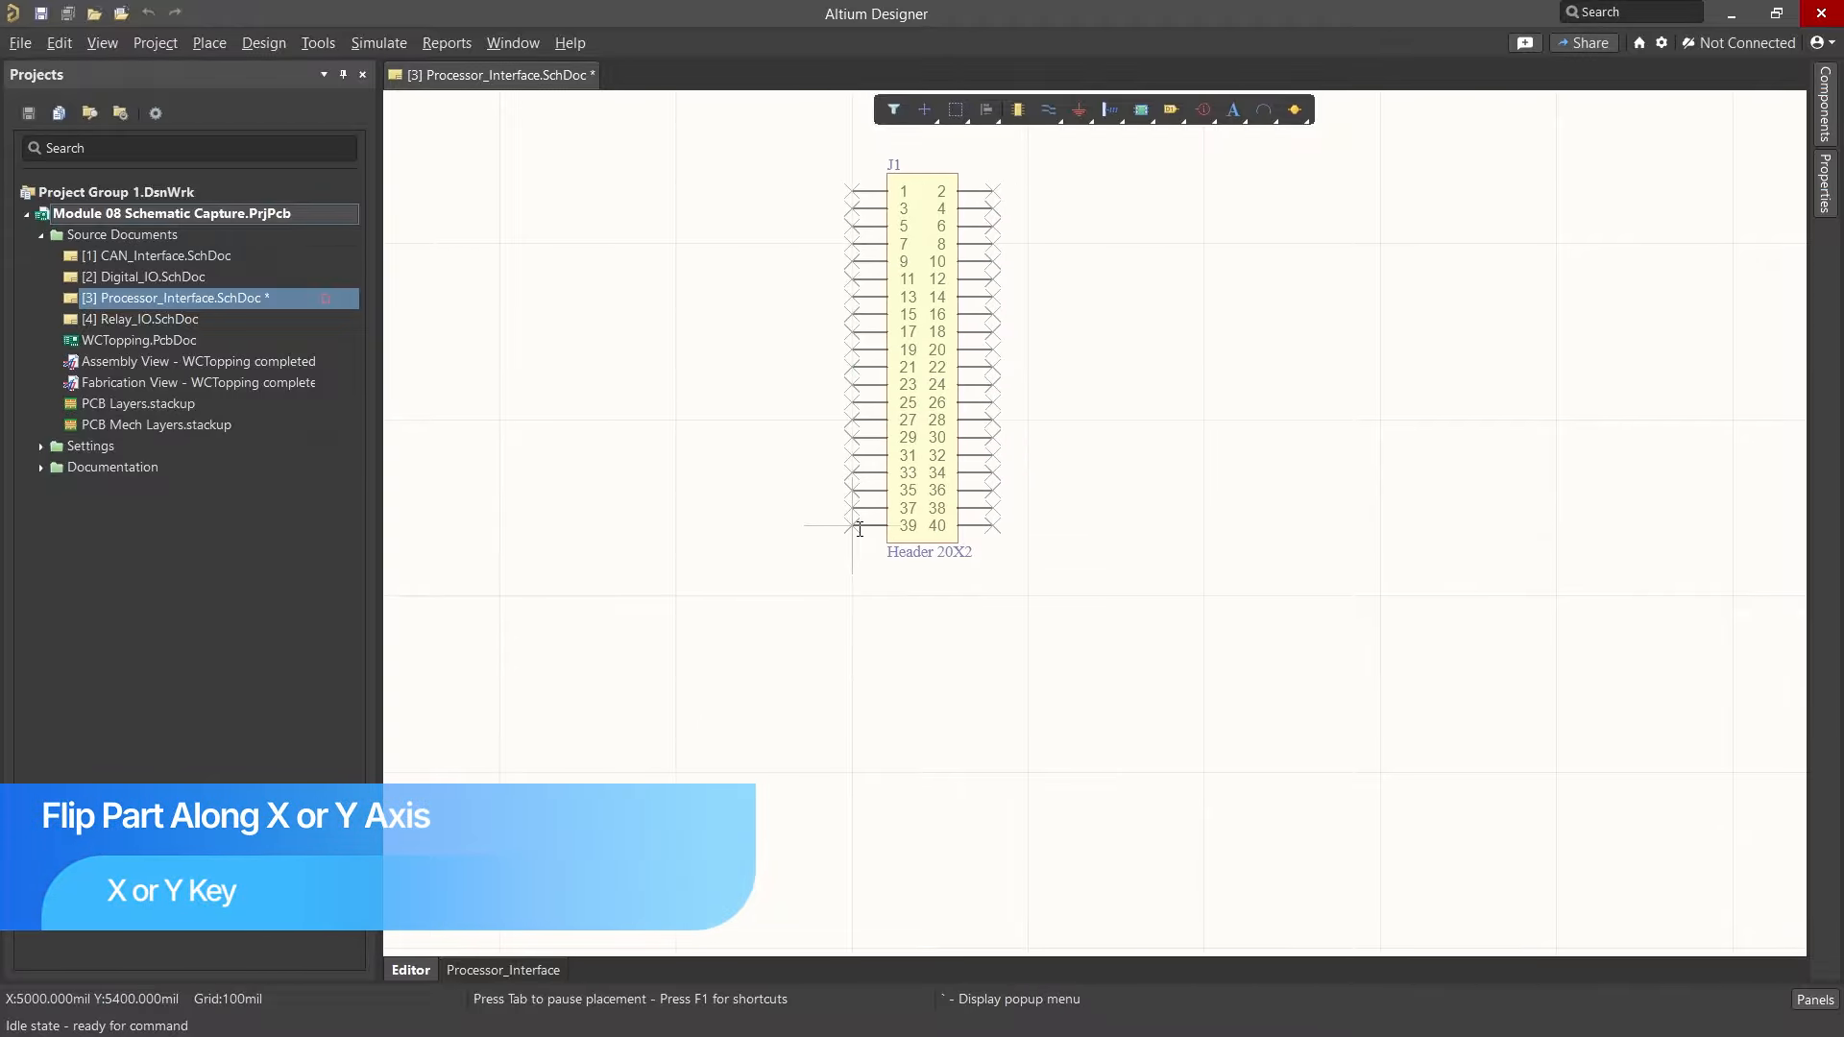
{"action": "key", "text": "y"}
{"action": "key", "text": "y"}
{"action": "key", "text": "y"}
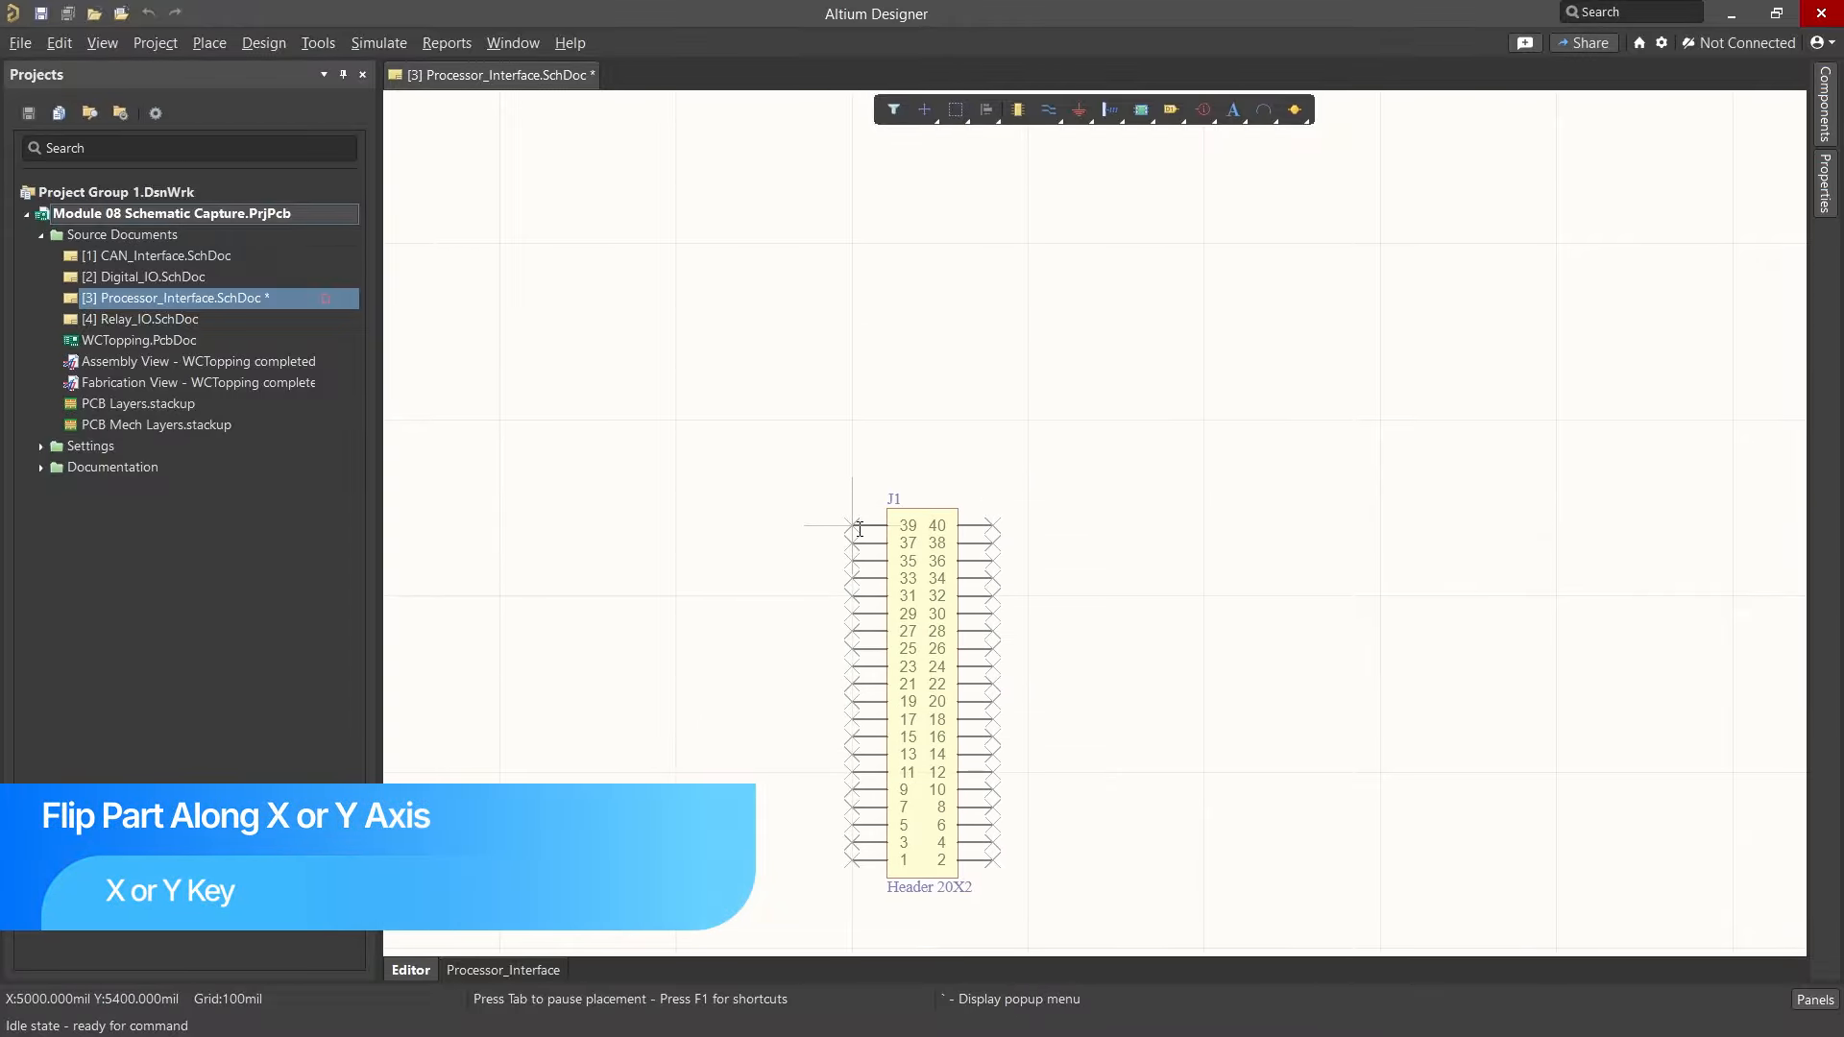
{"action": "key", "text": "y"}
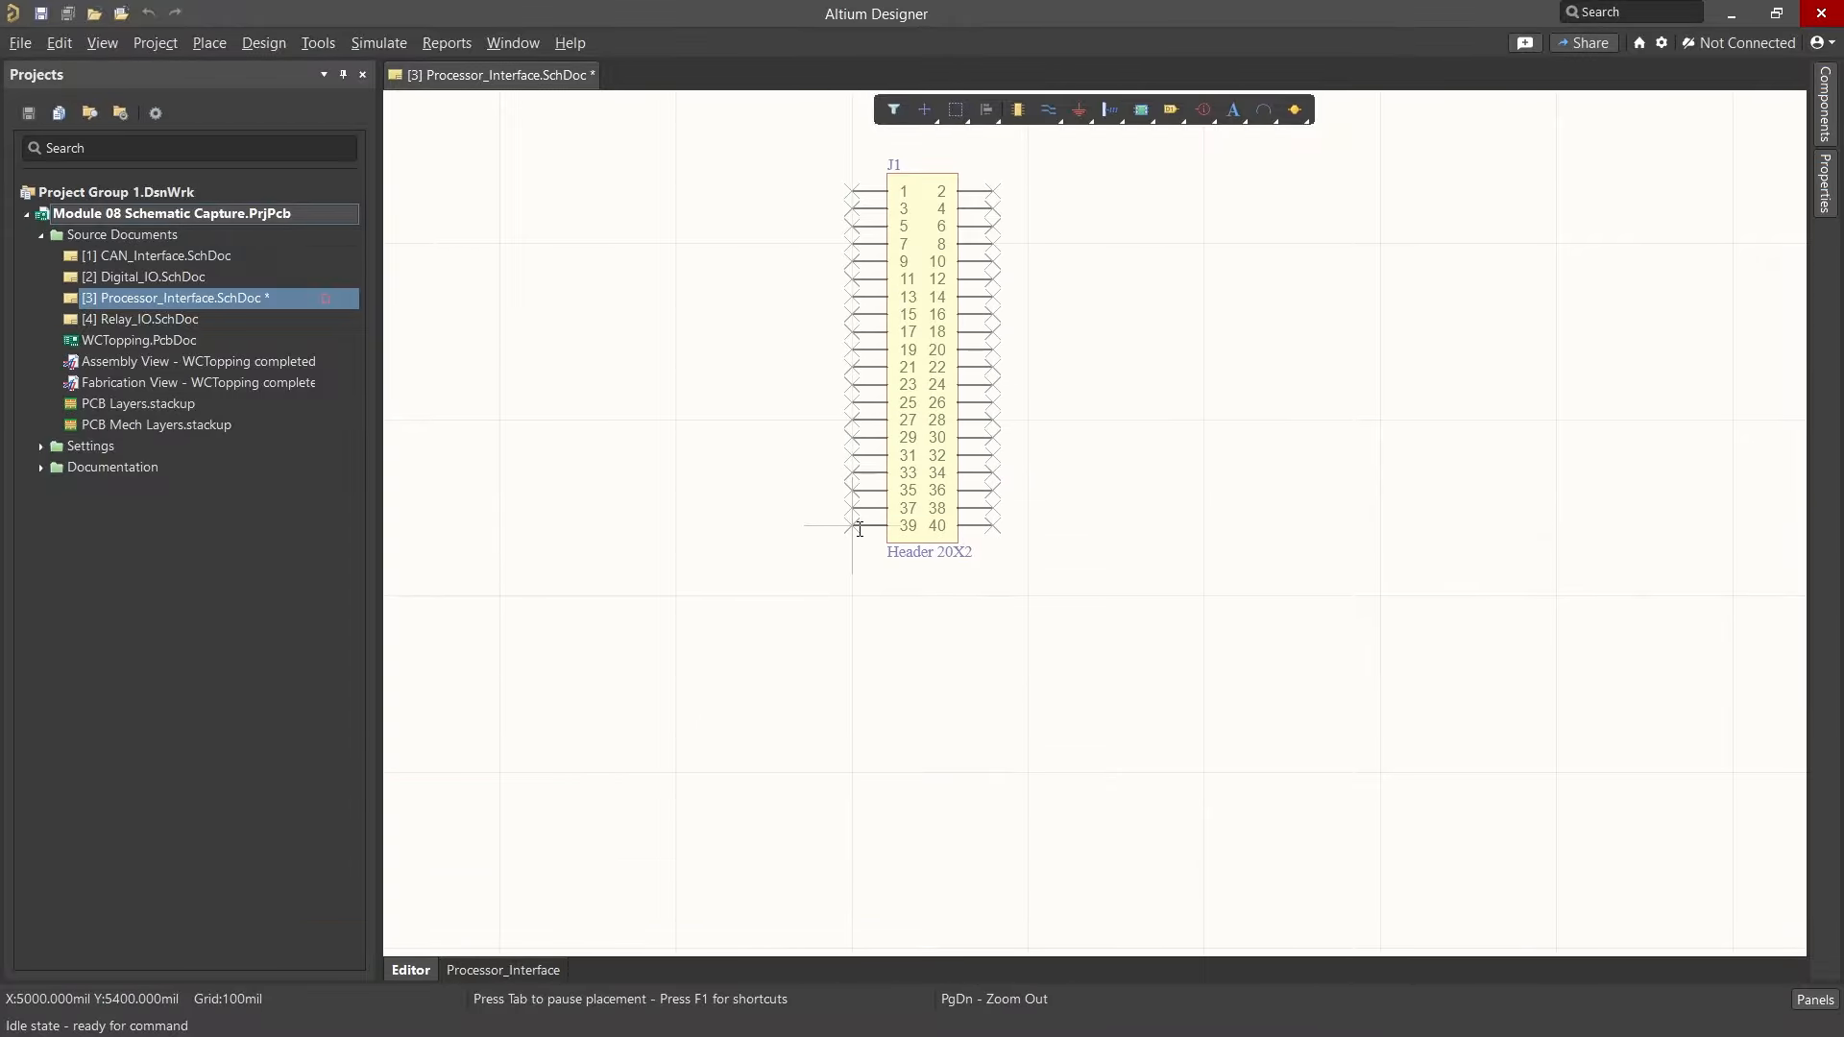
Step: Place header J1 in the middle-left area of the sheet
{"action": "scroll", "coordinate": [754, 680], "scroll_direction": "down", "scroll_amount": 4, "text": "ctrl"}
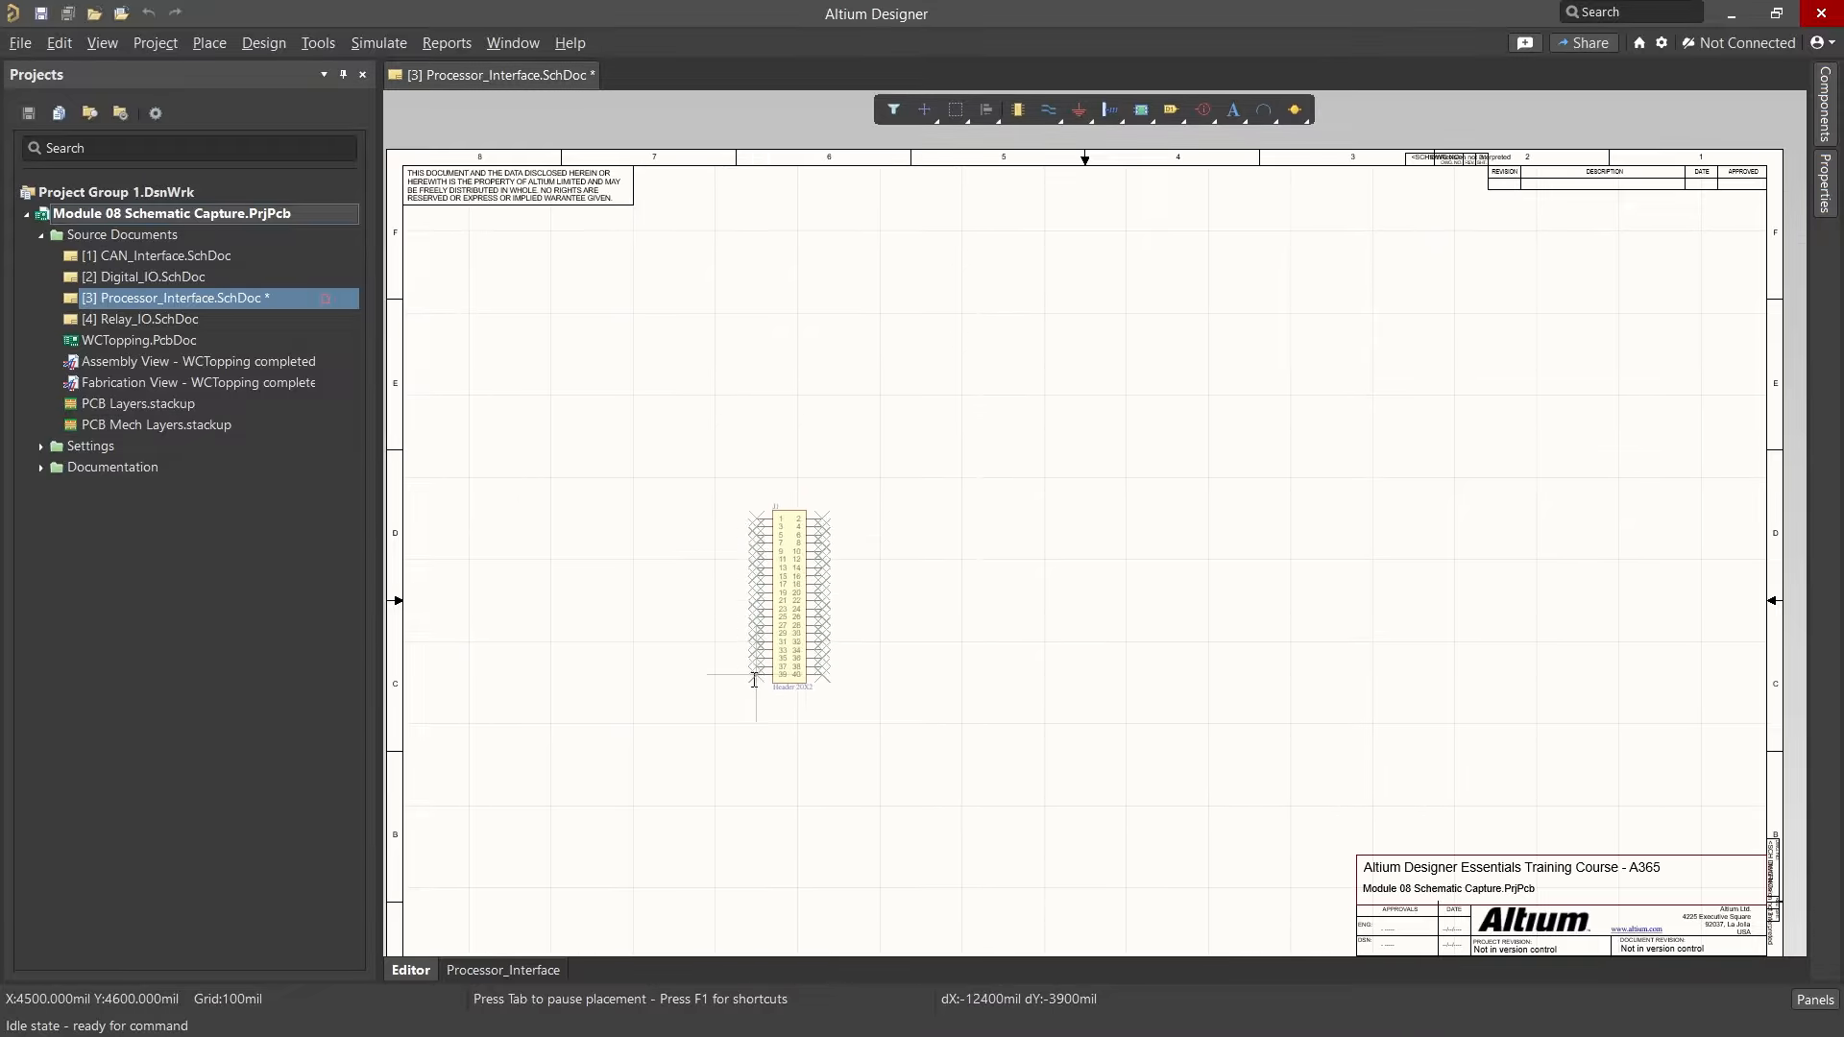
{"action": "left_click", "coordinate": [790, 617]}
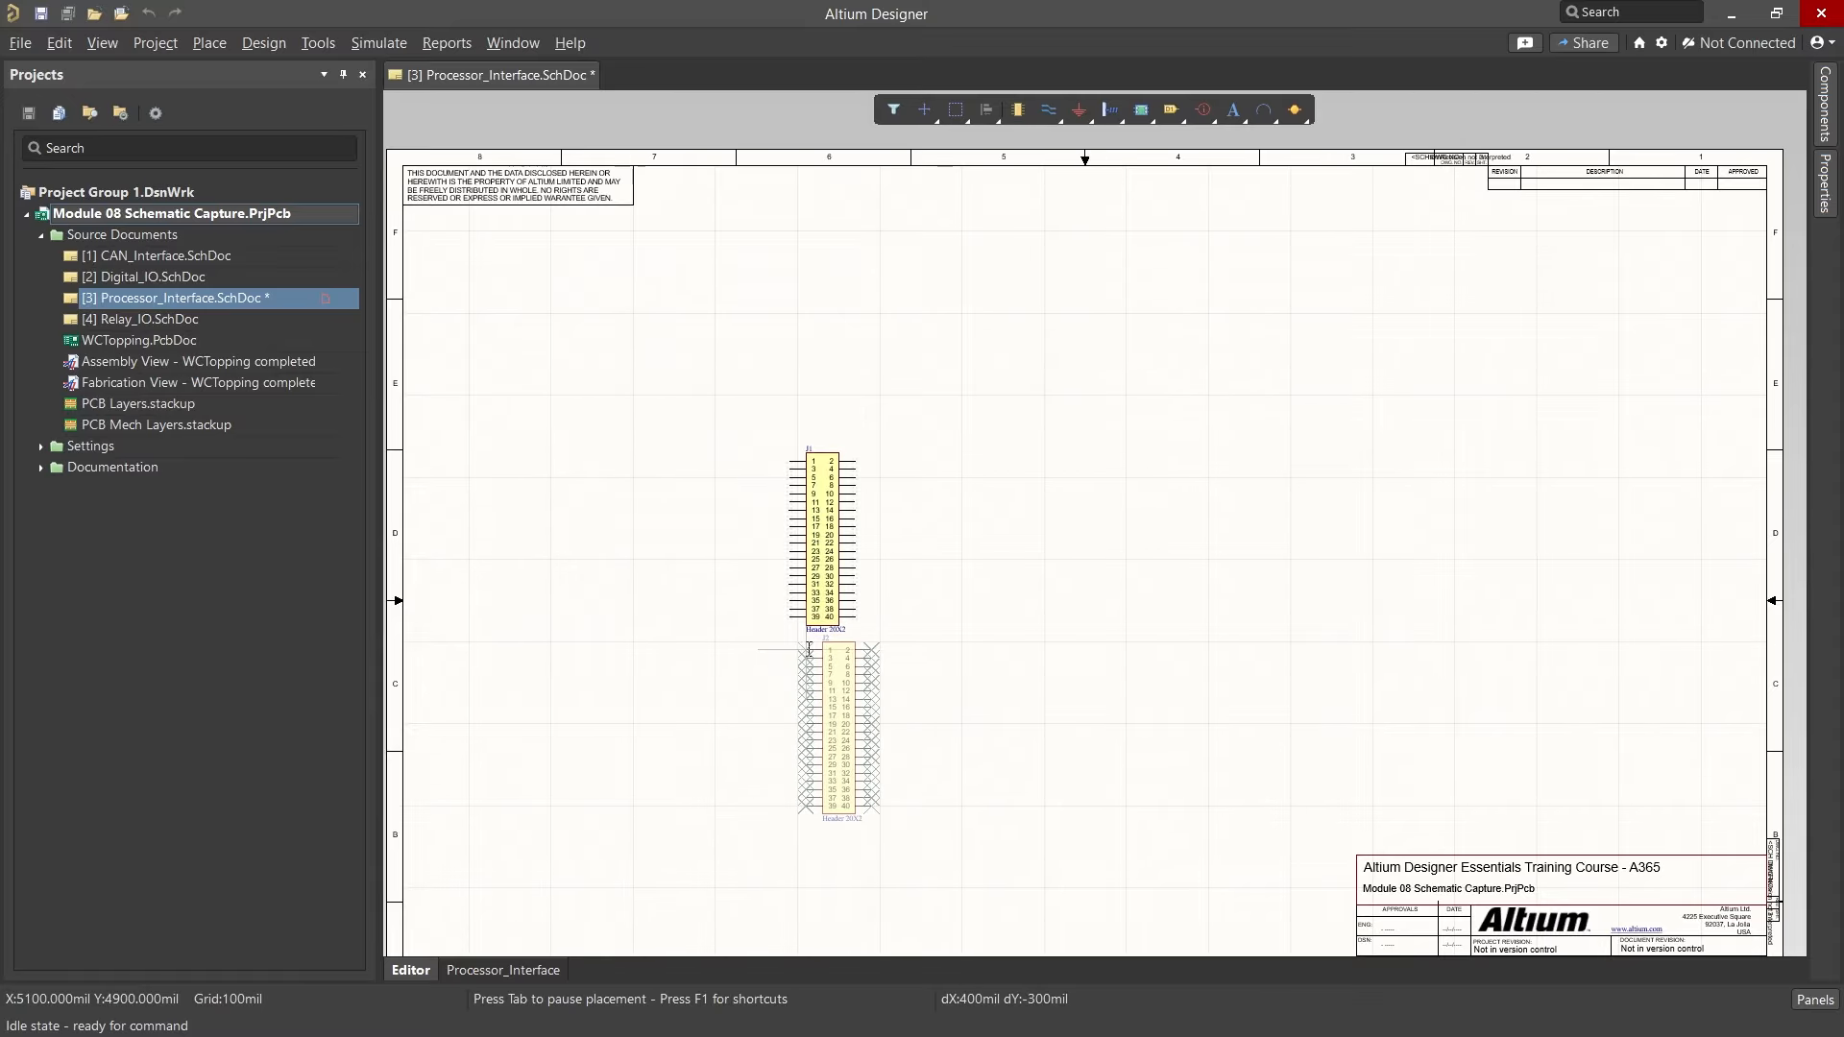
Step: Place header J2 to the right of J1, aligned with J1's top pin
{"action": "scroll", "coordinate": [854, 624], "scroll_direction": "up", "scroll_amount": 4, "text": "ctrl"}
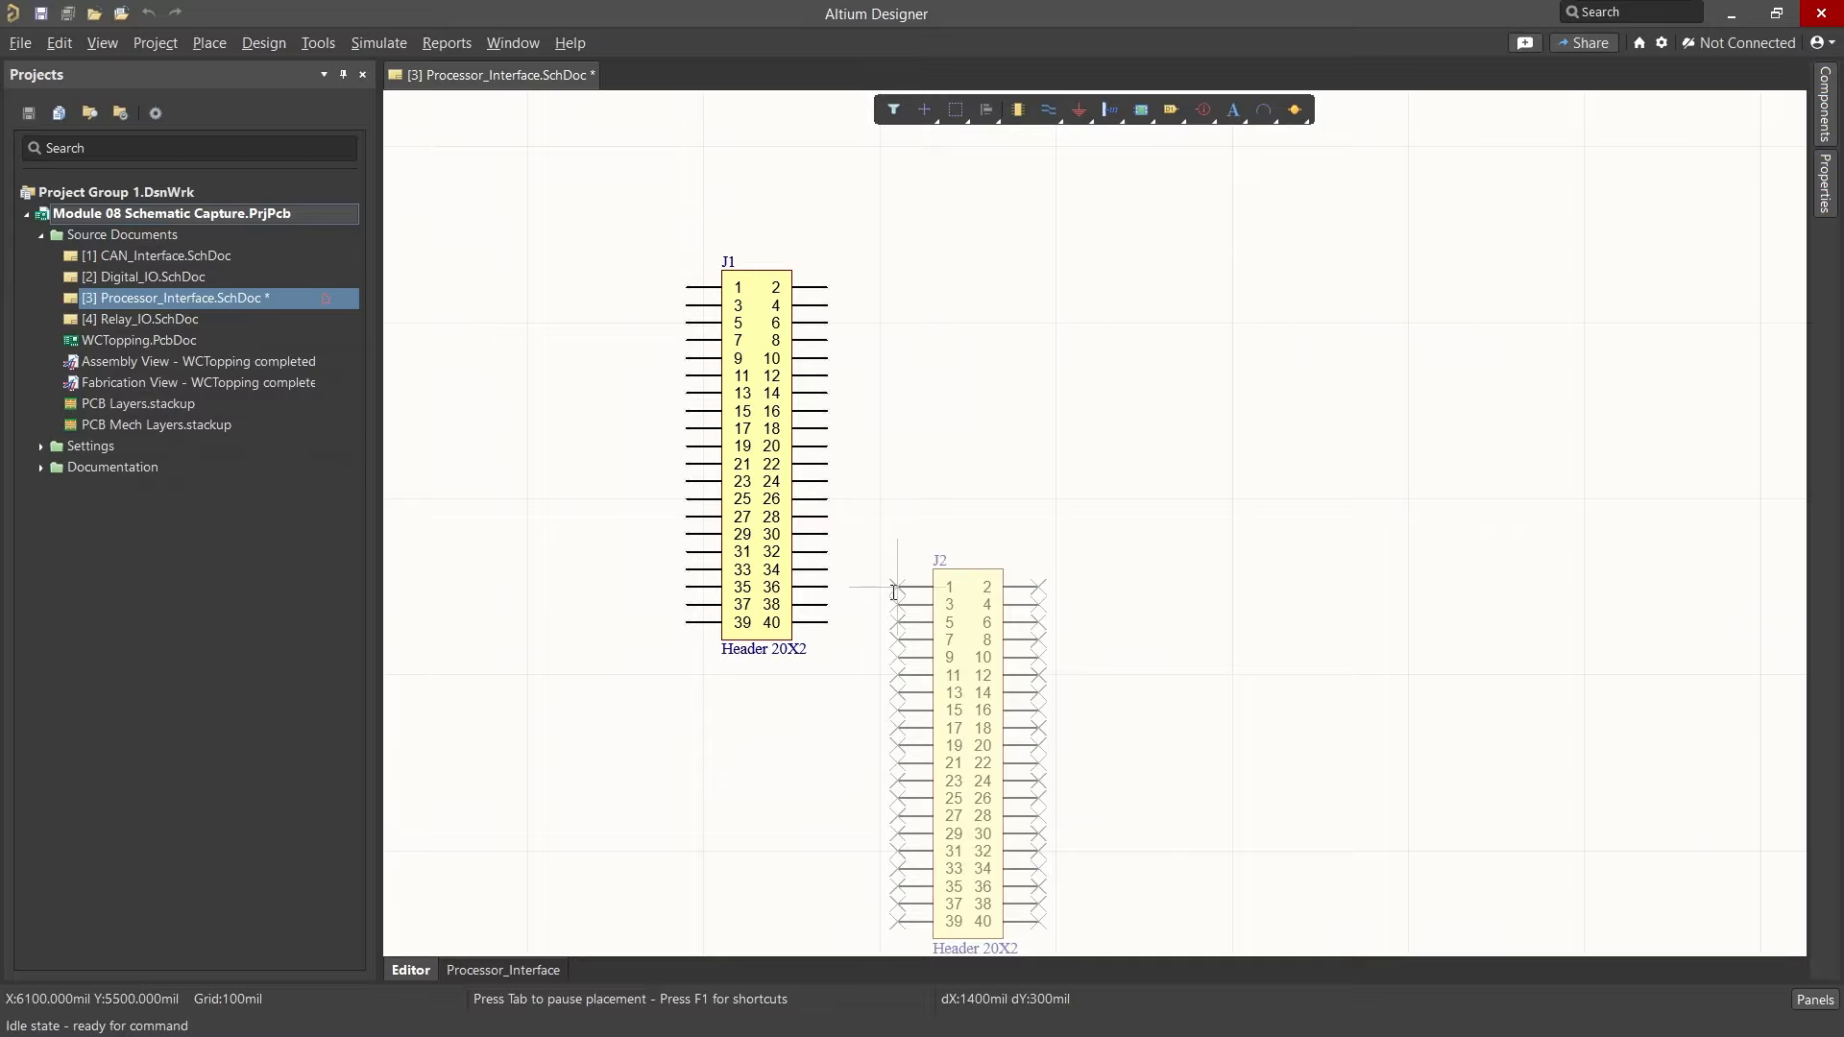
{"action": "scroll", "coordinate": [922, 490], "scroll_direction": "up", "scroll_amount": 2, "text": "ctrl"}
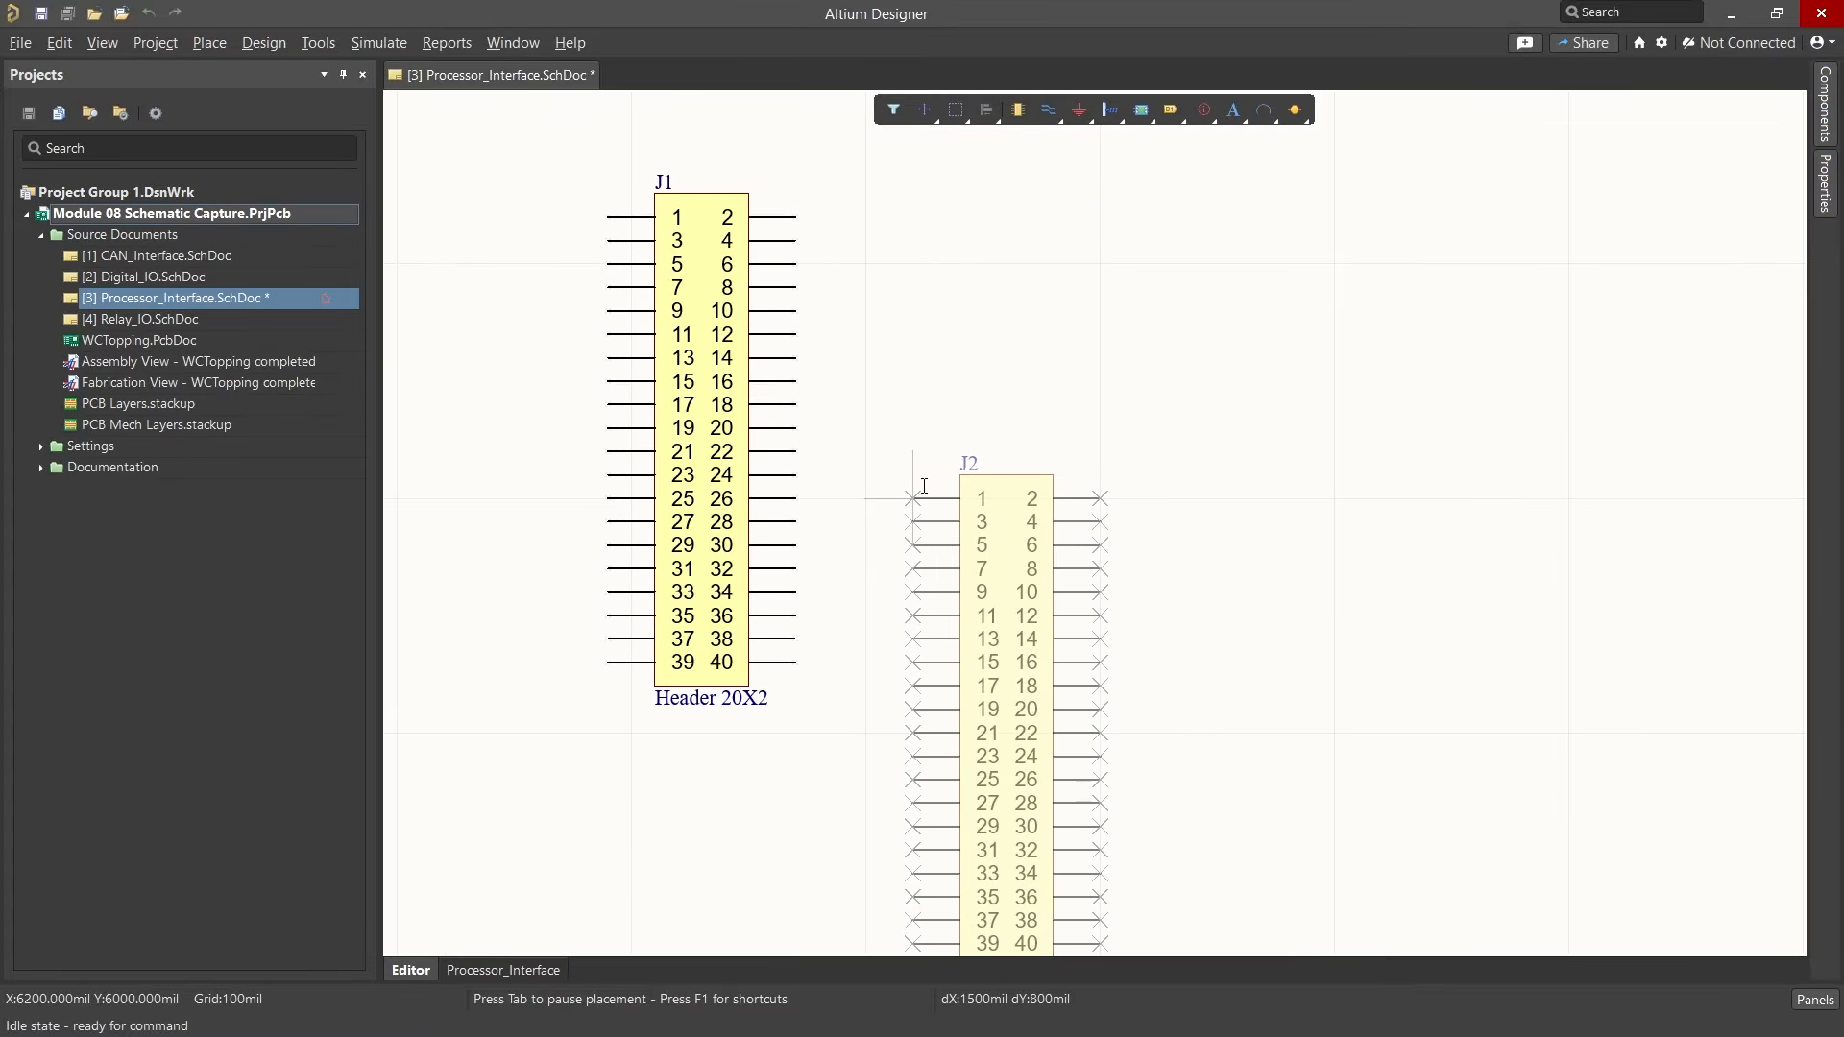
{"action": "key", "text": "Up"}
{"action": "key", "text": "Up"}
{"action": "key", "text": "Up"}
{"action": "key", "text": "Up"}
{"action": "key", "text": "Up"}
{"action": "key", "text": "Up"}
{"action": "key", "text": "Up"}
{"action": "key", "text": "Up"}
{"action": "key", "text": "Up"}
{"action": "key", "text": "Up"}
{"action": "key", "text": "Up"}
{"action": "key", "text": "Up"}
{"action": "key", "text": "Left"}
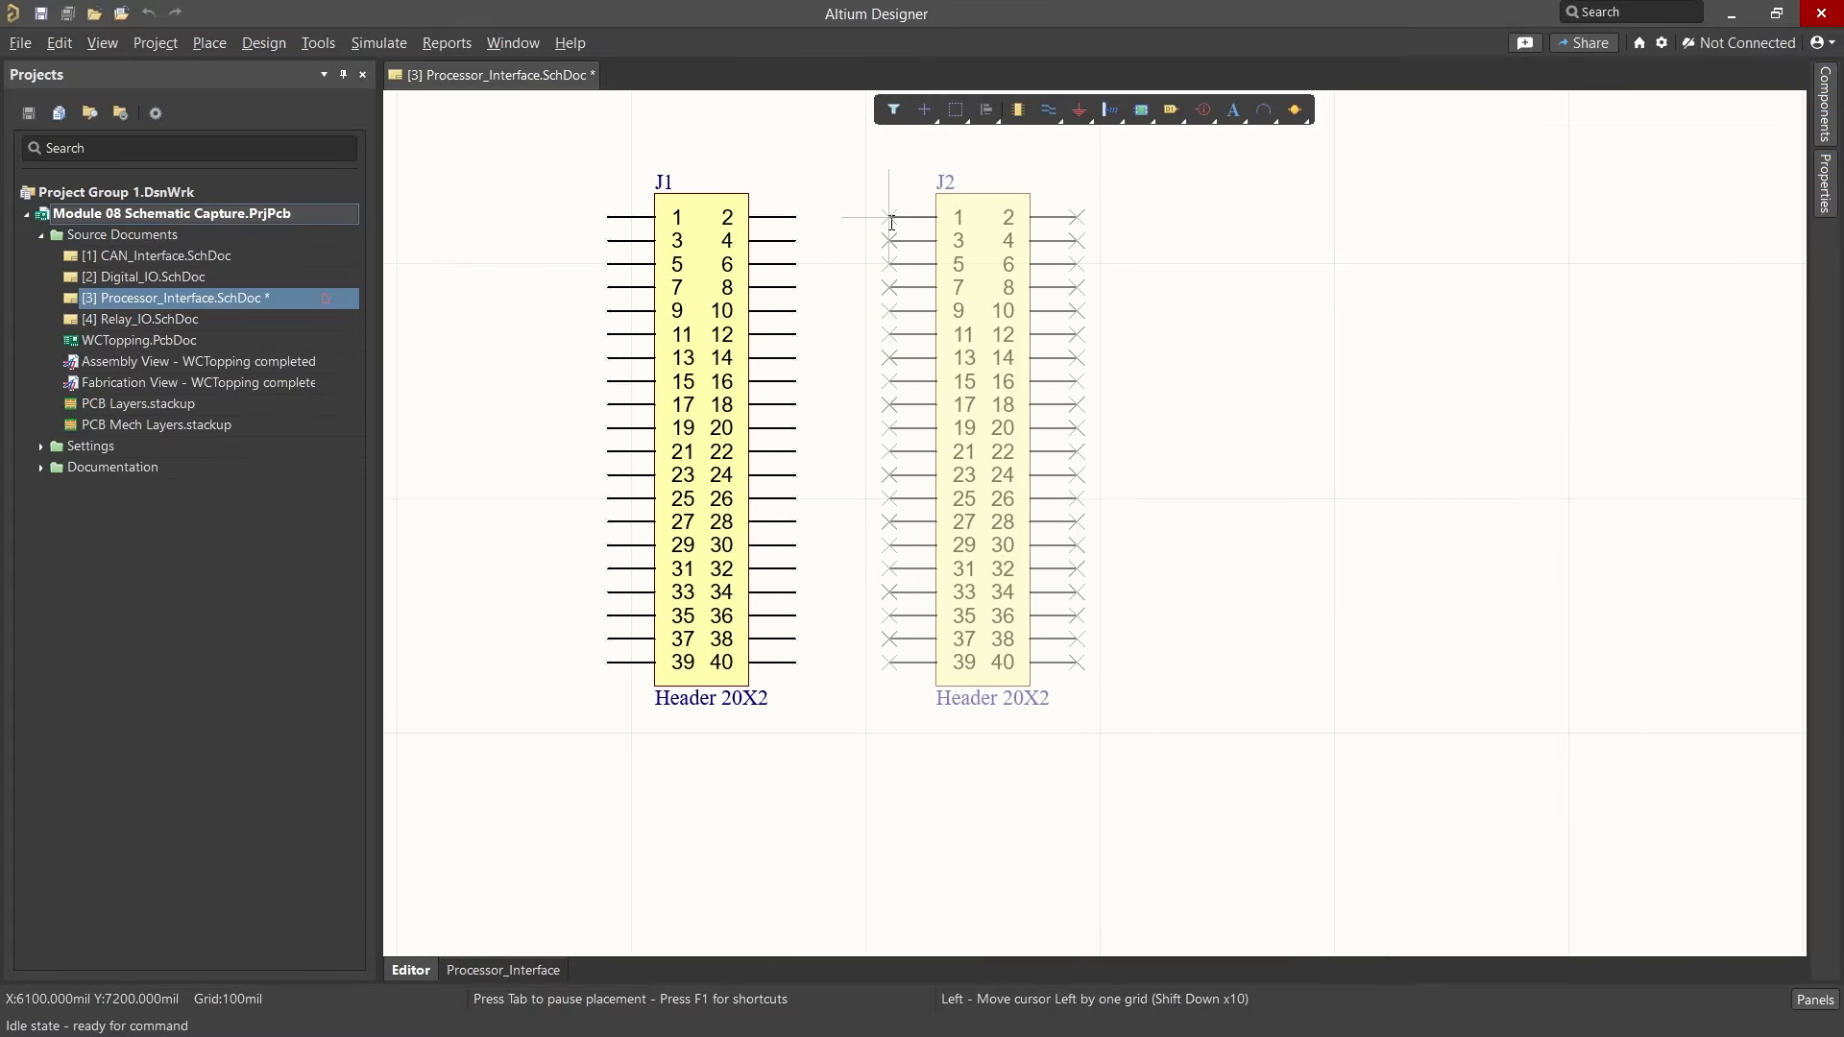
{"action": "key", "text": "Right"}
{"action": "left_click", "coordinate": [891, 223]}
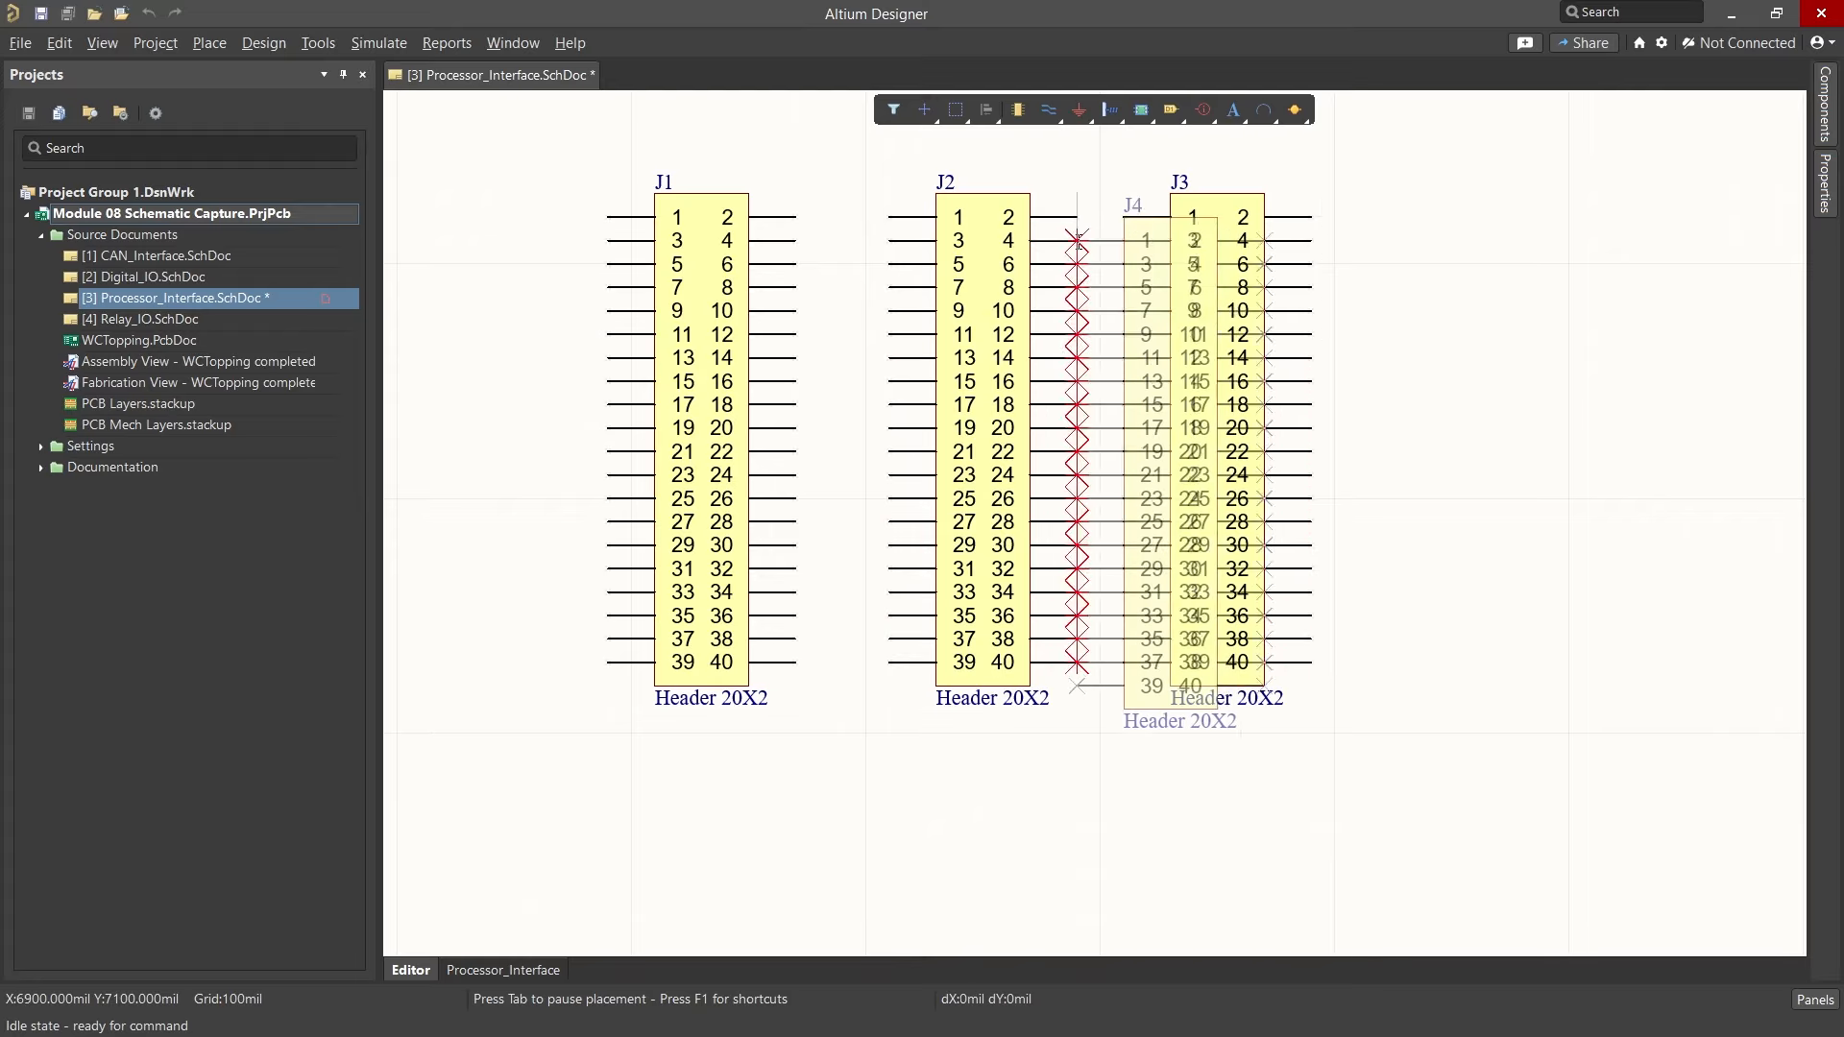
Step: Place headers J3 and J4 in the same row to the right, then end placement
{"action": "left_click", "coordinate": [1126, 224]}
{"action": "left_click", "coordinate": [1368, 228]}
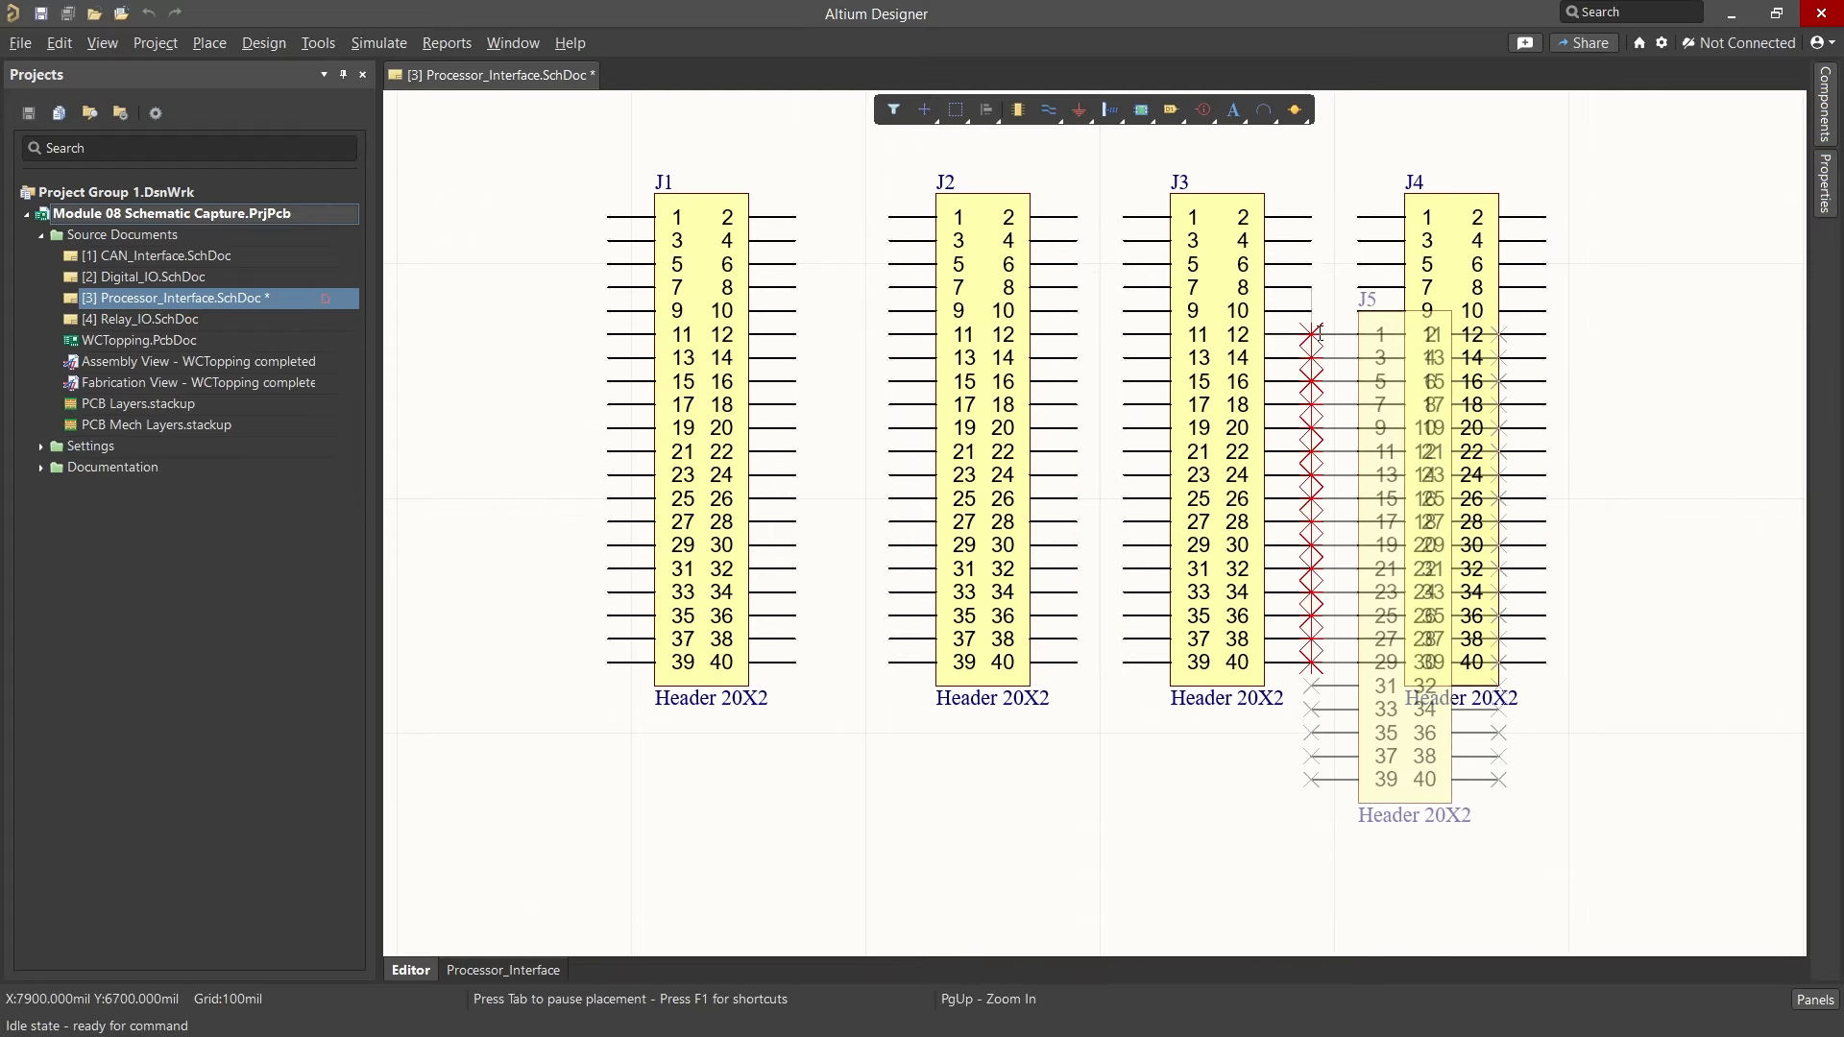
{"action": "key", "text": "Escape"}
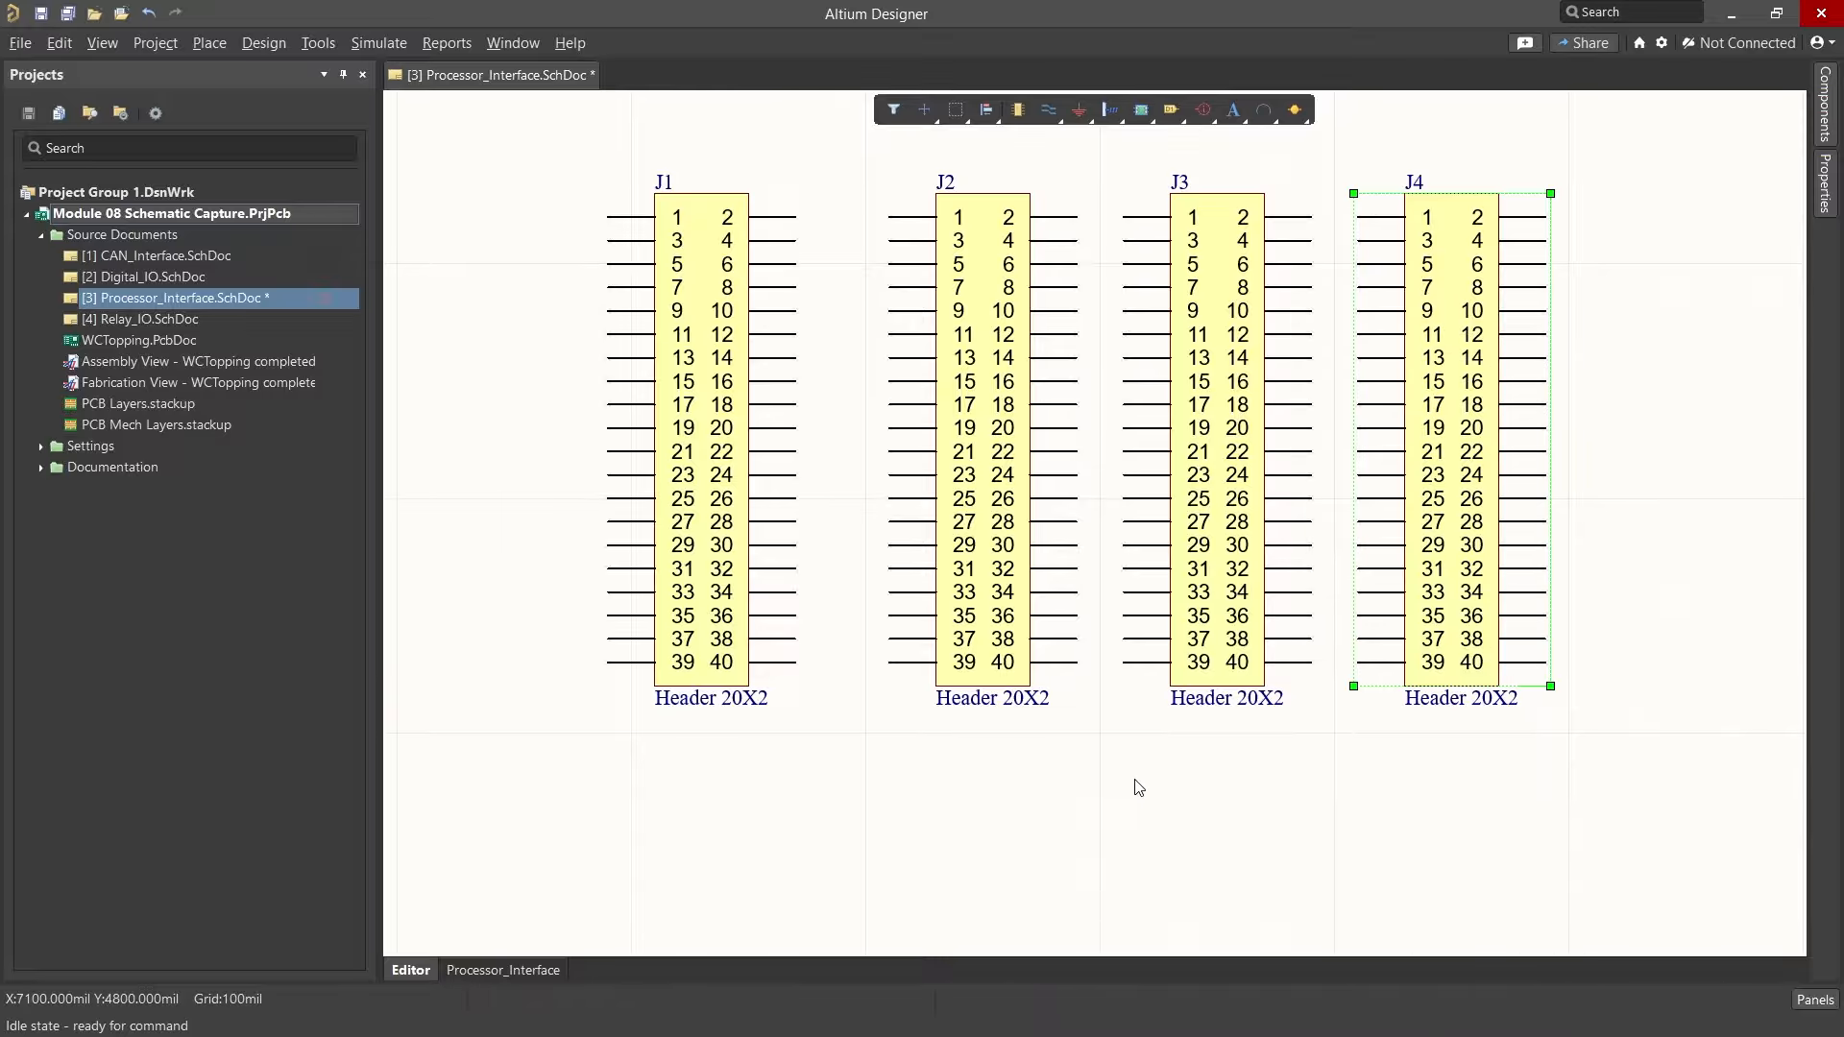
Step: Select headers J1, J2 and J3 with a selection box and delete them
{"action": "scroll", "coordinate": [1136, 799], "scroll_direction": "down", "scroll_amount": 1, "text": "ctrl"}
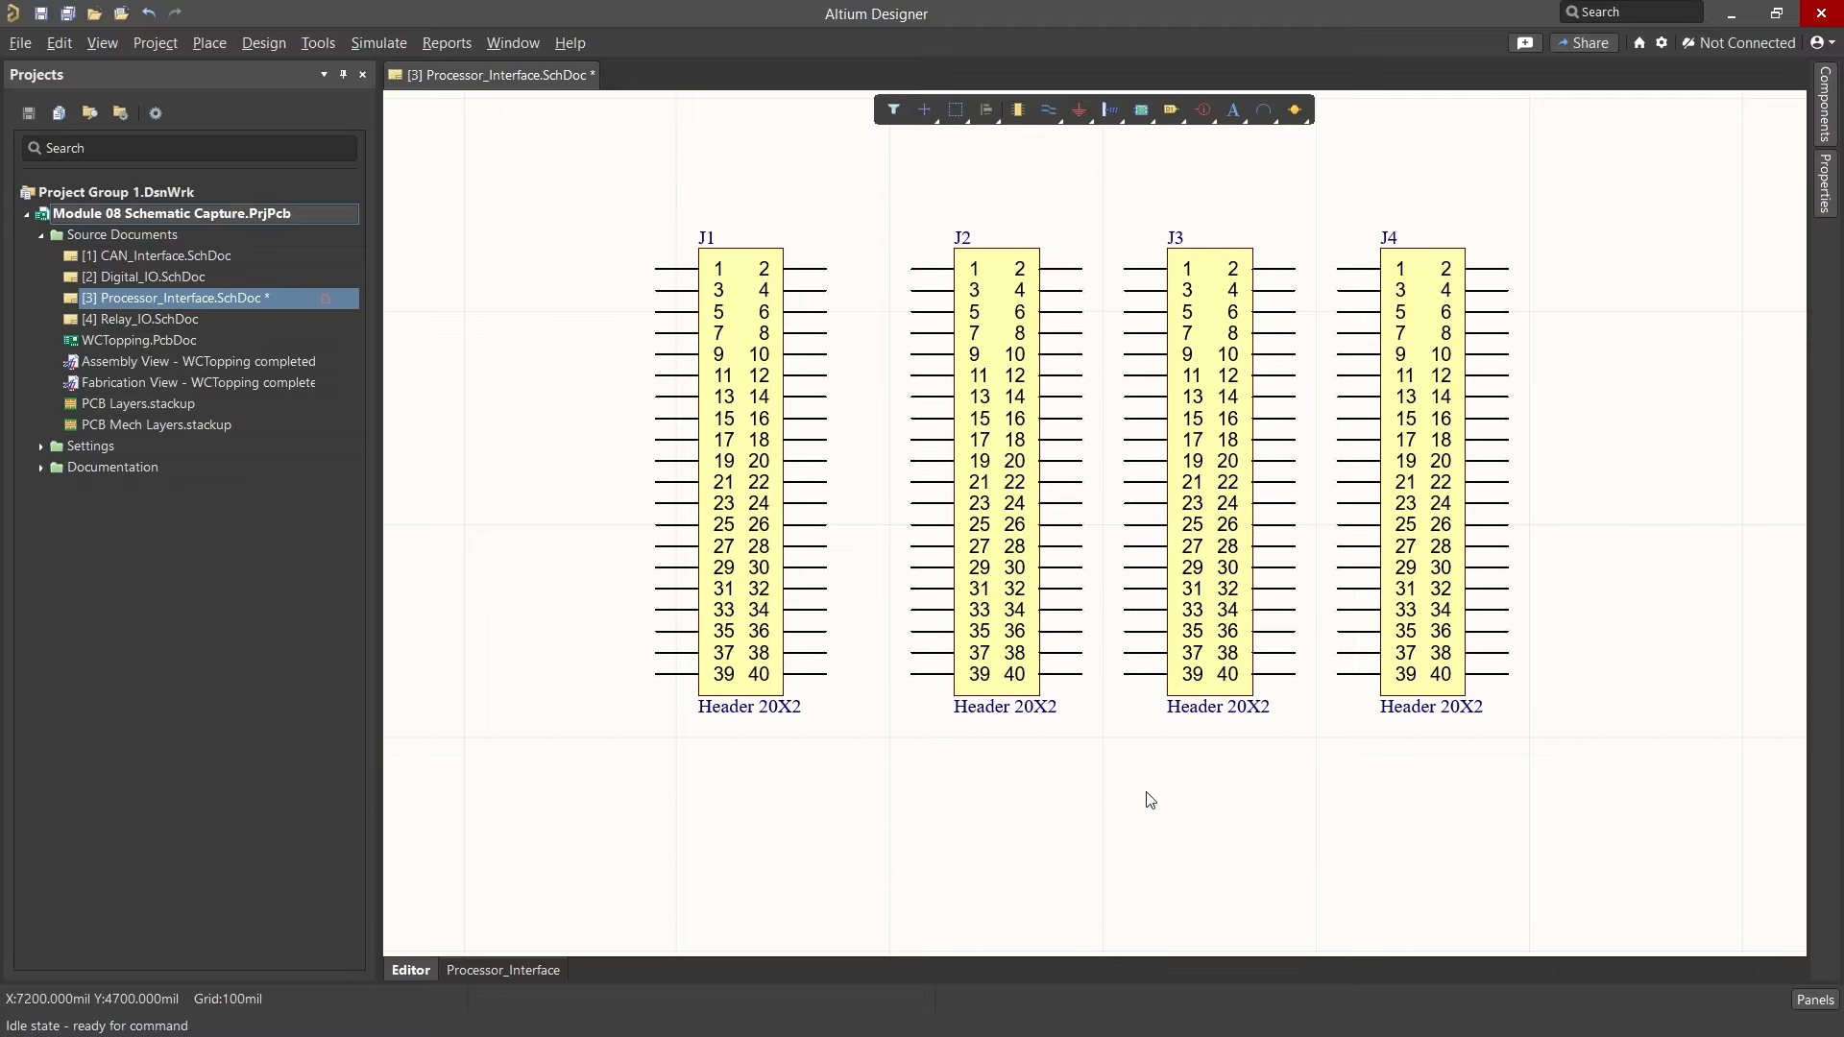
{"action": "left_click_drag", "start_coordinate": [1236, 790], "coordinate": [653, 573]}
{"action": "key", "text": "Delete"}
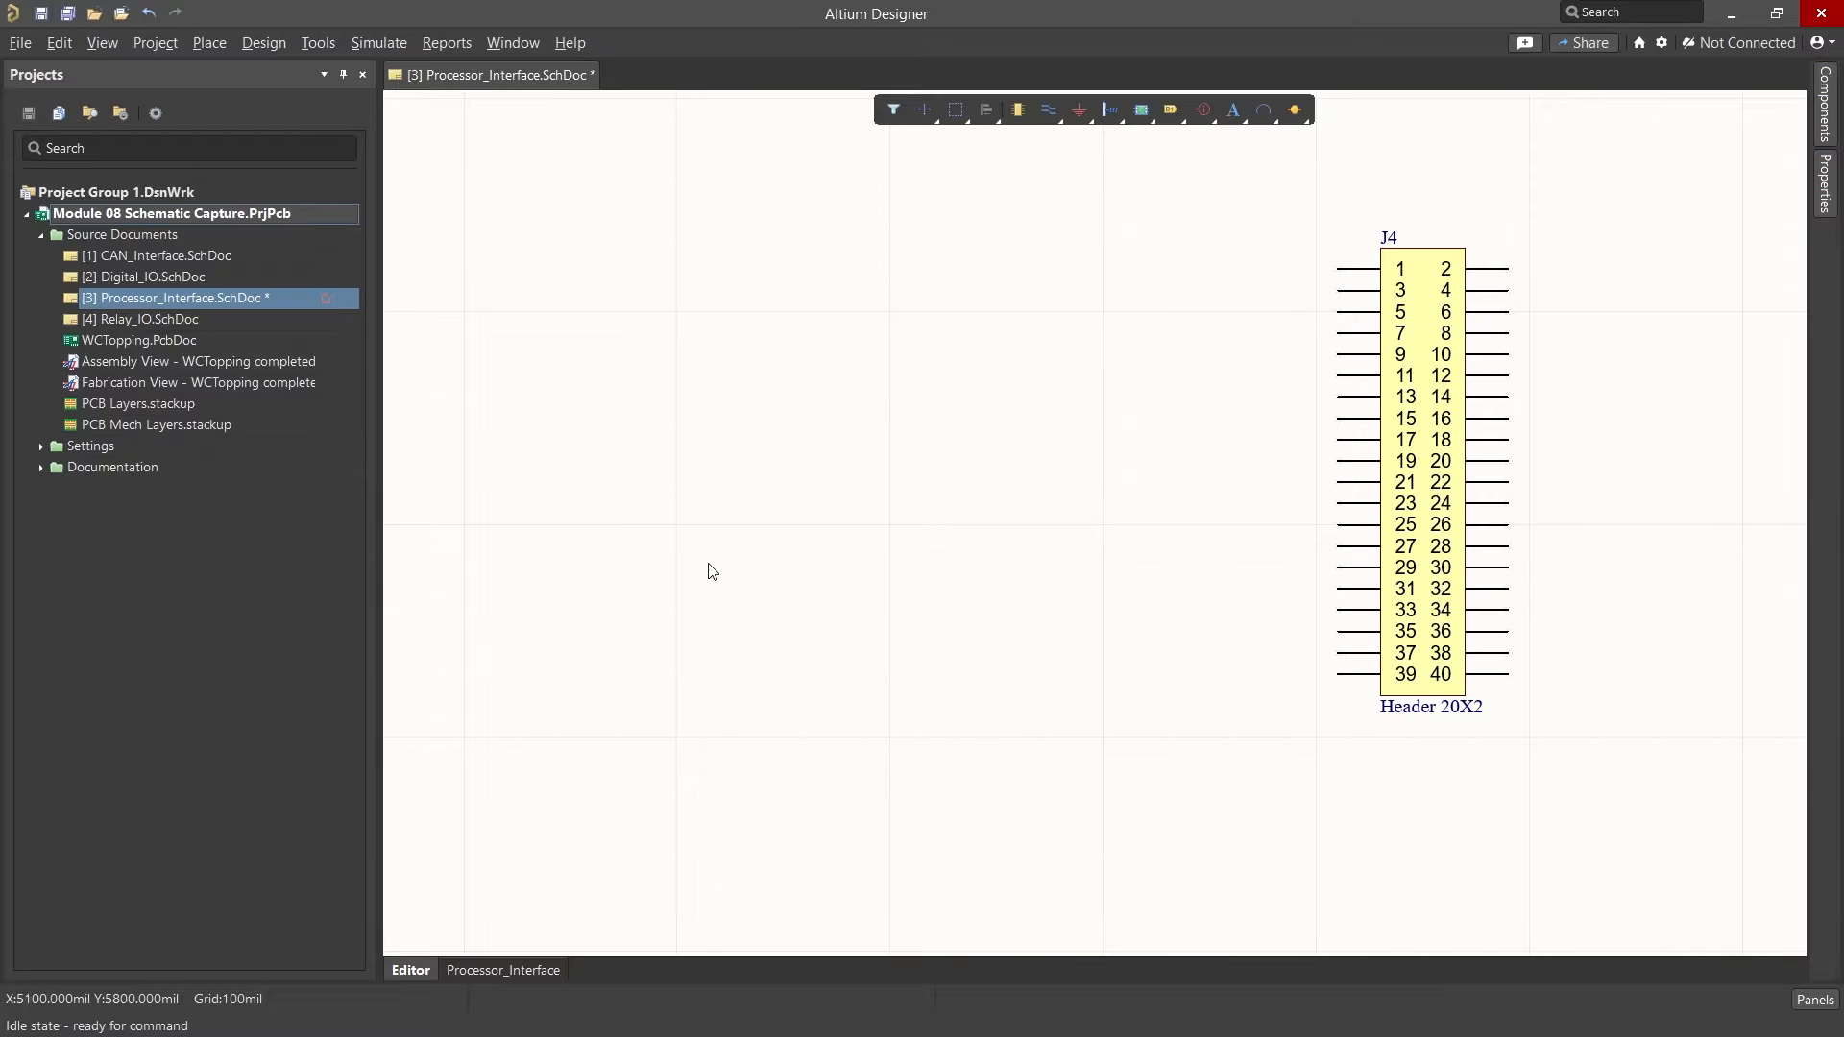
Step: Move header J4 leftward toward the middle of the view
{"action": "left_click_drag", "start_coordinate": [1502, 451], "coordinate": [1012, 456]}
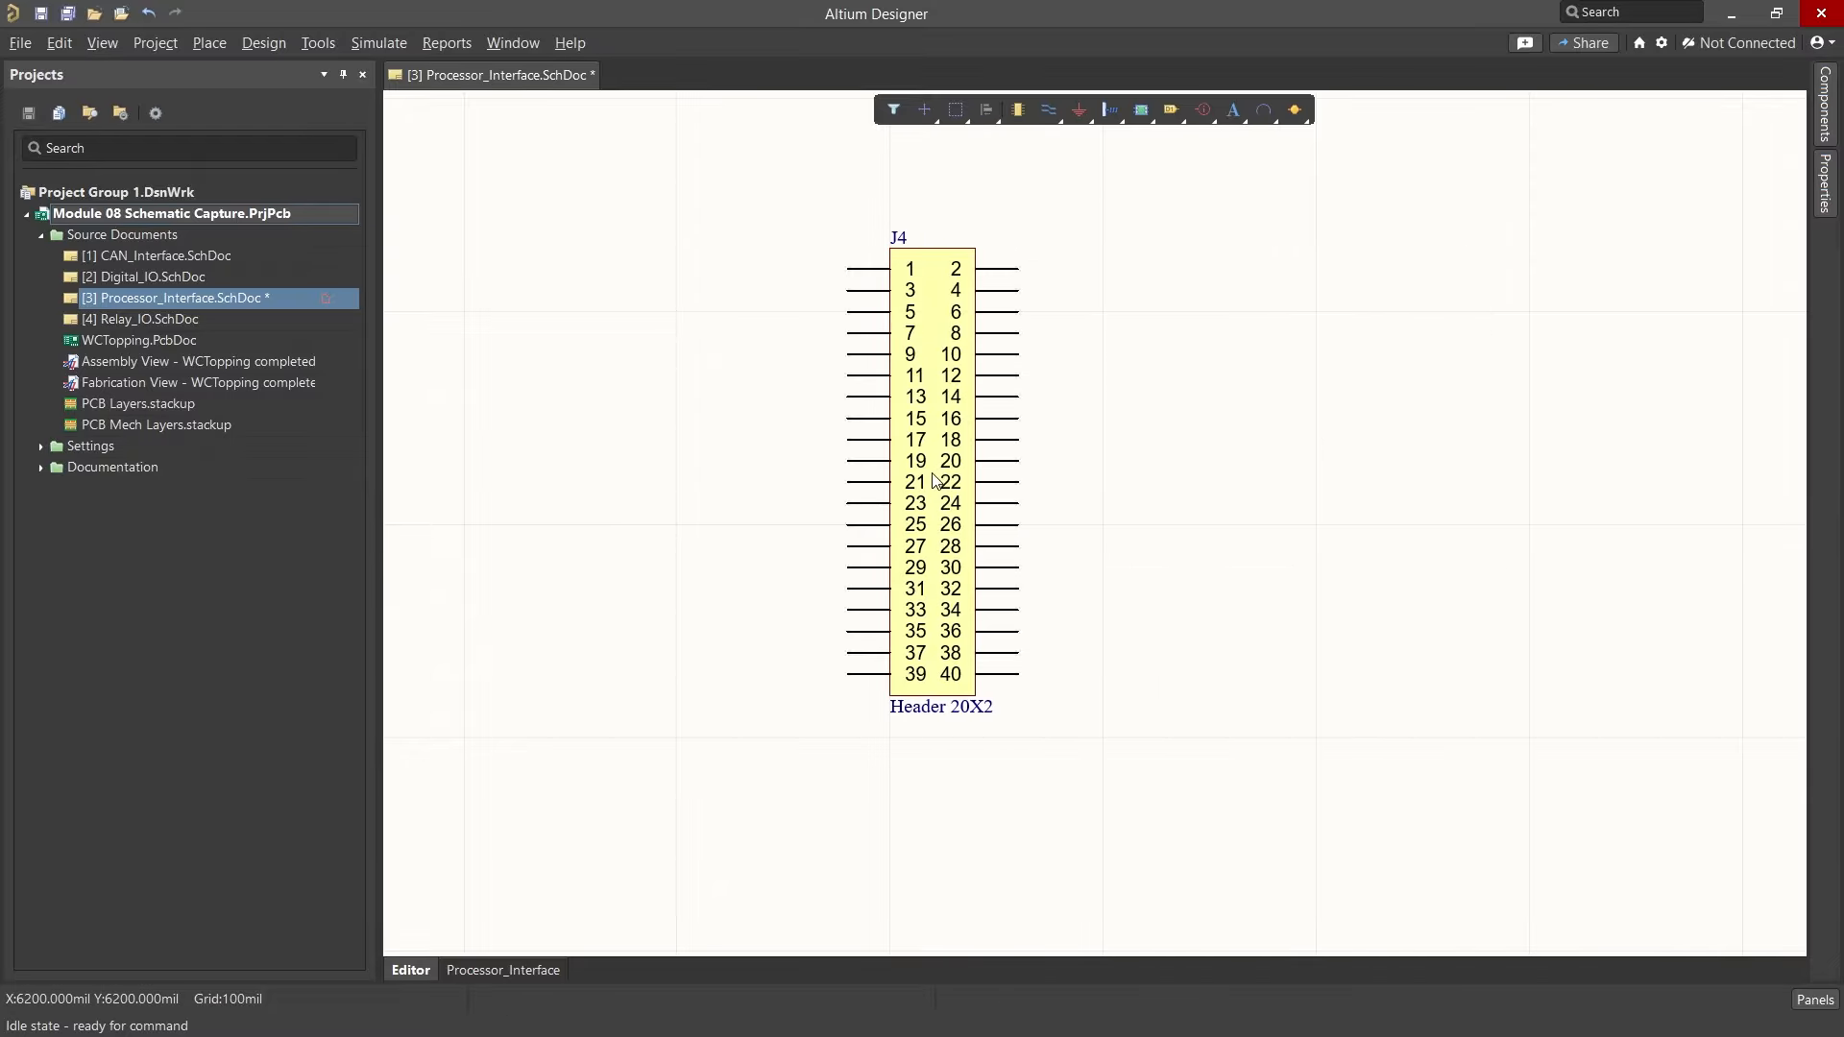
Step: Search the WCT.IntLib component library for cap100
{"action": "left_click", "coordinate": [1827, 117]}
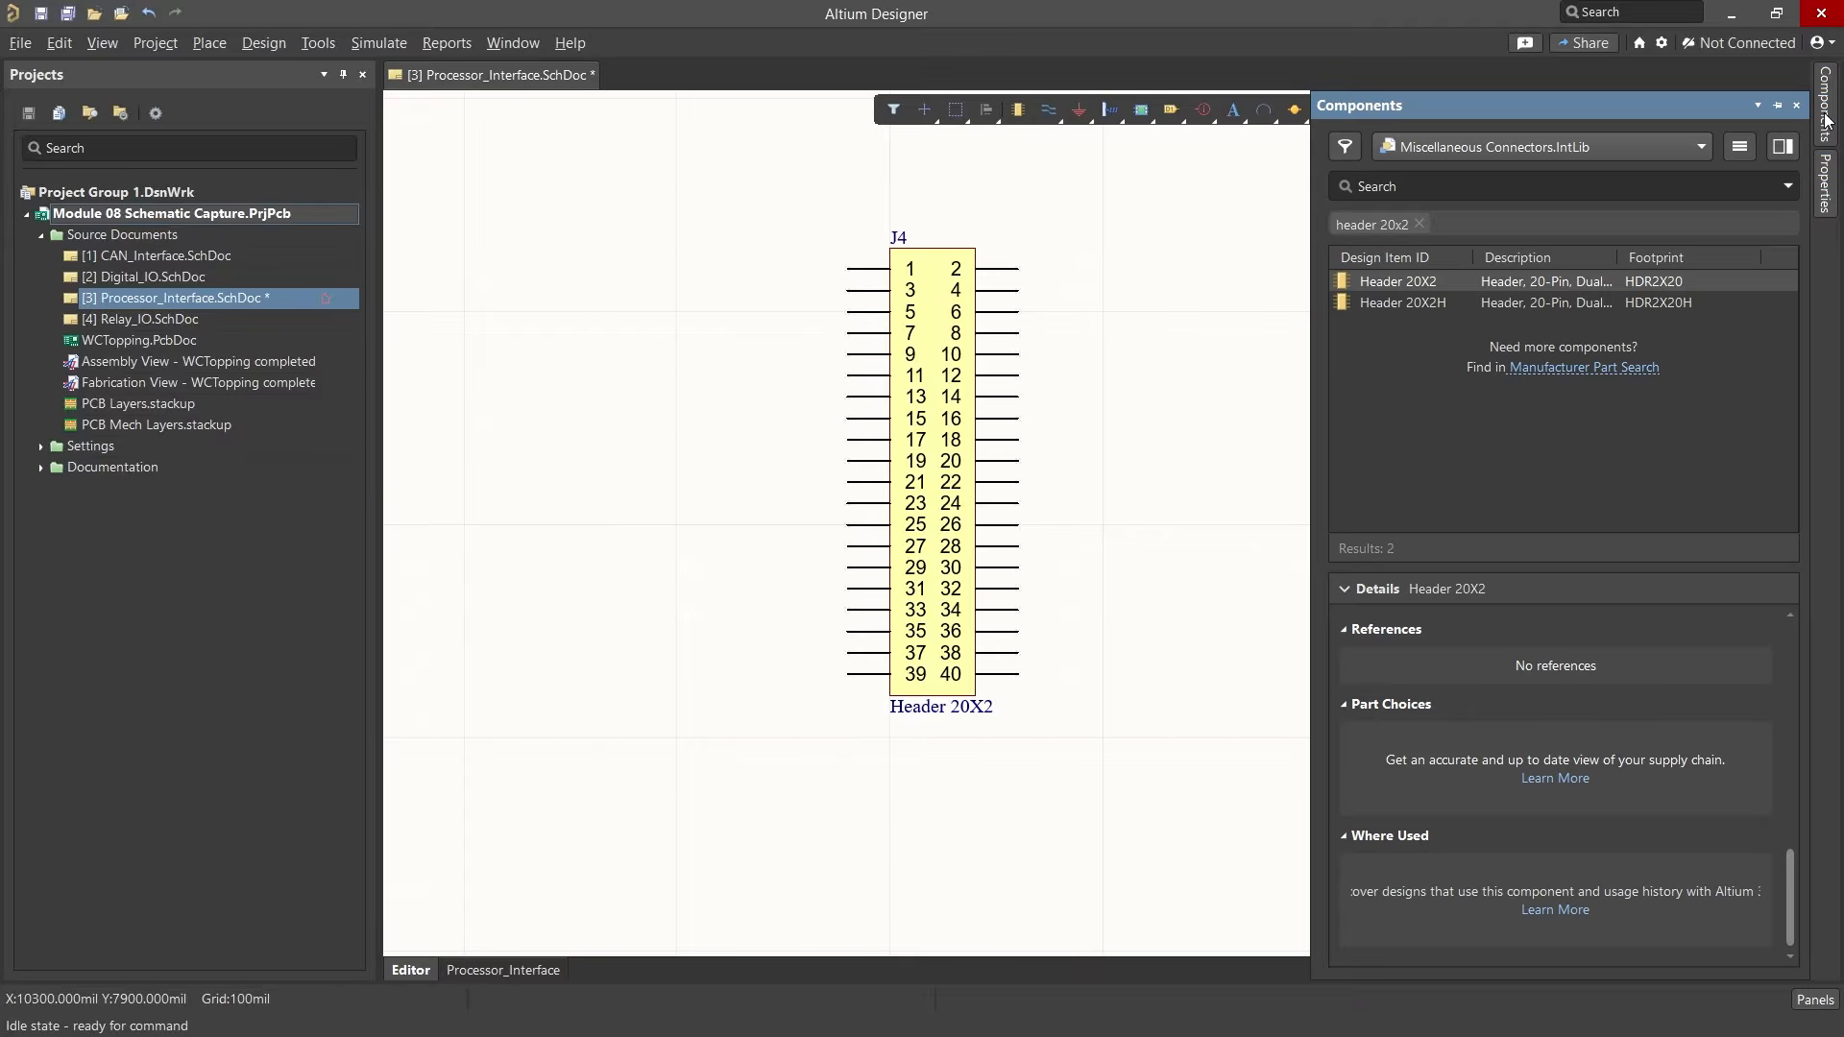
{"action": "left_click", "coordinate": [1701, 146]}
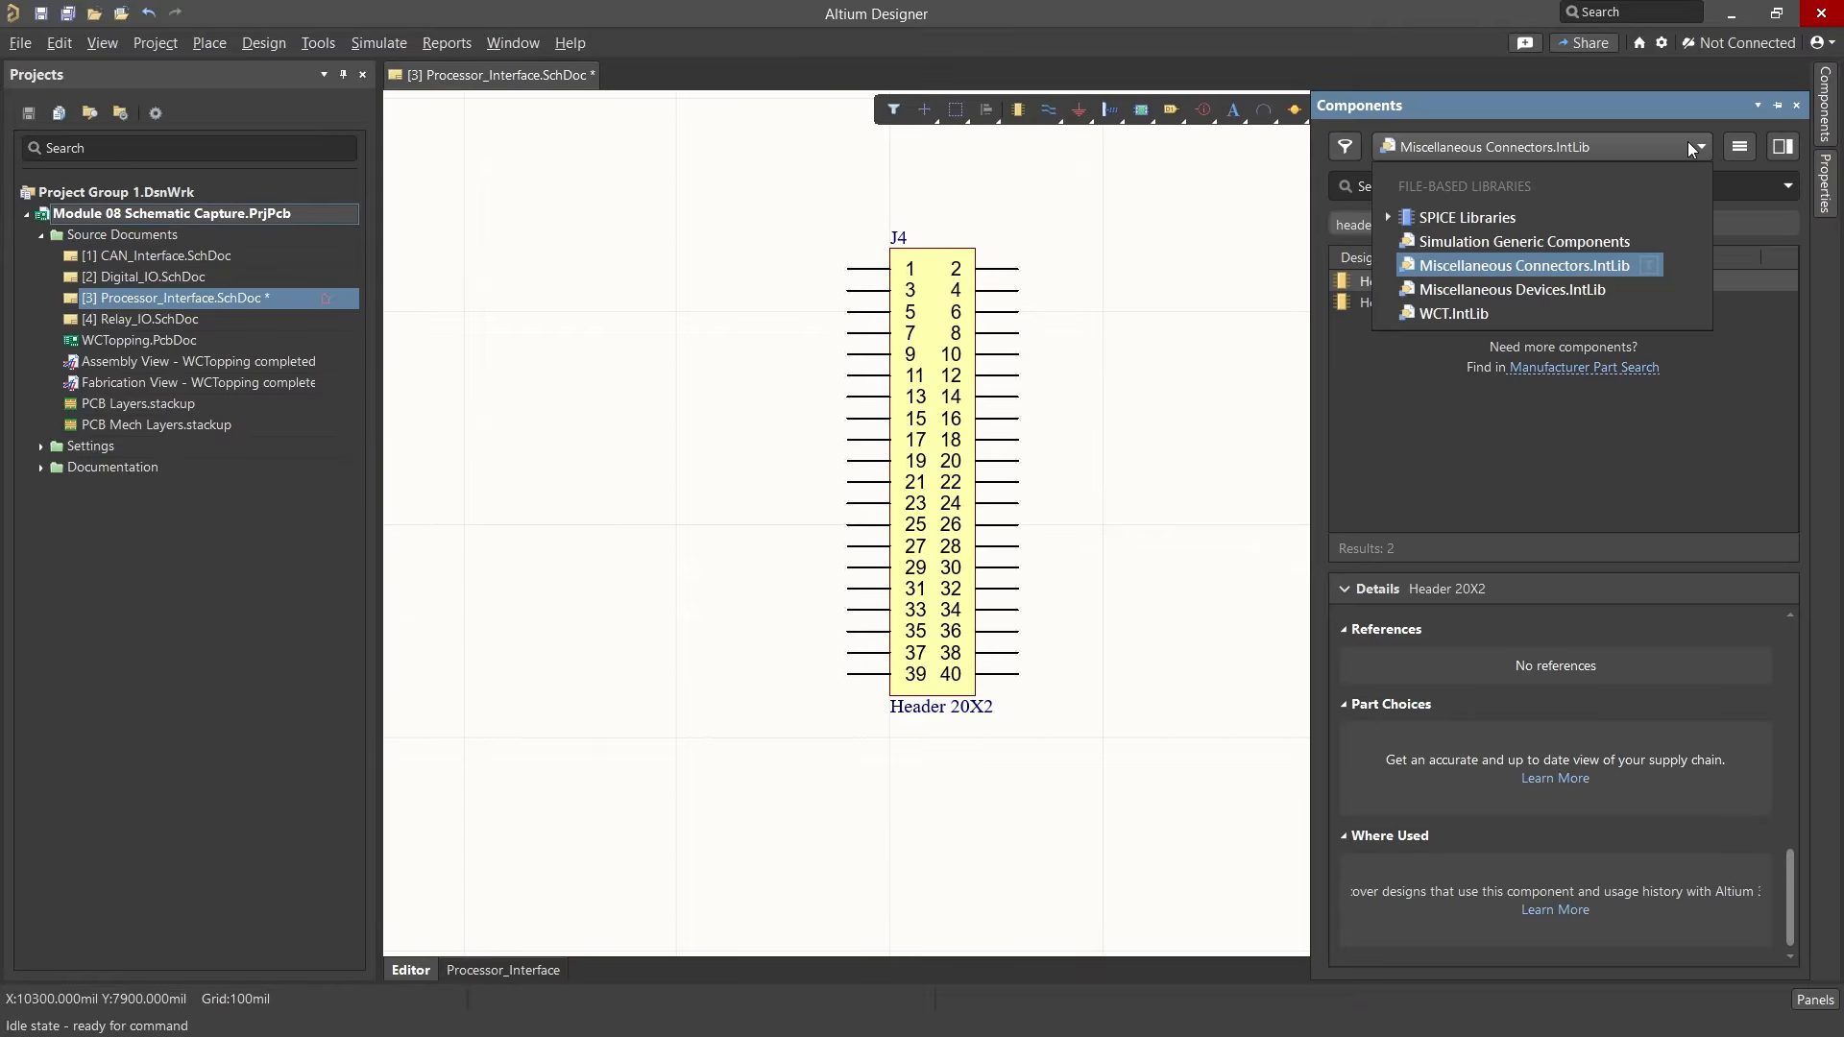
{"action": "left_click", "coordinate": [1475, 311]}
{"action": "left_click", "coordinate": [1476, 188]}
{"action": "type", "text": "cap100"}
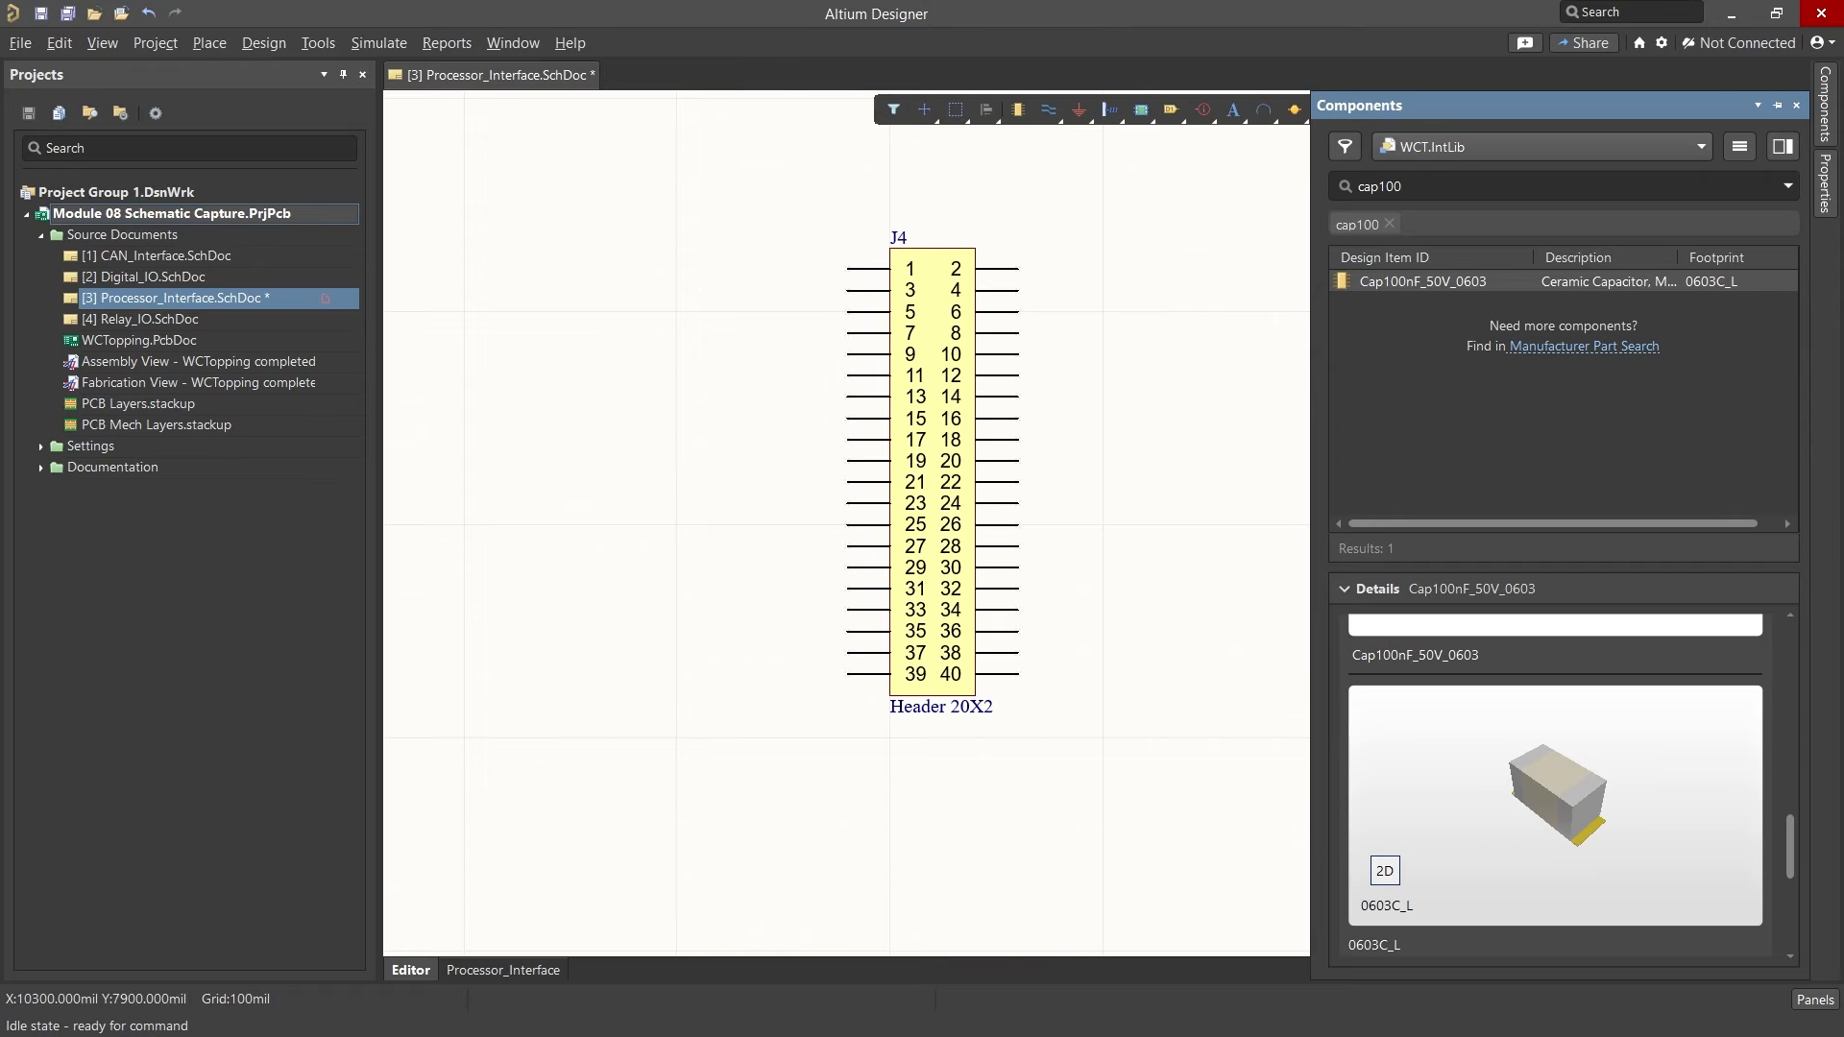
Step: Place two rotated Cap100nF_50V_0603 capacitors side by side above and right of J4
{"action": "right_click", "coordinate": [1420, 284]}
{"action": "left_click", "coordinate": [1473, 299]}
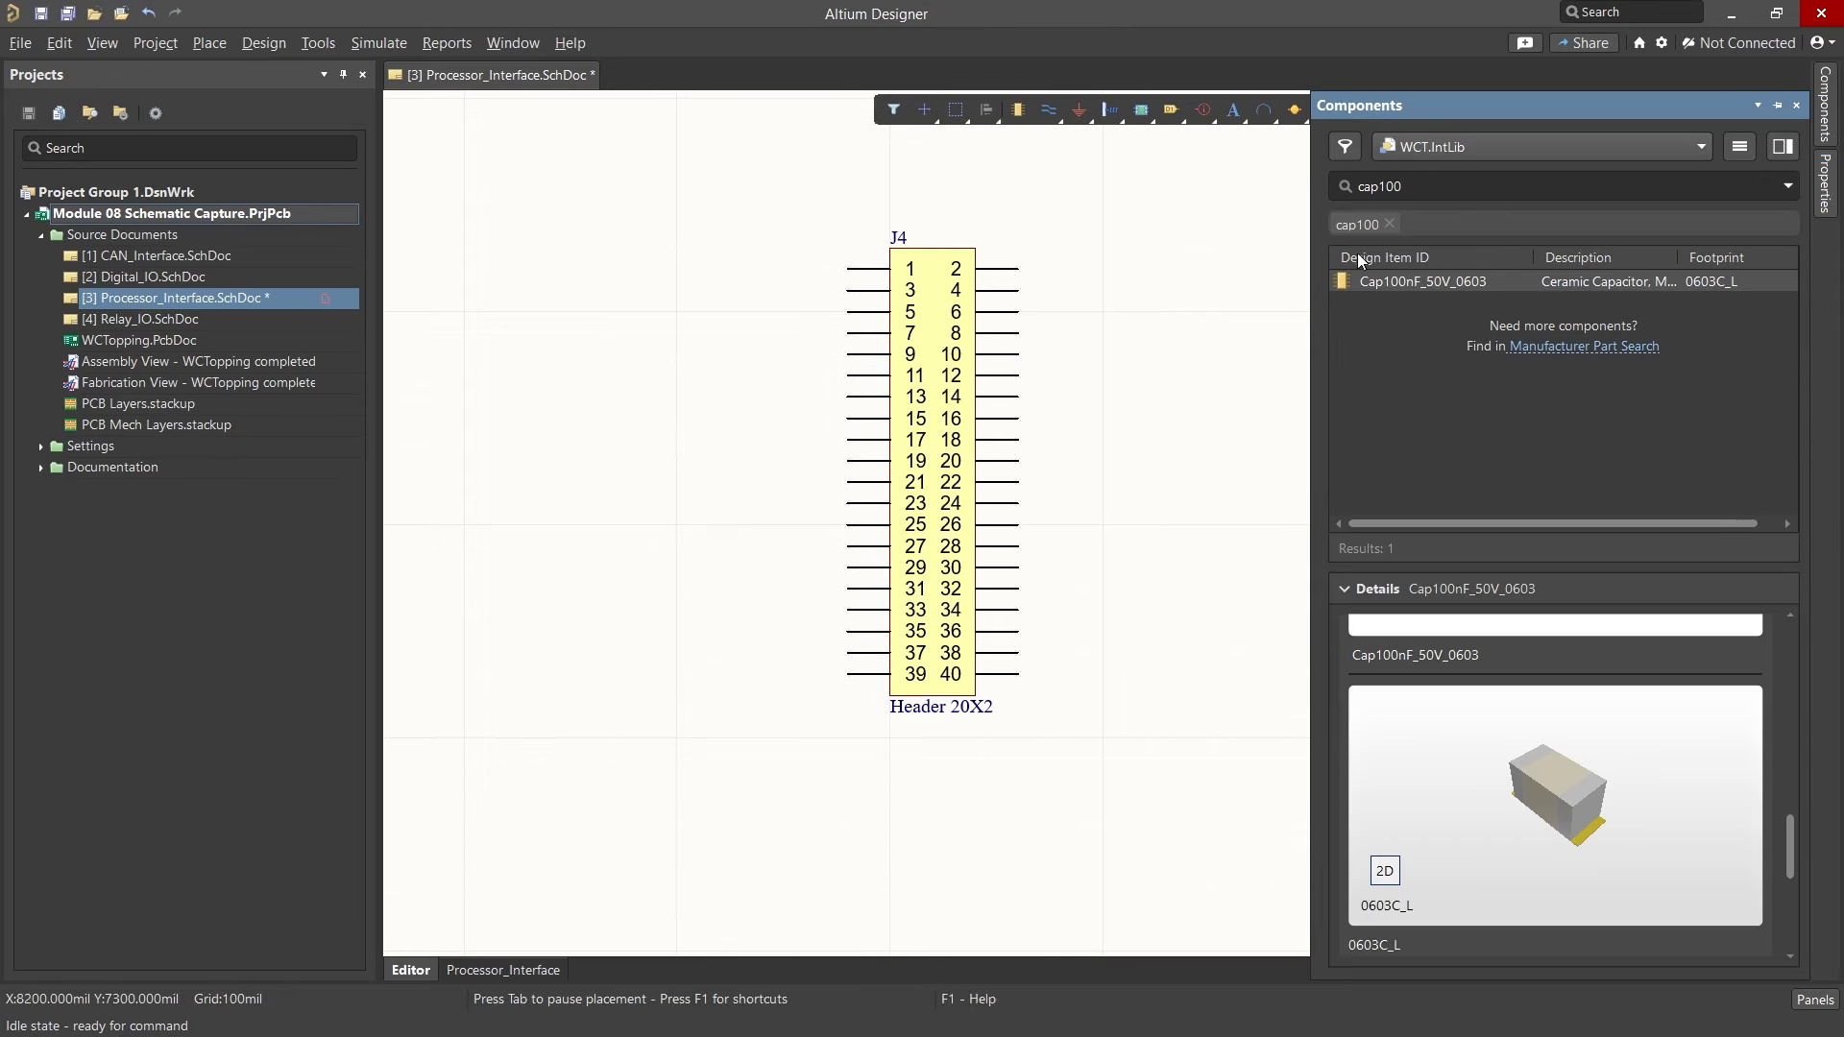
{"action": "key", "text": "space"}
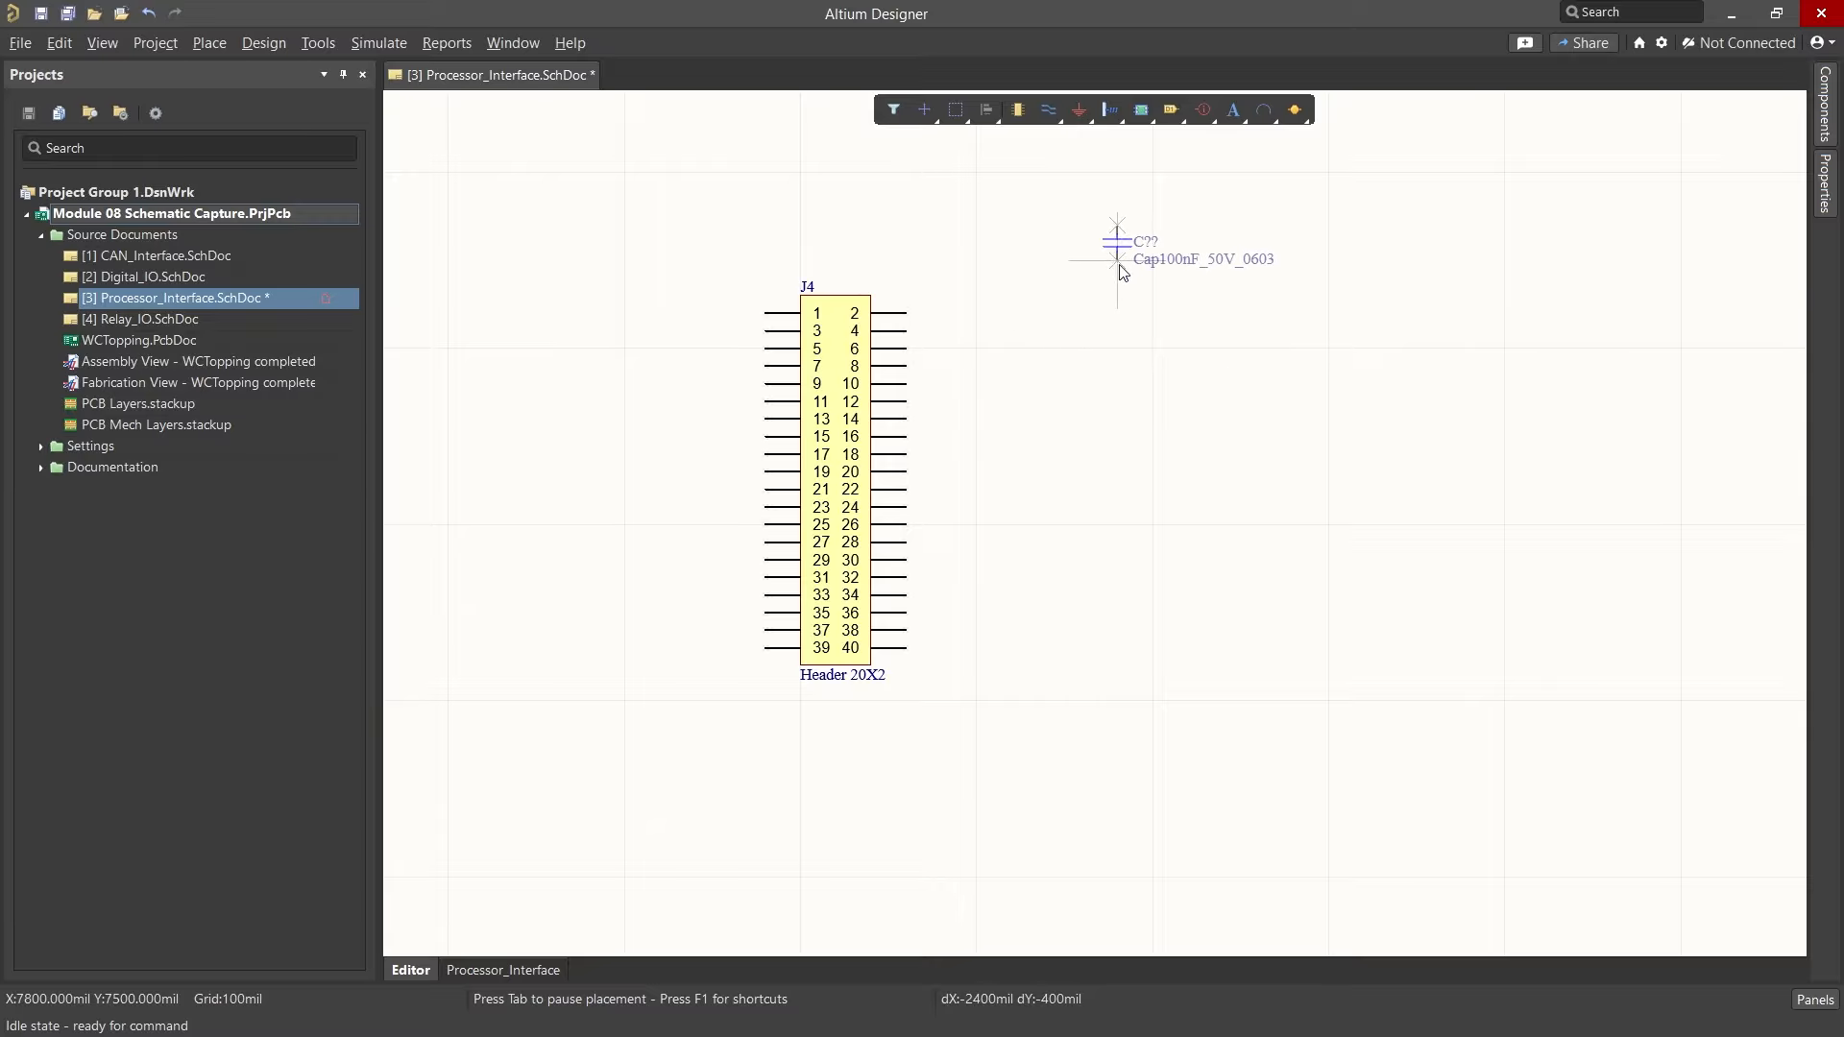
{"action": "left_click", "coordinate": [1117, 242]}
{"action": "left_click", "coordinate": [1293, 242]}
{"action": "key", "text": "Escape"}
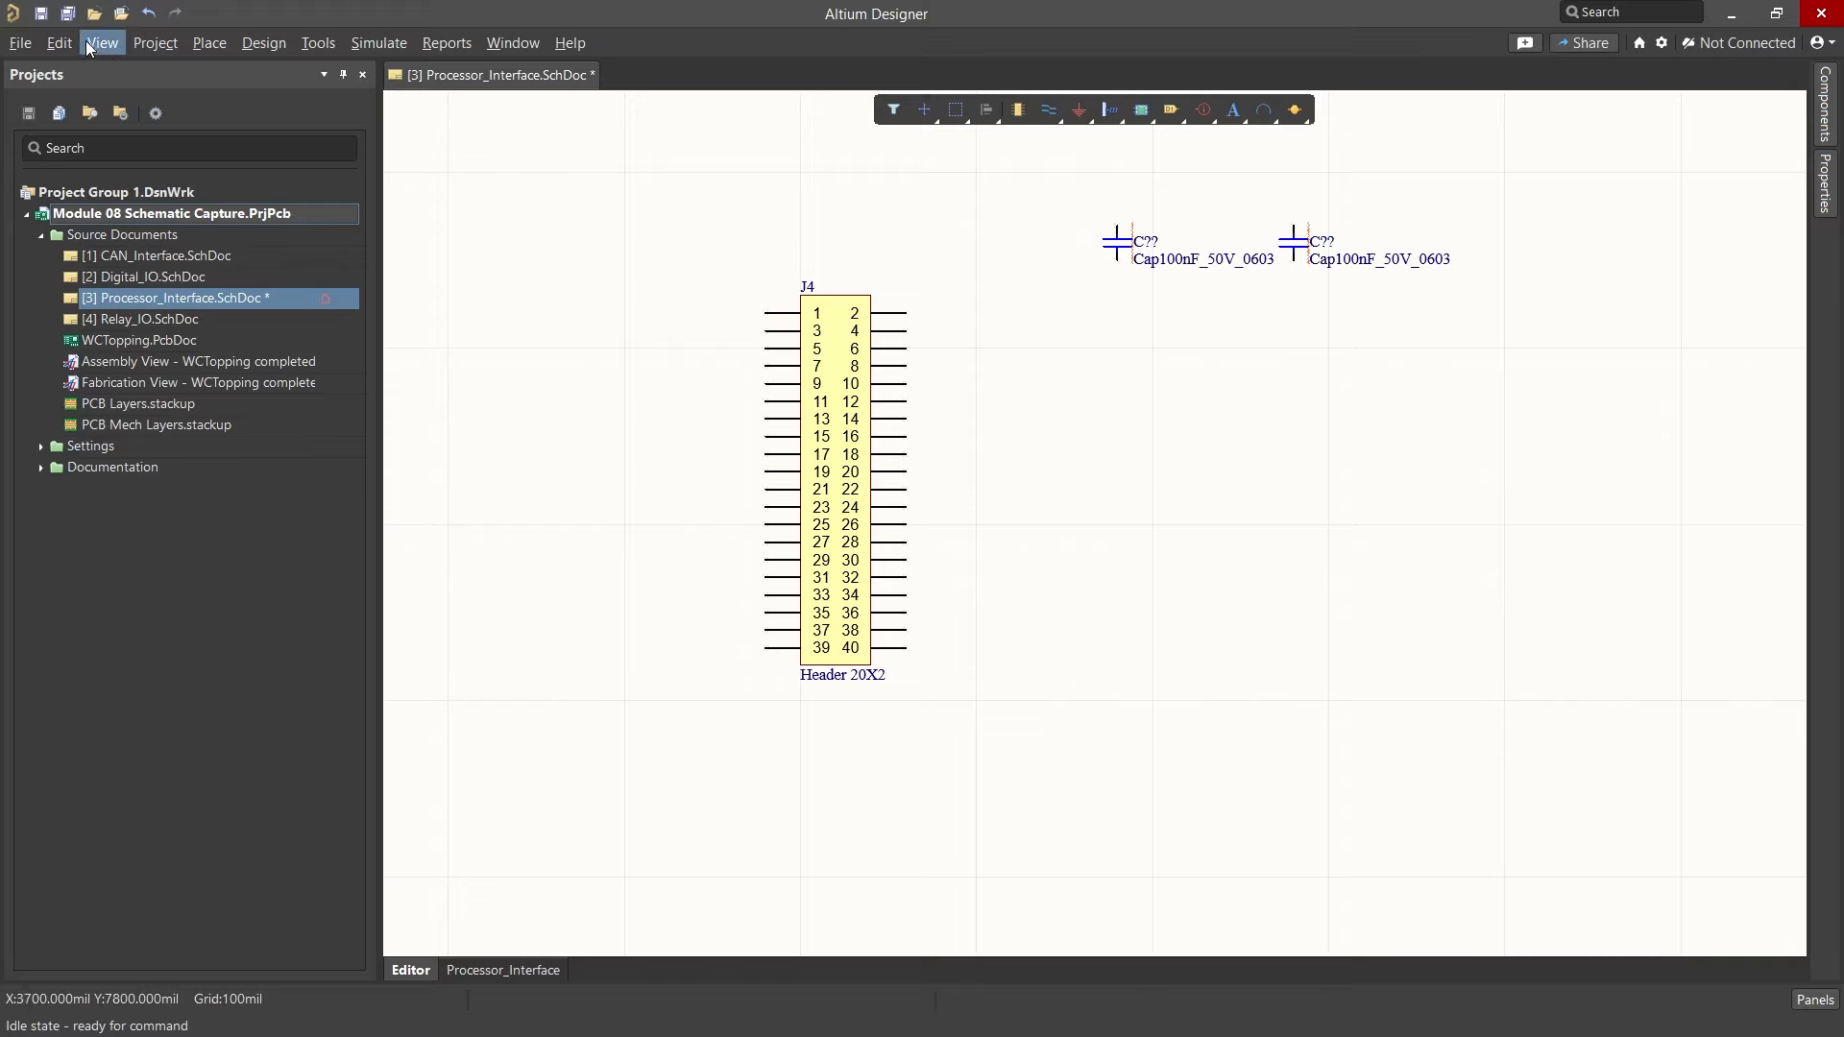
Step: Save the Processor_Interface schematic and fit the whole sheet in view
{"action": "left_click", "coordinate": [41, 14]}
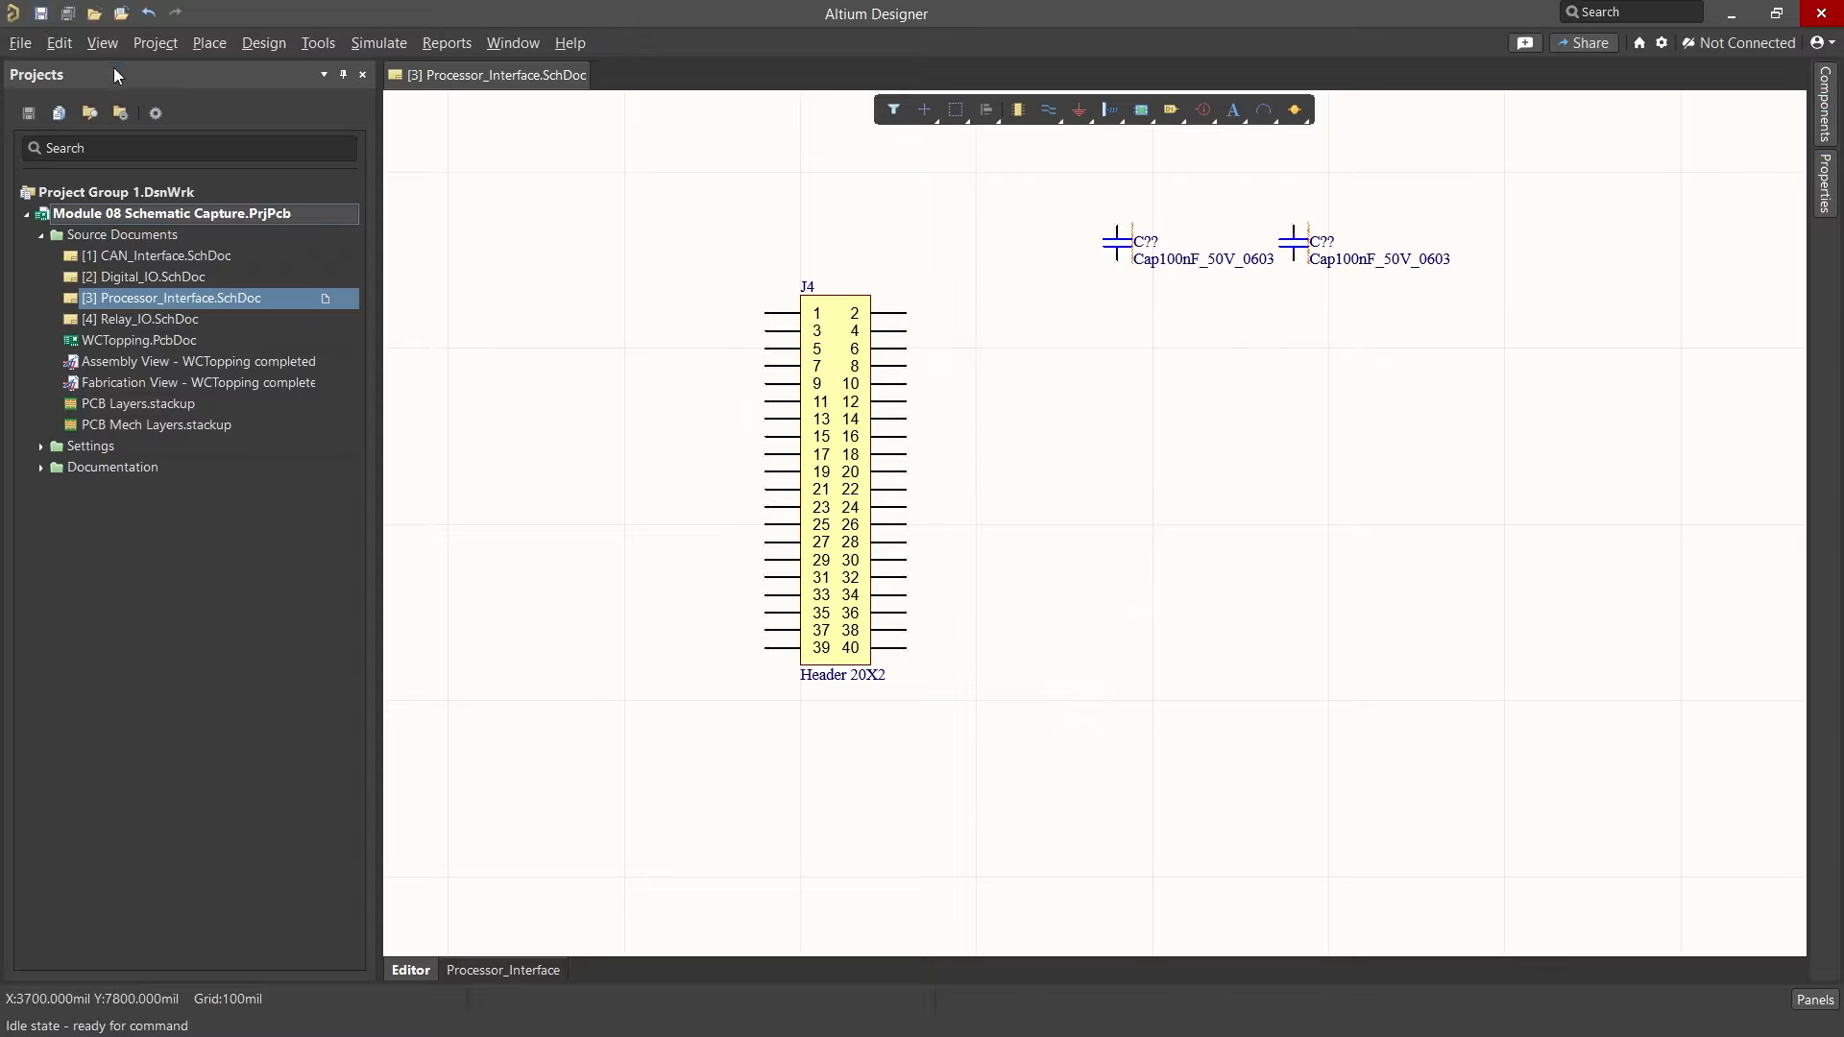
{"action": "key", "text": "ctrl+Page_Down"}
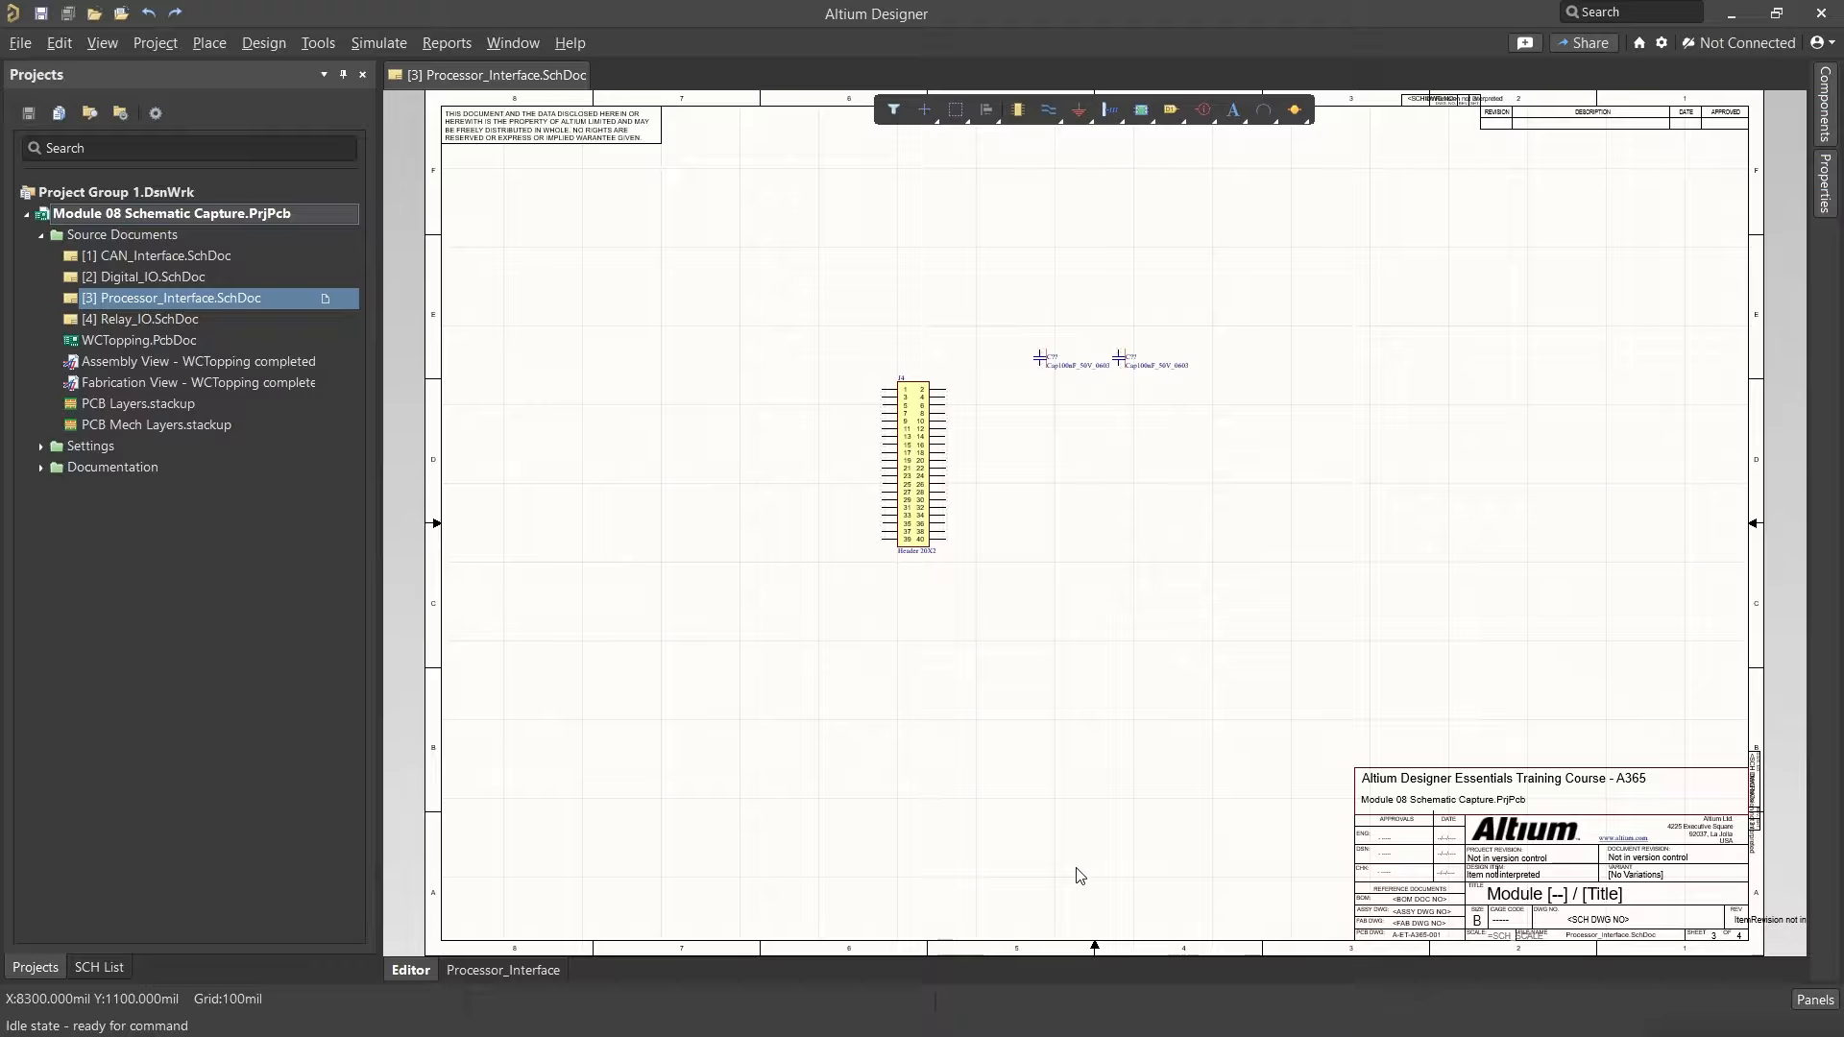
Step: Open the Relay_IO.SchDoc schematic from the project
{"action": "double_click", "coordinate": [185, 321]}
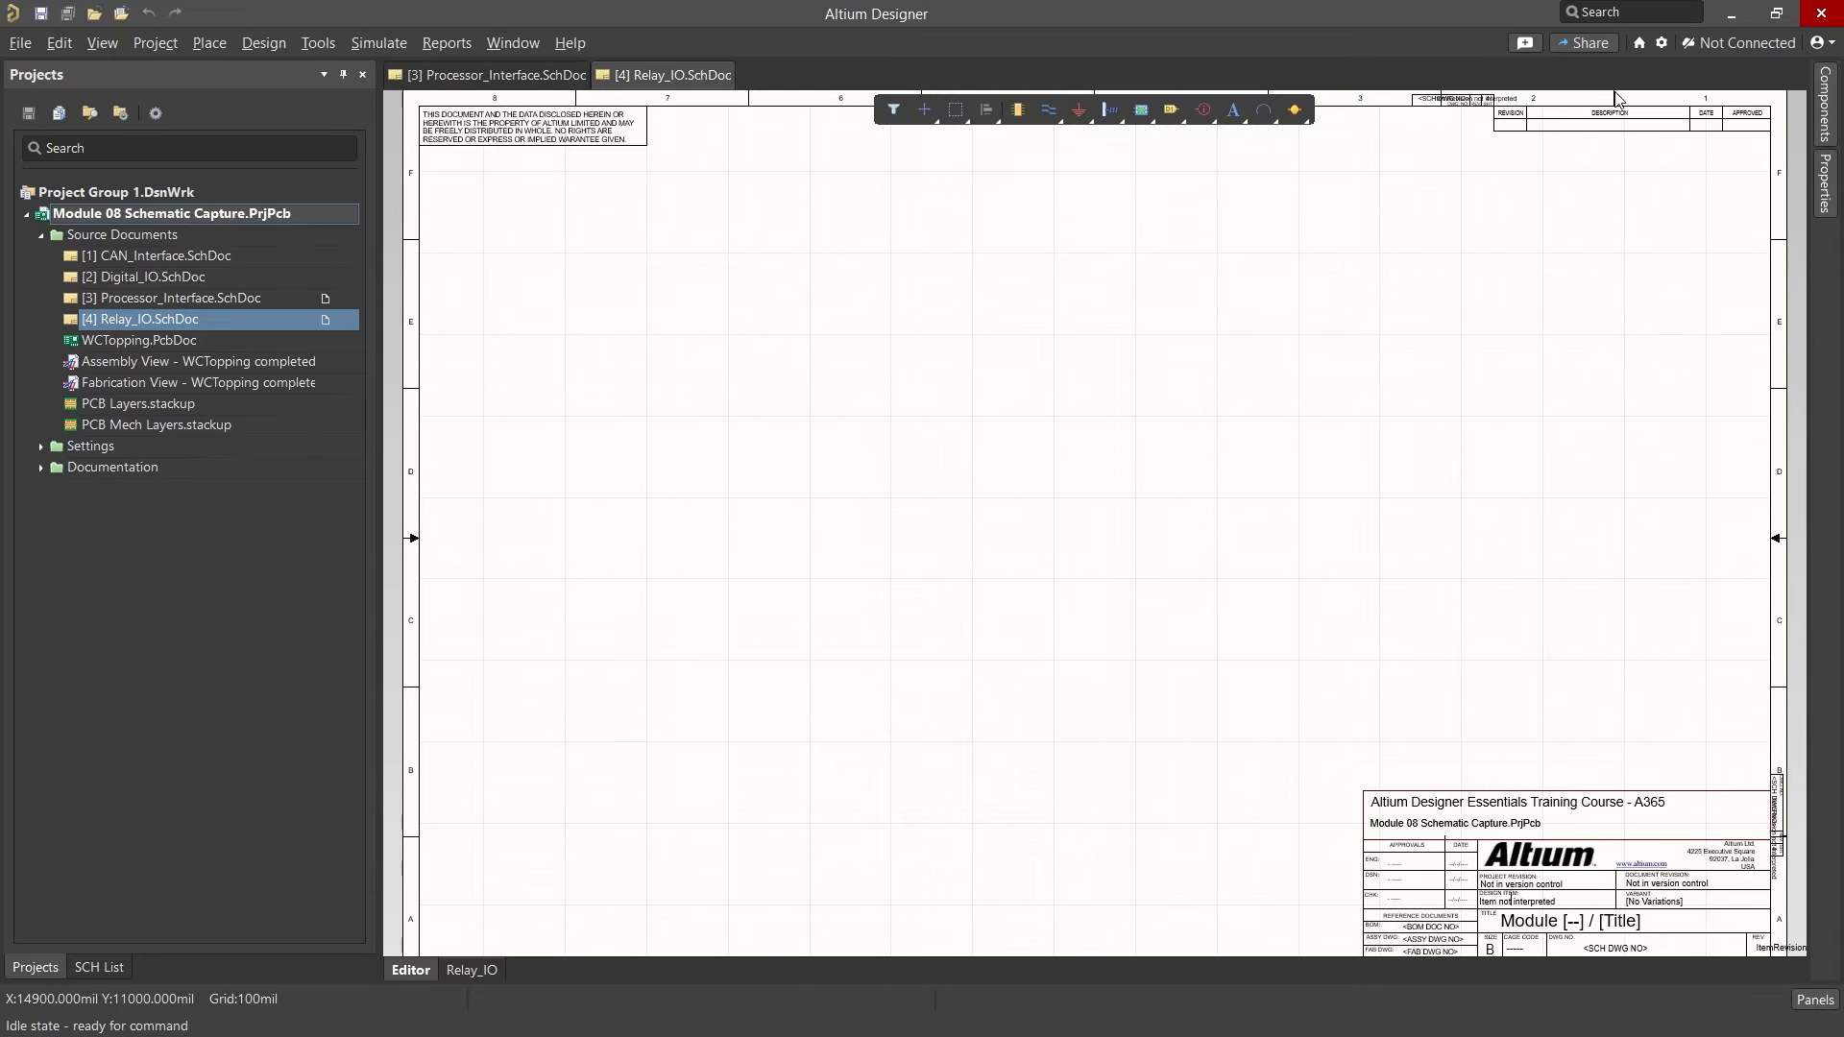
Step: Open Preferences and expand the known servers list under Data Management – Servers
{"action": "left_click", "coordinate": [1661, 43]}
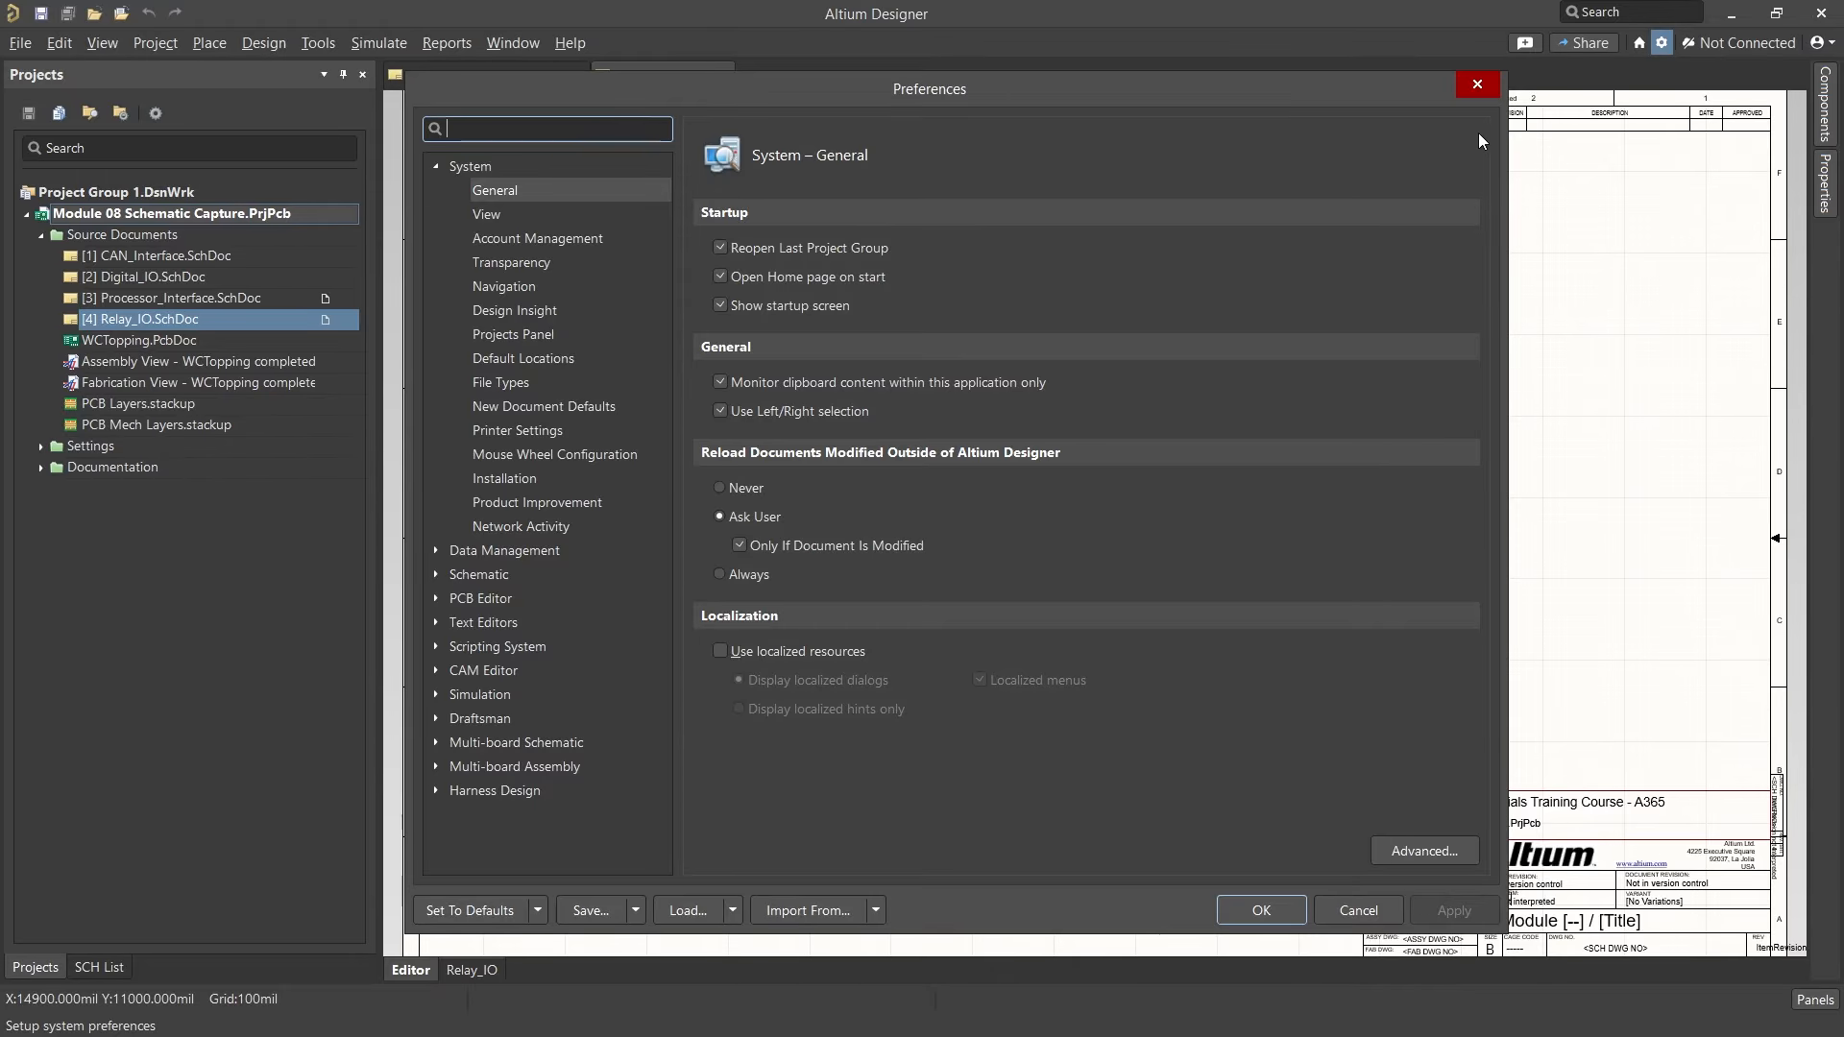
{"action": "left_click", "coordinate": [565, 551]}
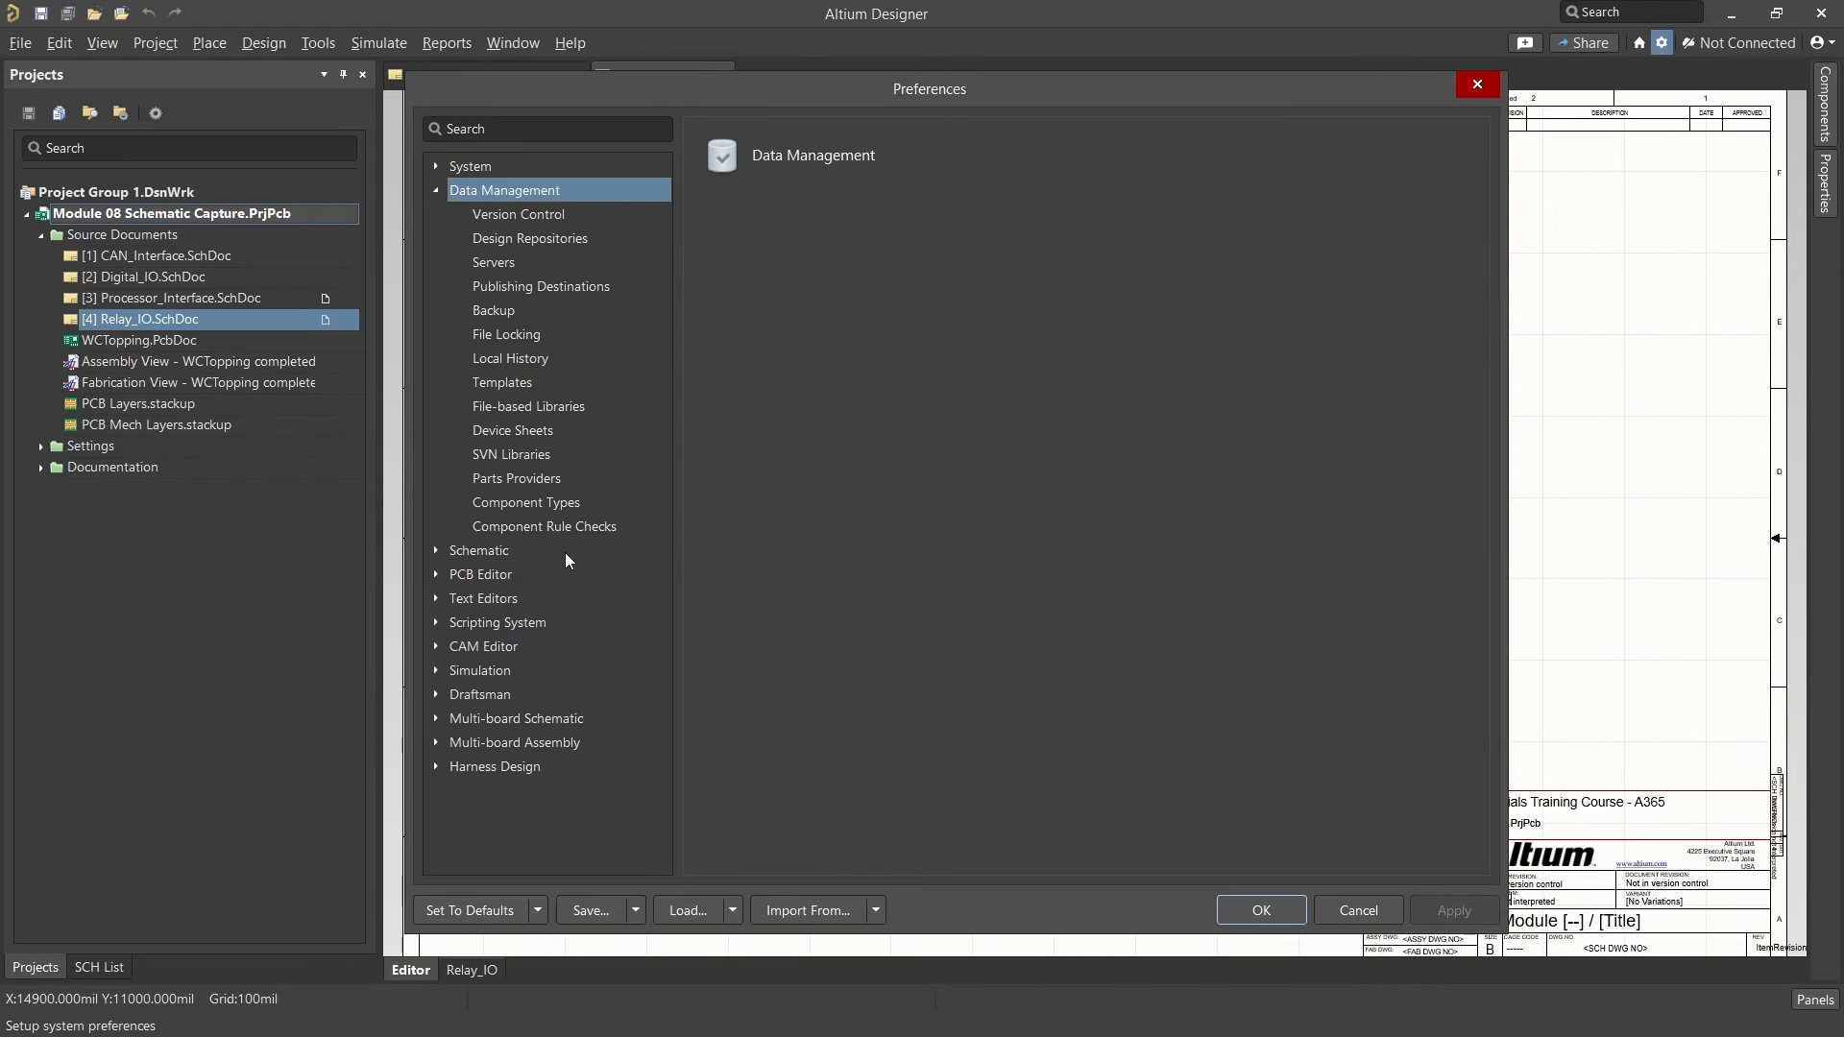
{"action": "left_click", "coordinate": [527, 265]}
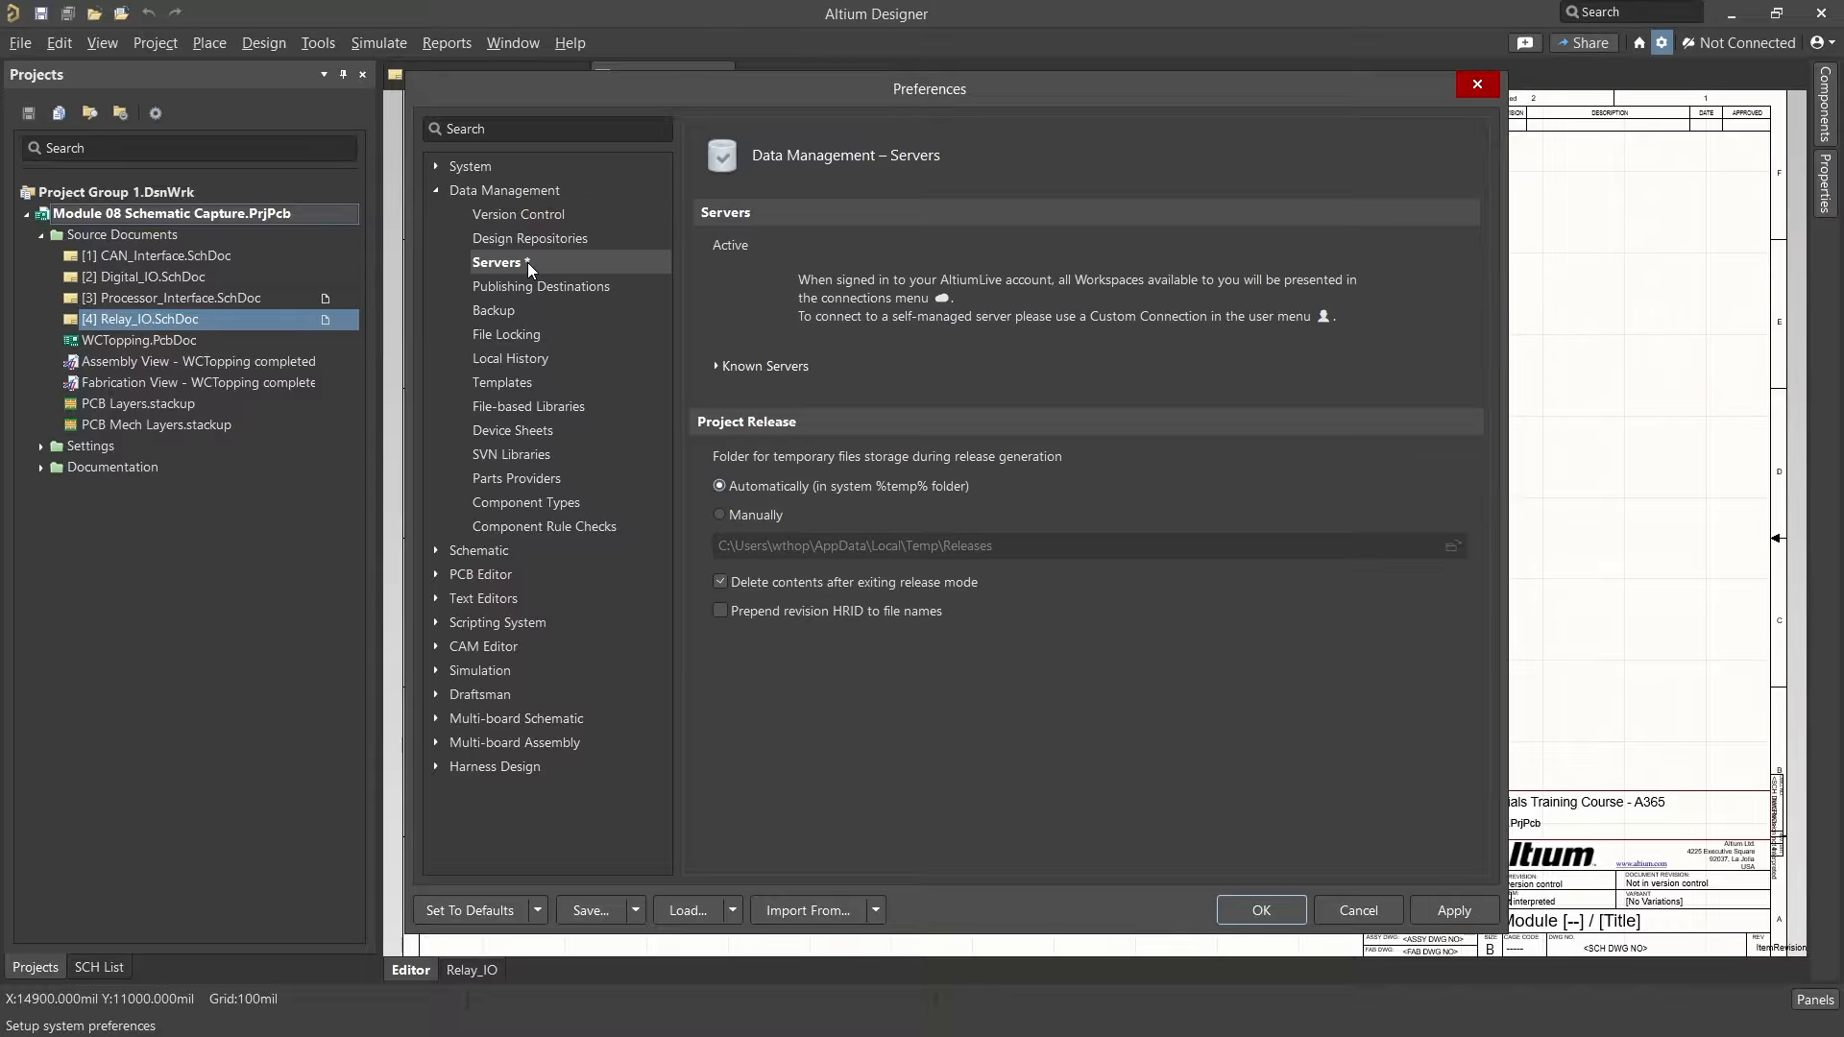
{"action": "left_click", "coordinate": [813, 368]}
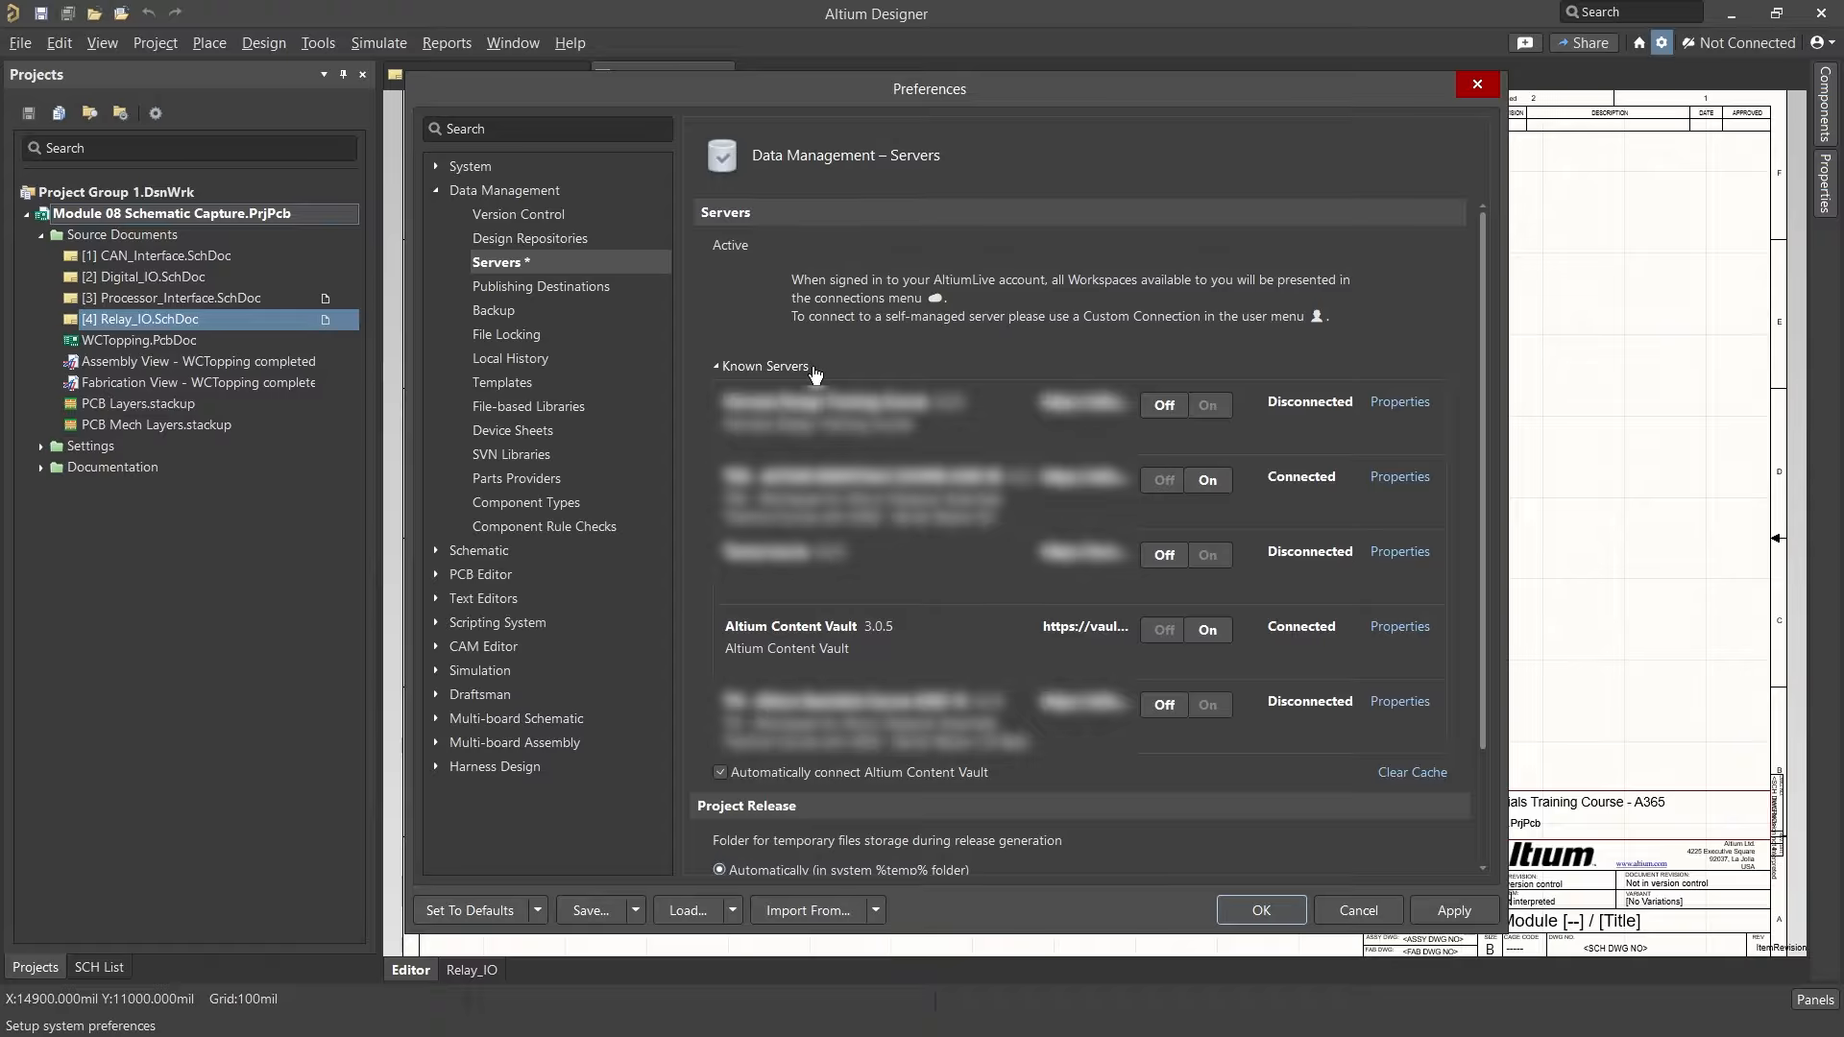
Step: Close Preferences, then search Manufacturer Part Search for CD40109BPW and place one on the Relay_IO sheet's left-centre area
{"action": "left_click", "coordinate": [1229, 906]}
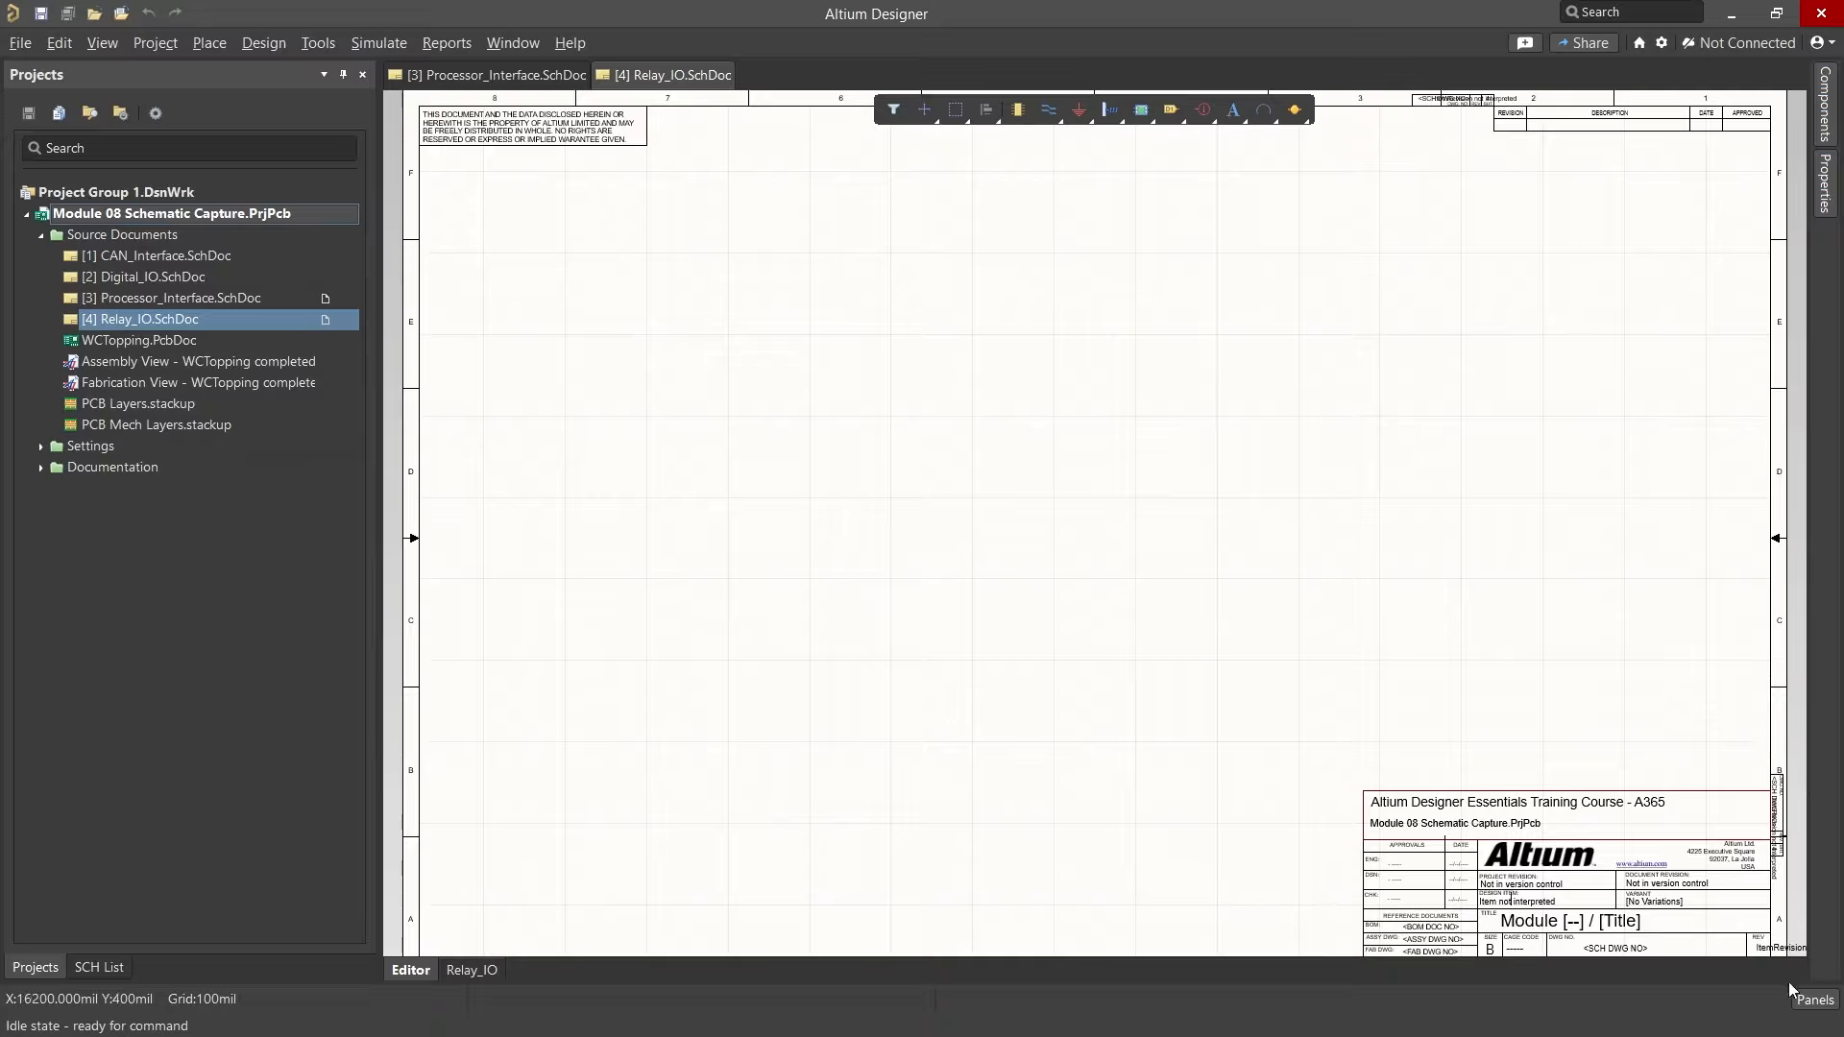
{"action": "left_click", "coordinate": [1815, 1002]}
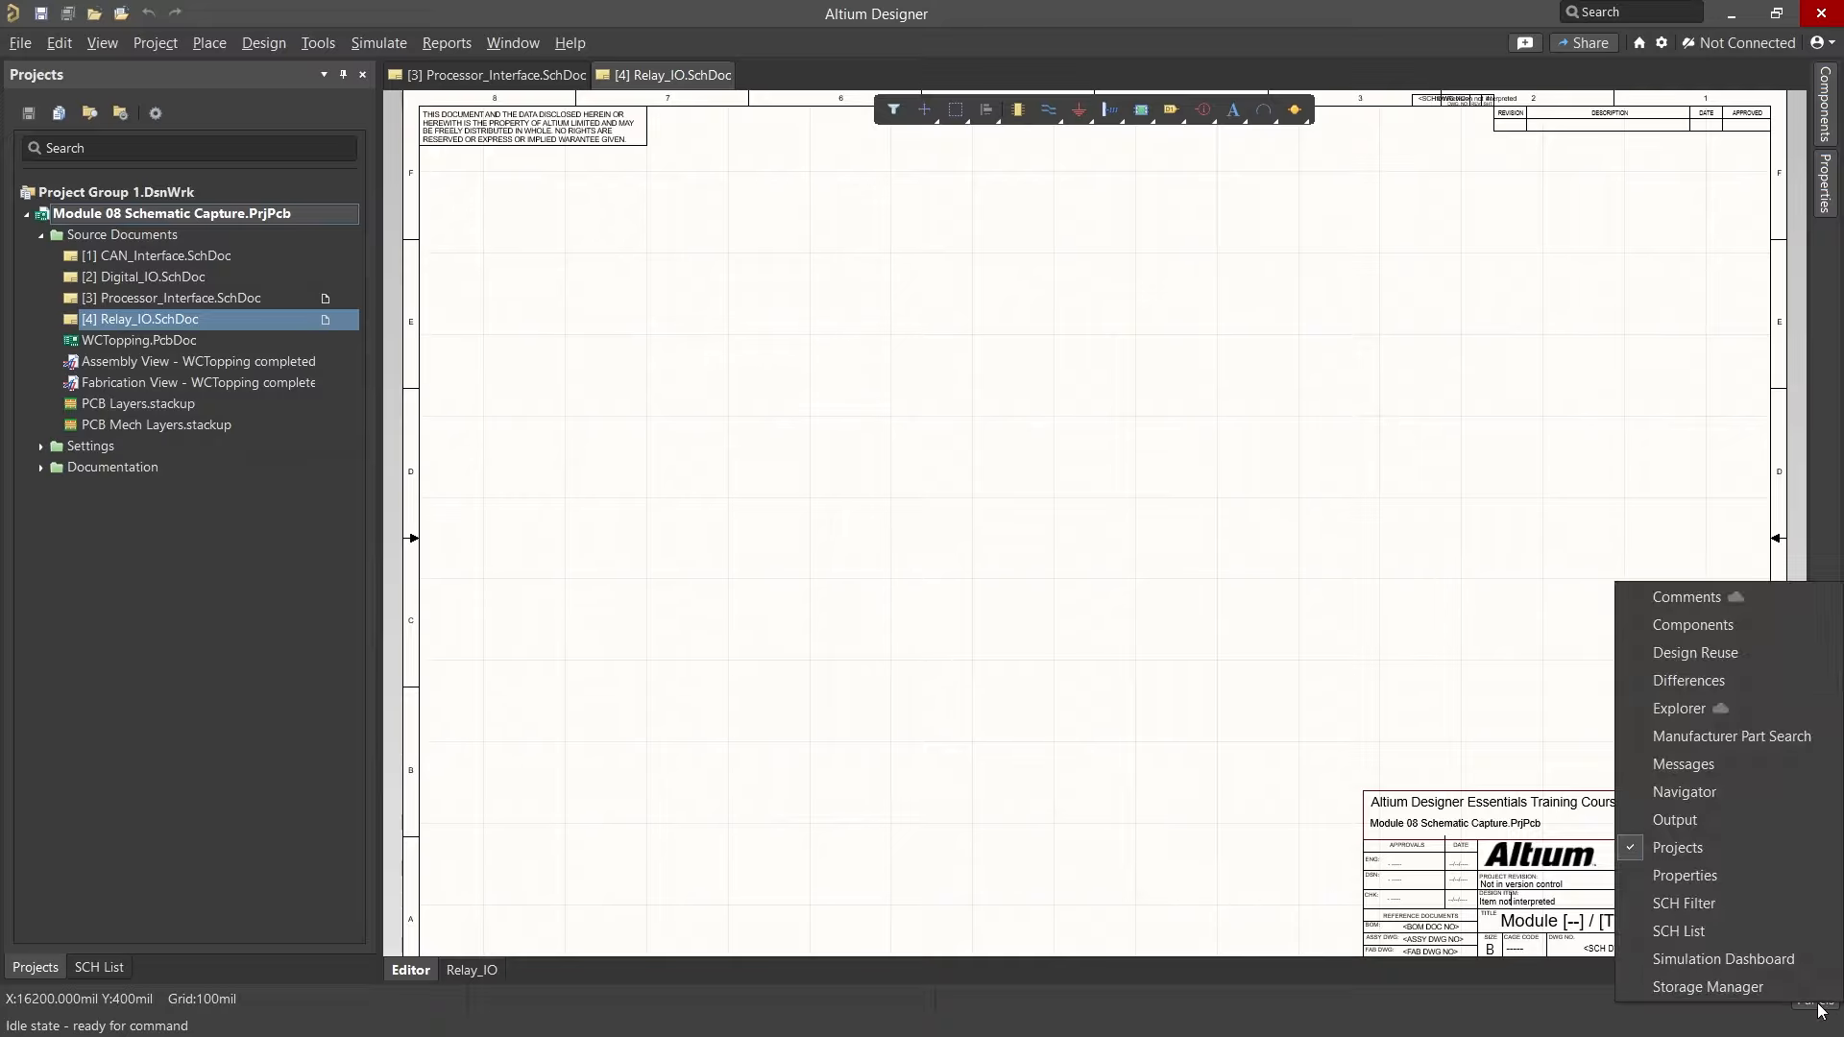
{"action": "left_click", "coordinate": [1795, 738]}
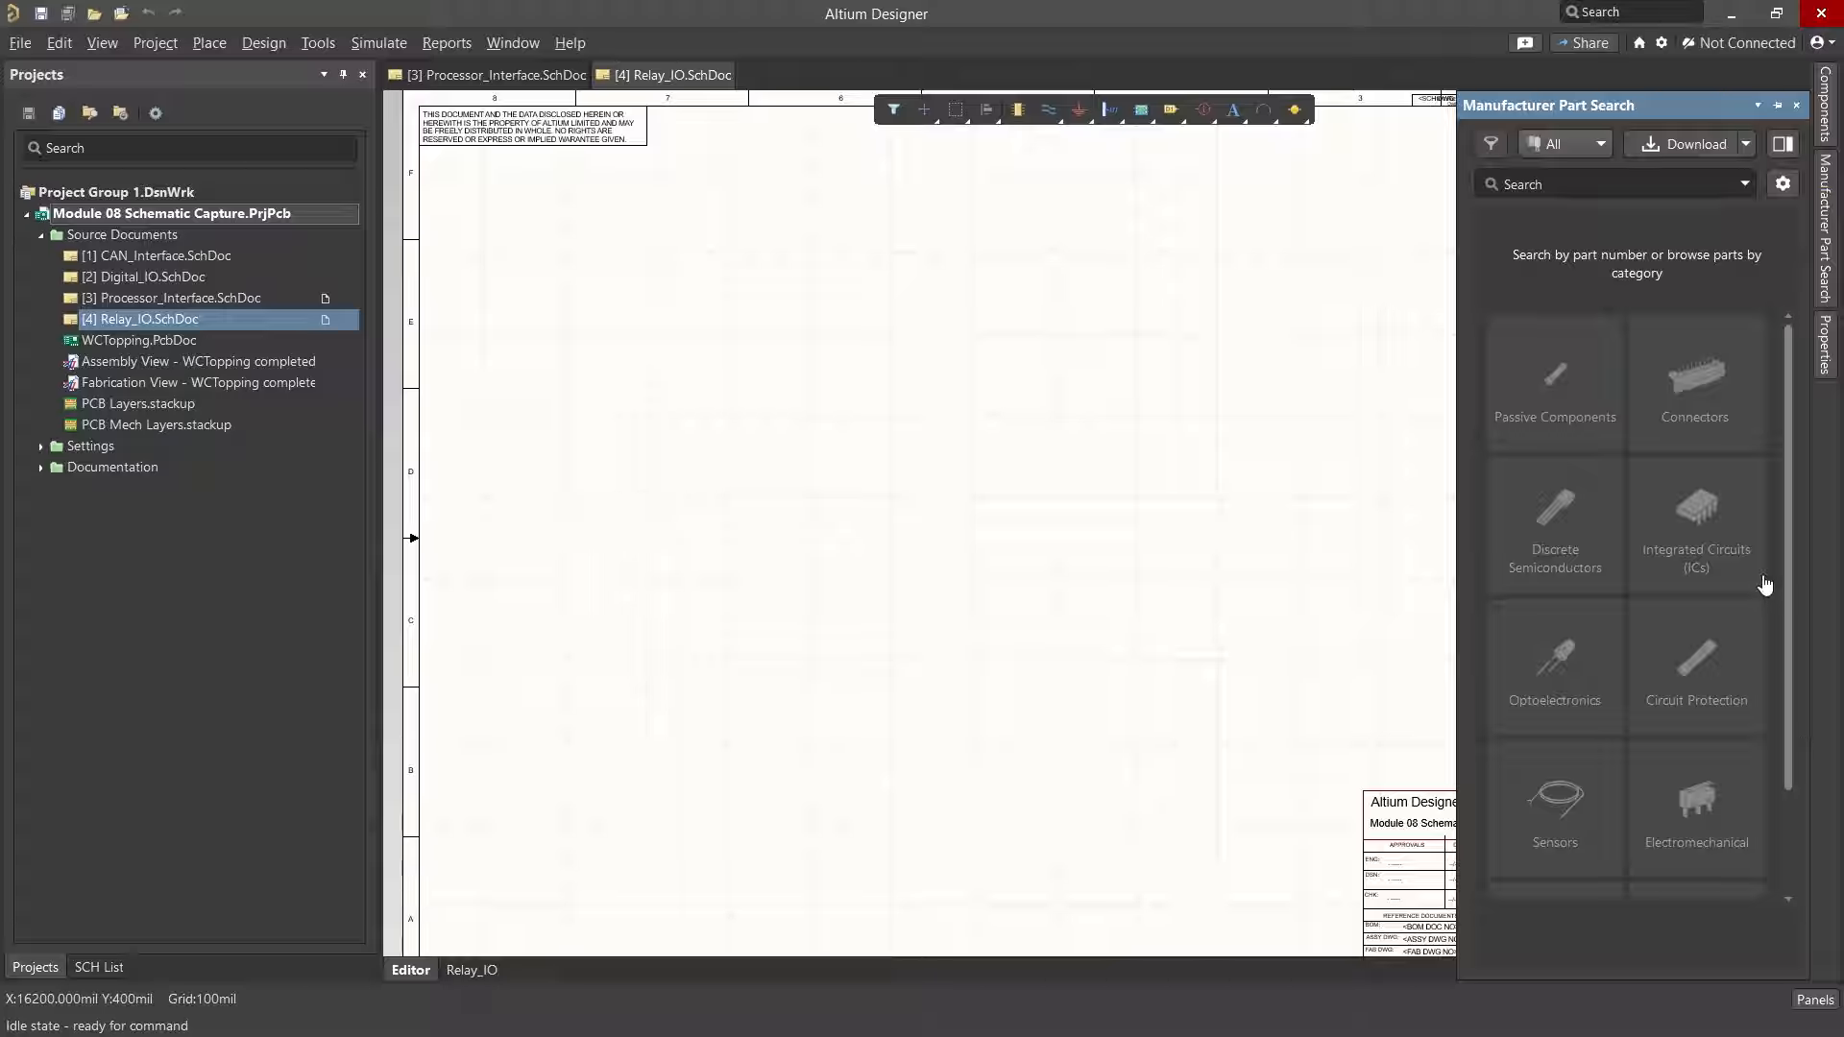
{"action": "left_click", "coordinate": [1604, 182]}
{"action": "type", "text": "cd4010"}
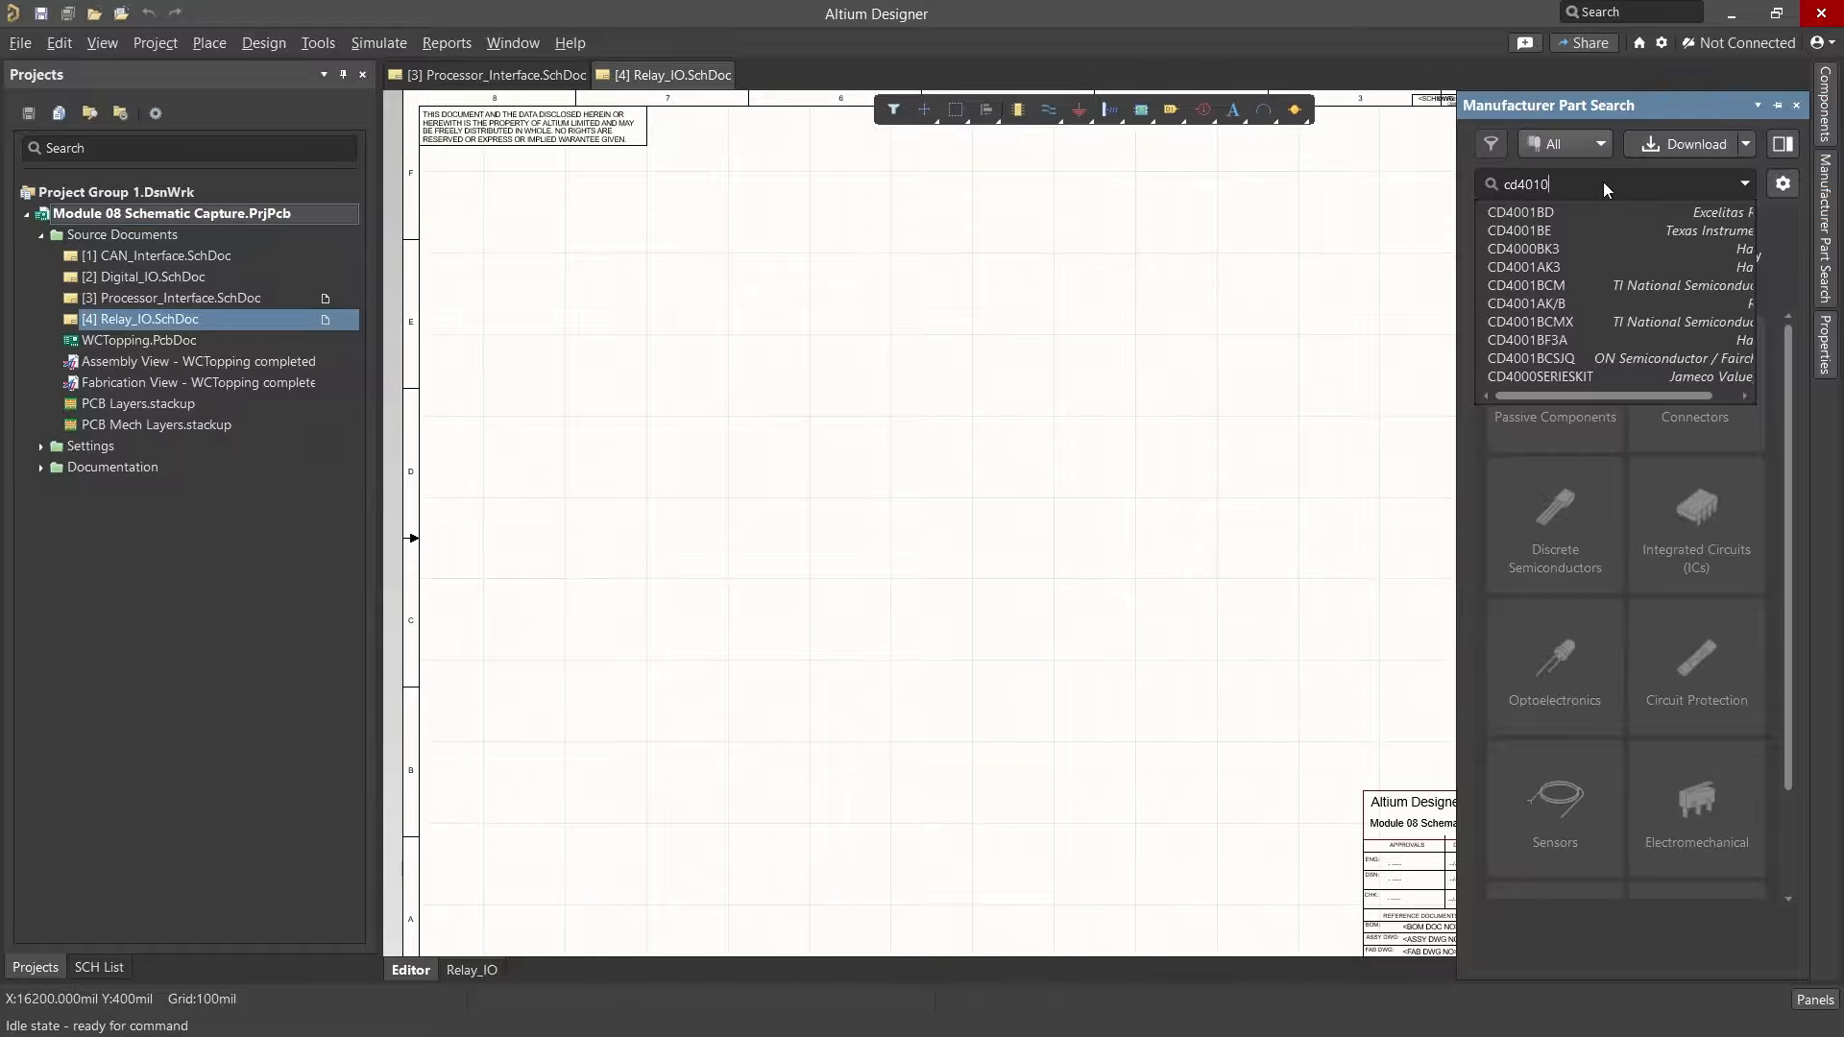
{"action": "type", "text": "9bpw"}
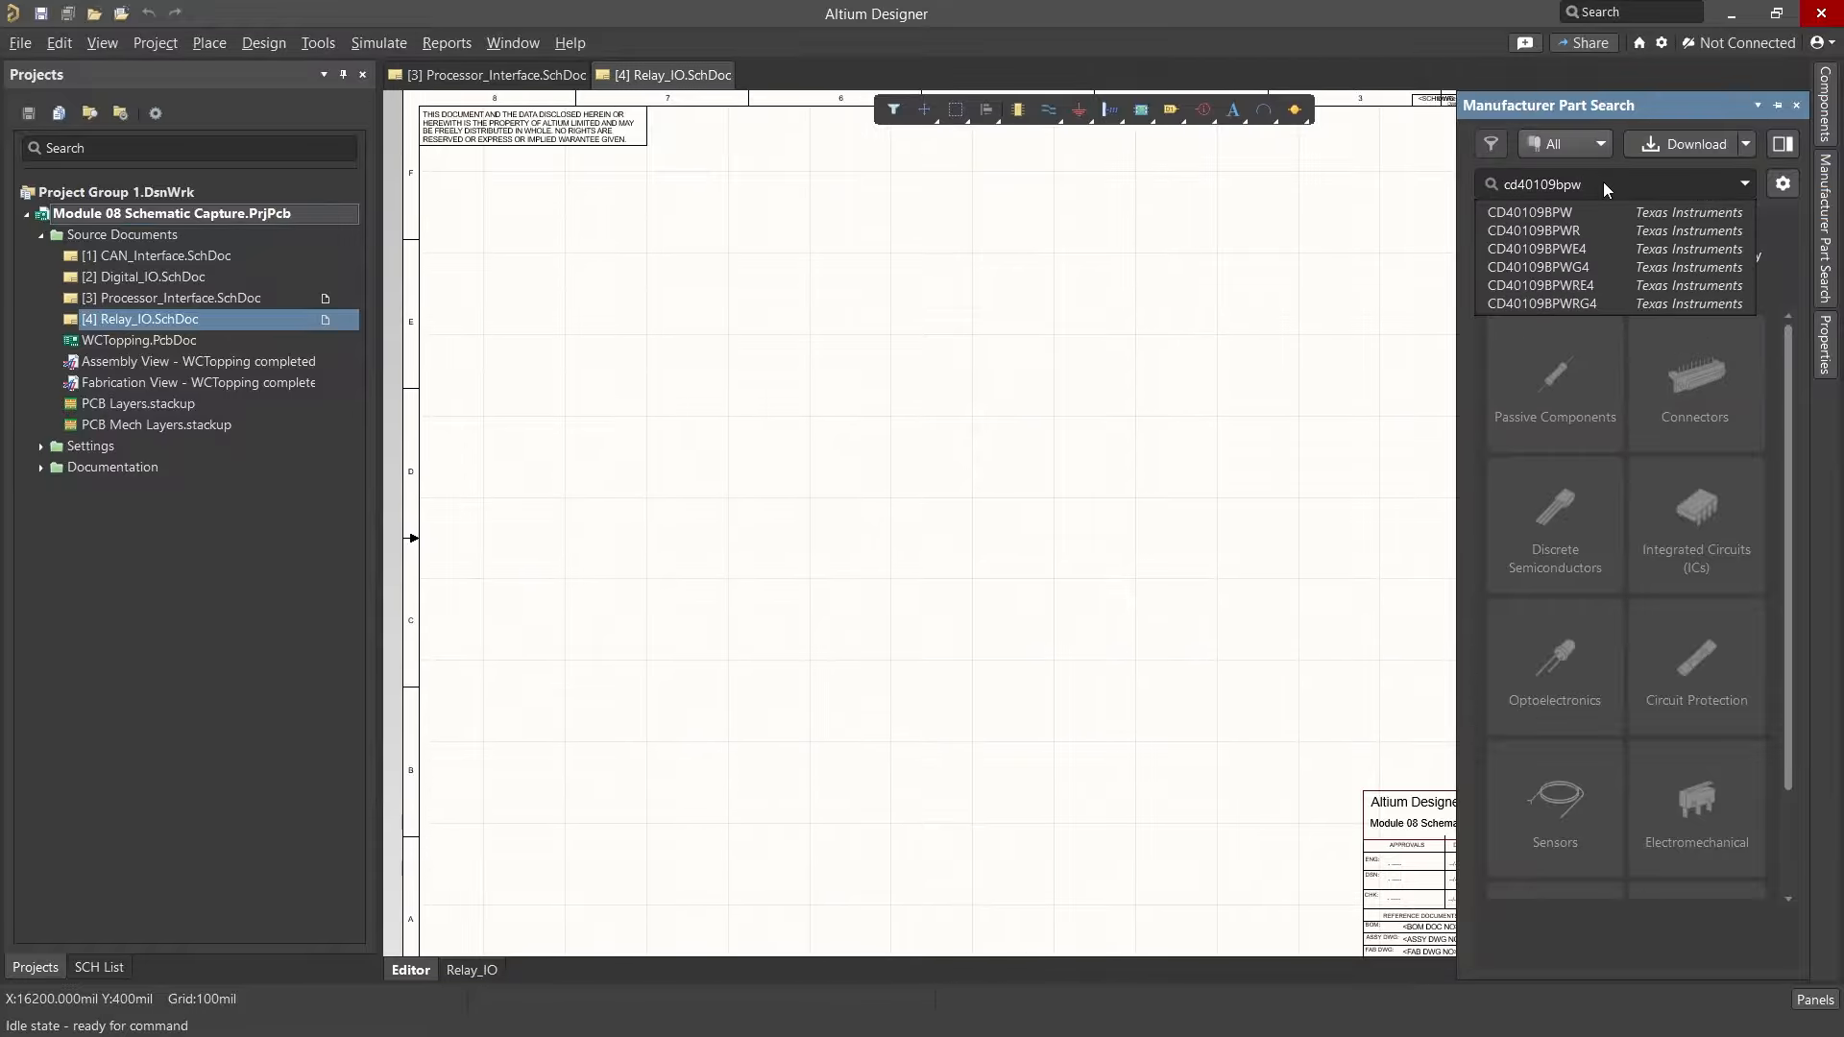
{"action": "left_click", "coordinate": [1541, 209]}
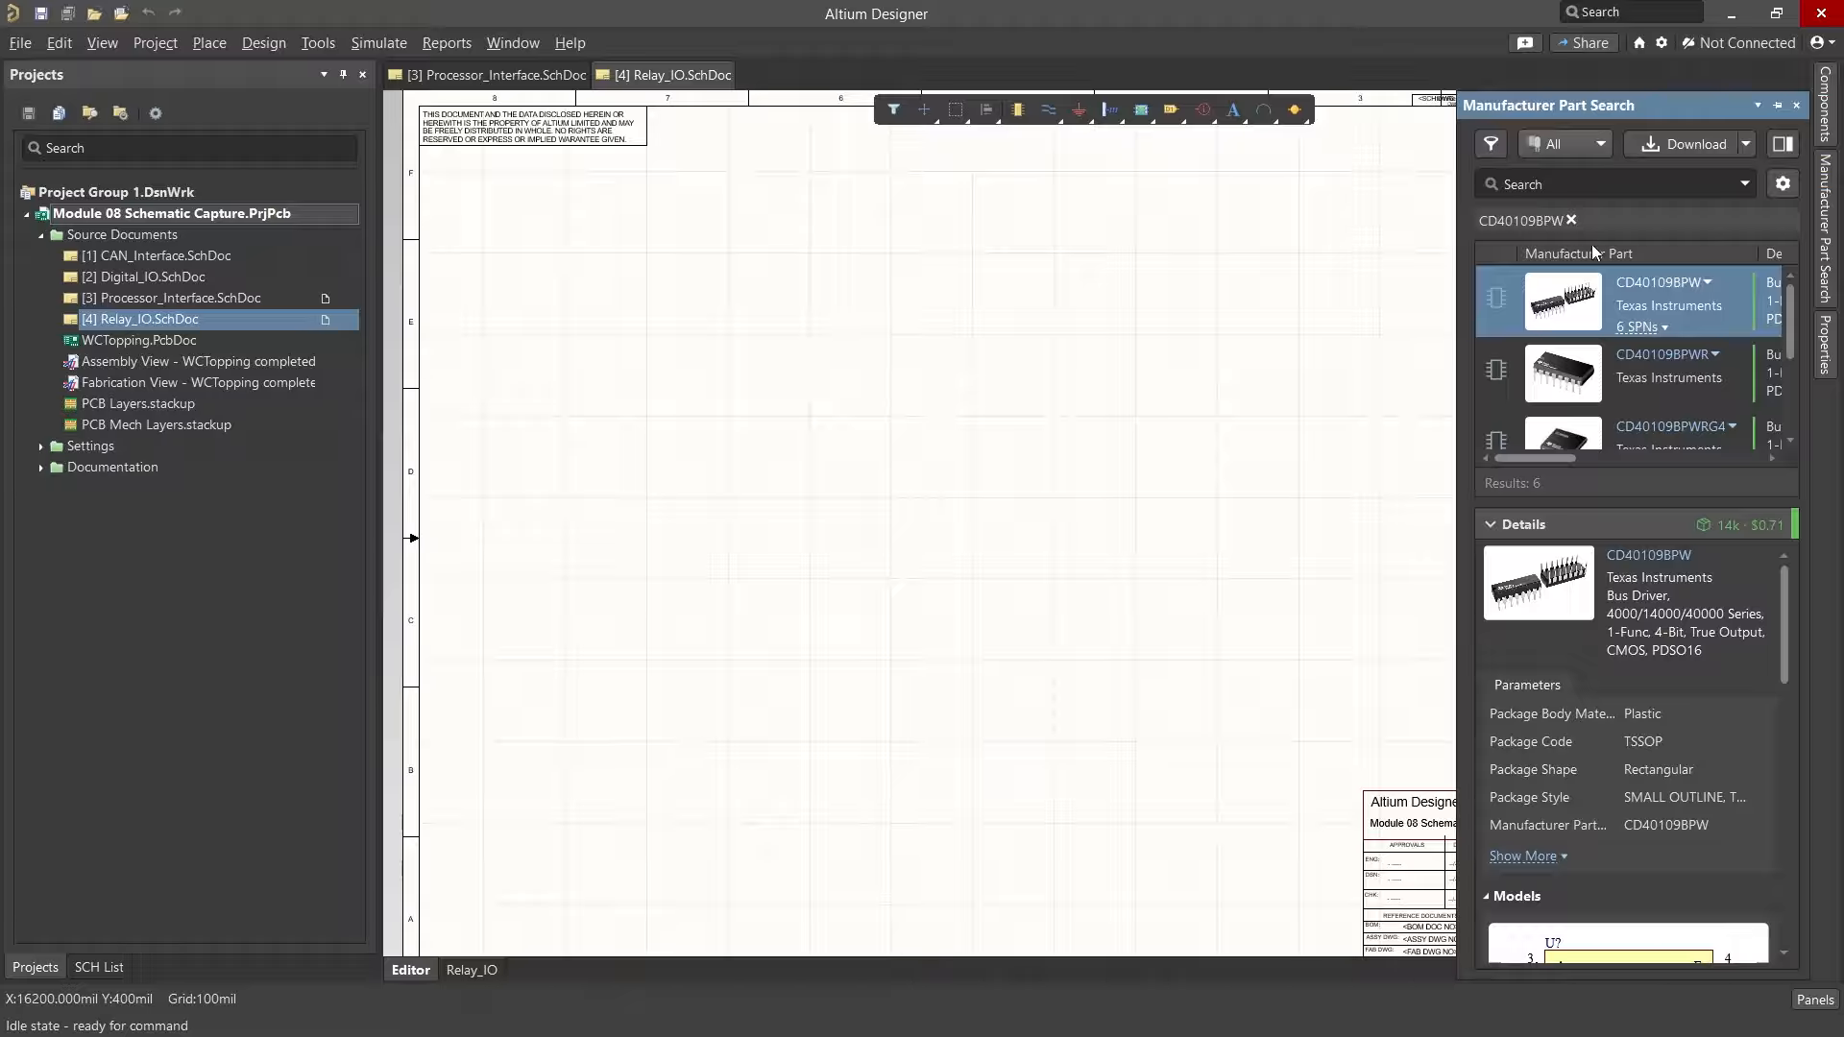
{"action": "right_click", "coordinate": [1648, 287]}
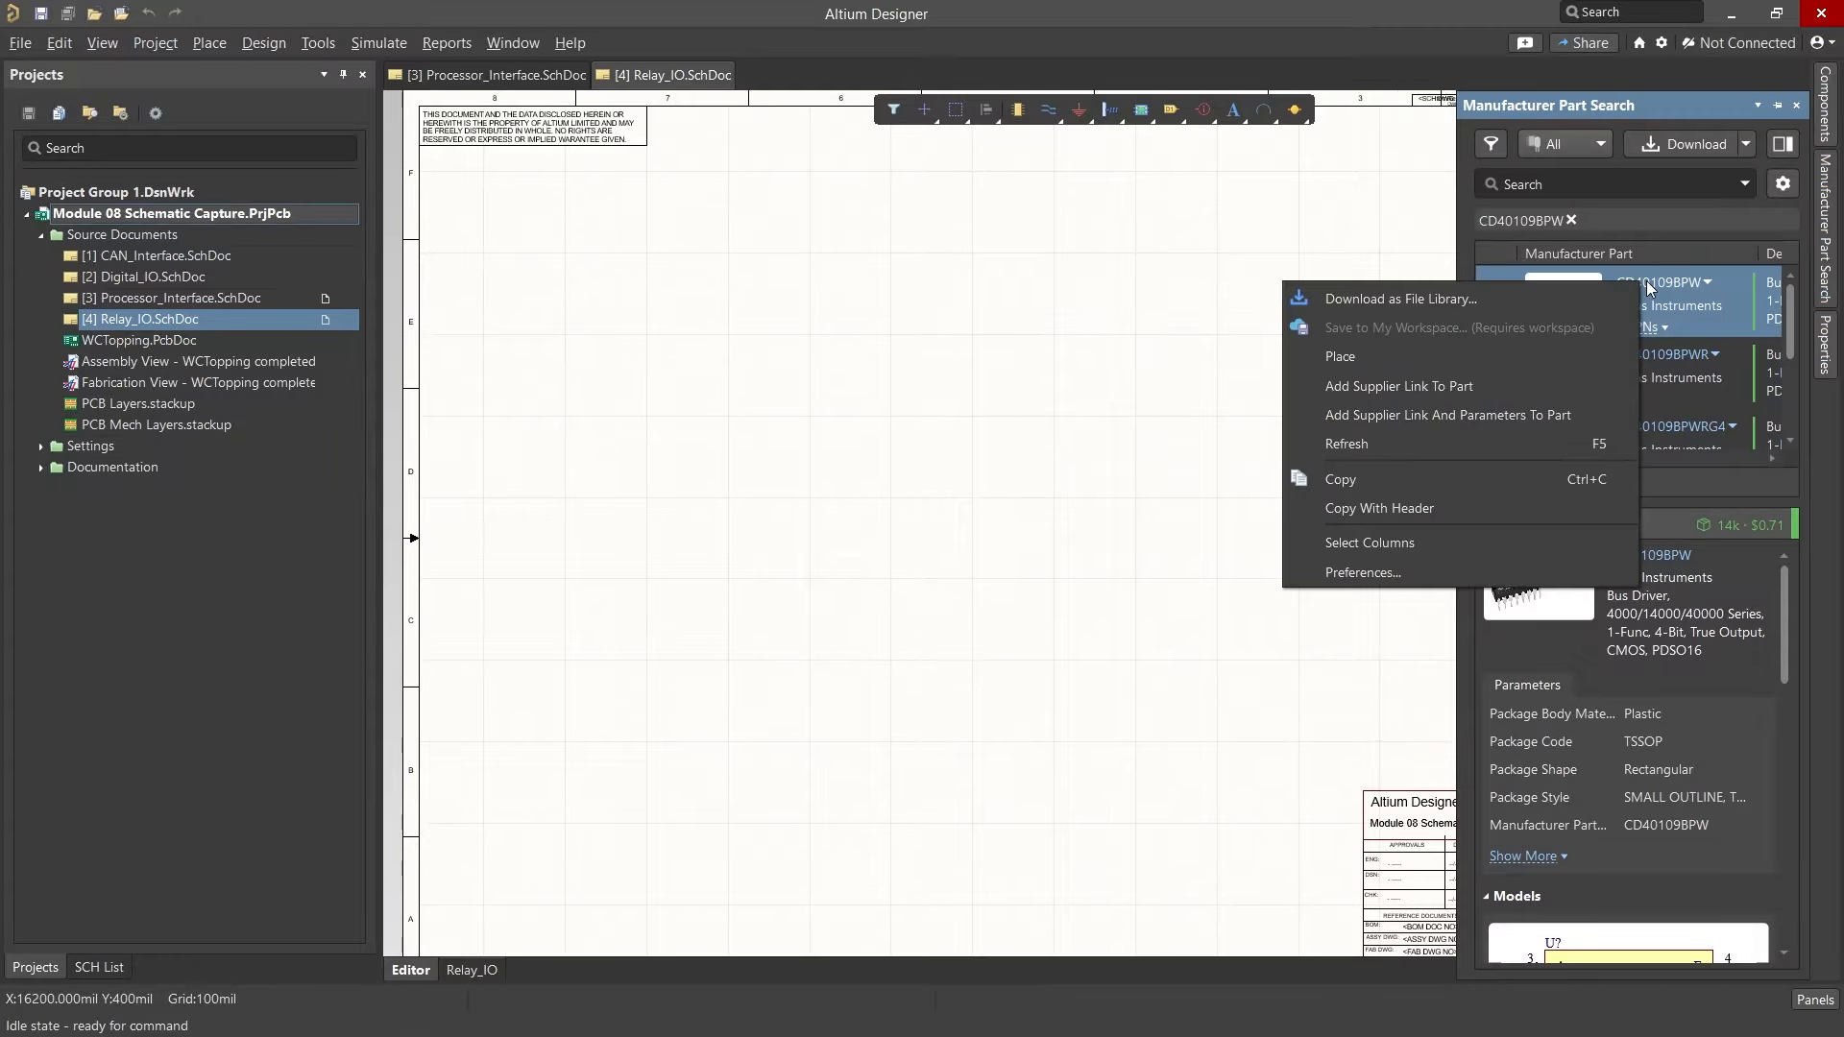
{"action": "left_click", "coordinate": [1537, 355]}
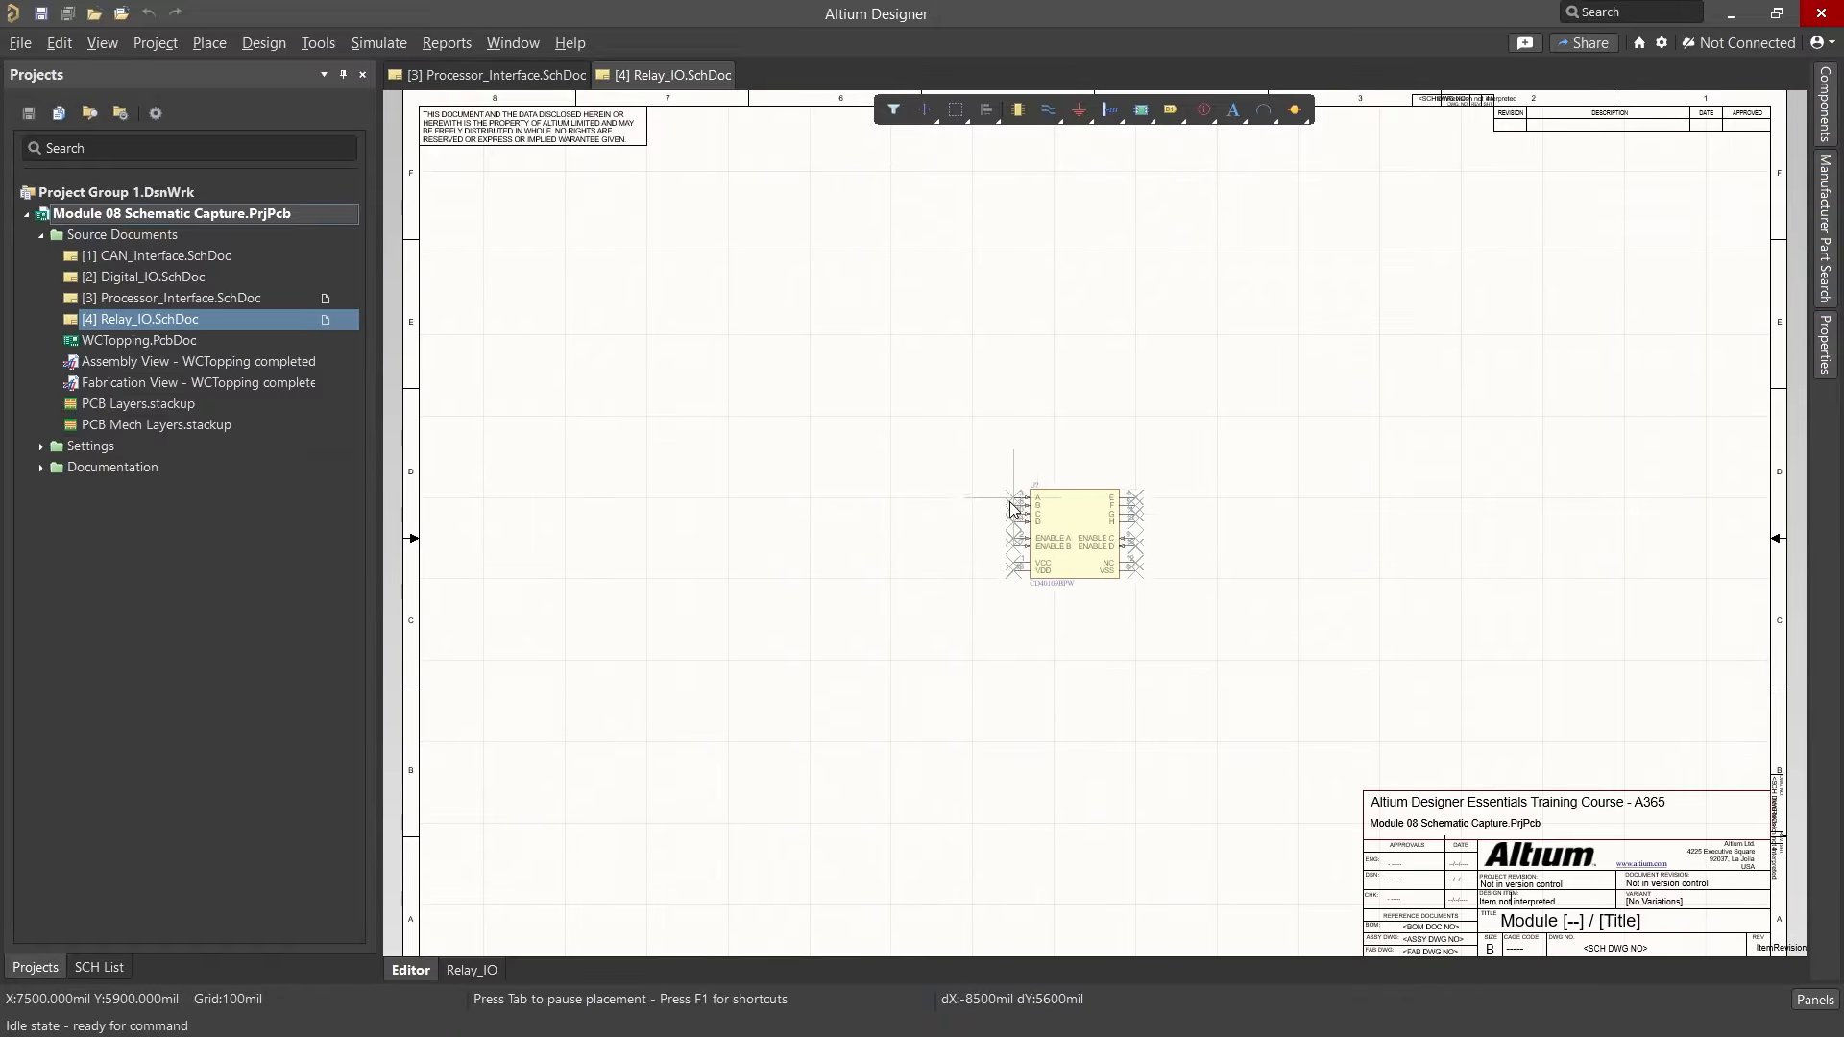
{"action": "left_click", "coordinate": [851, 452]}
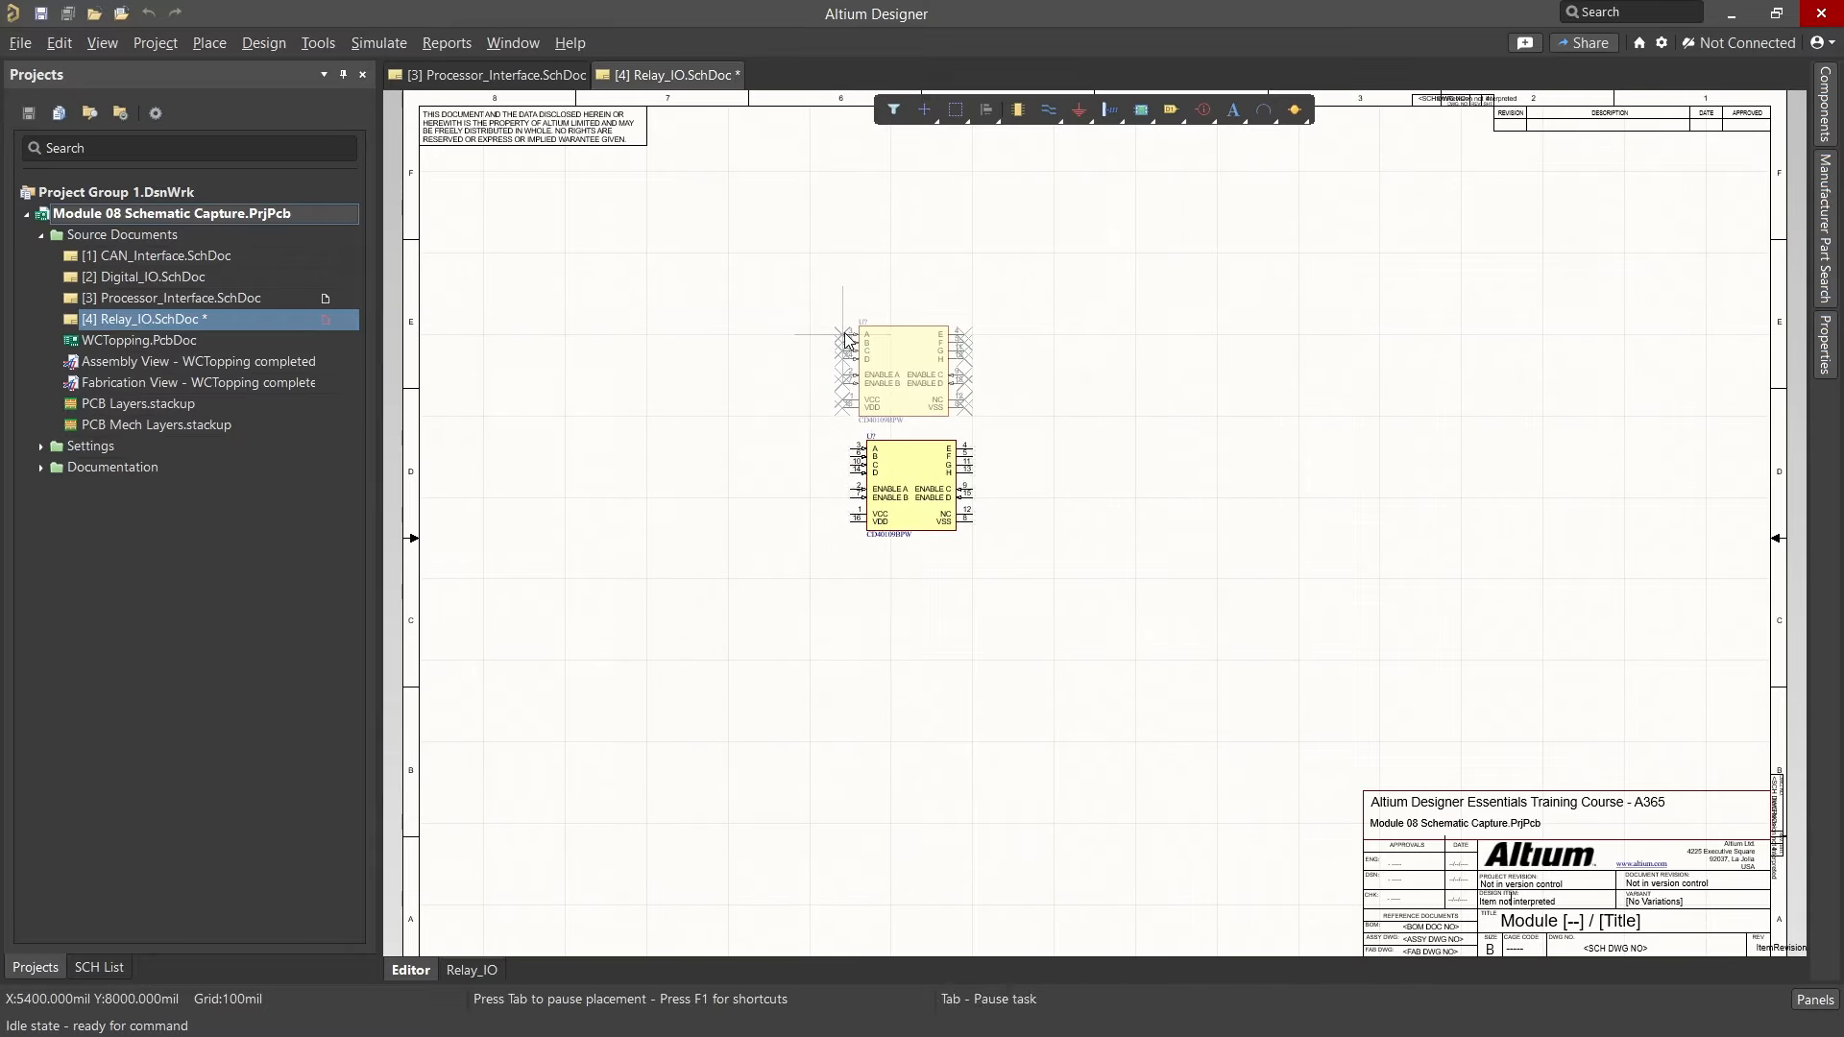
{"action": "key", "text": "Escape"}
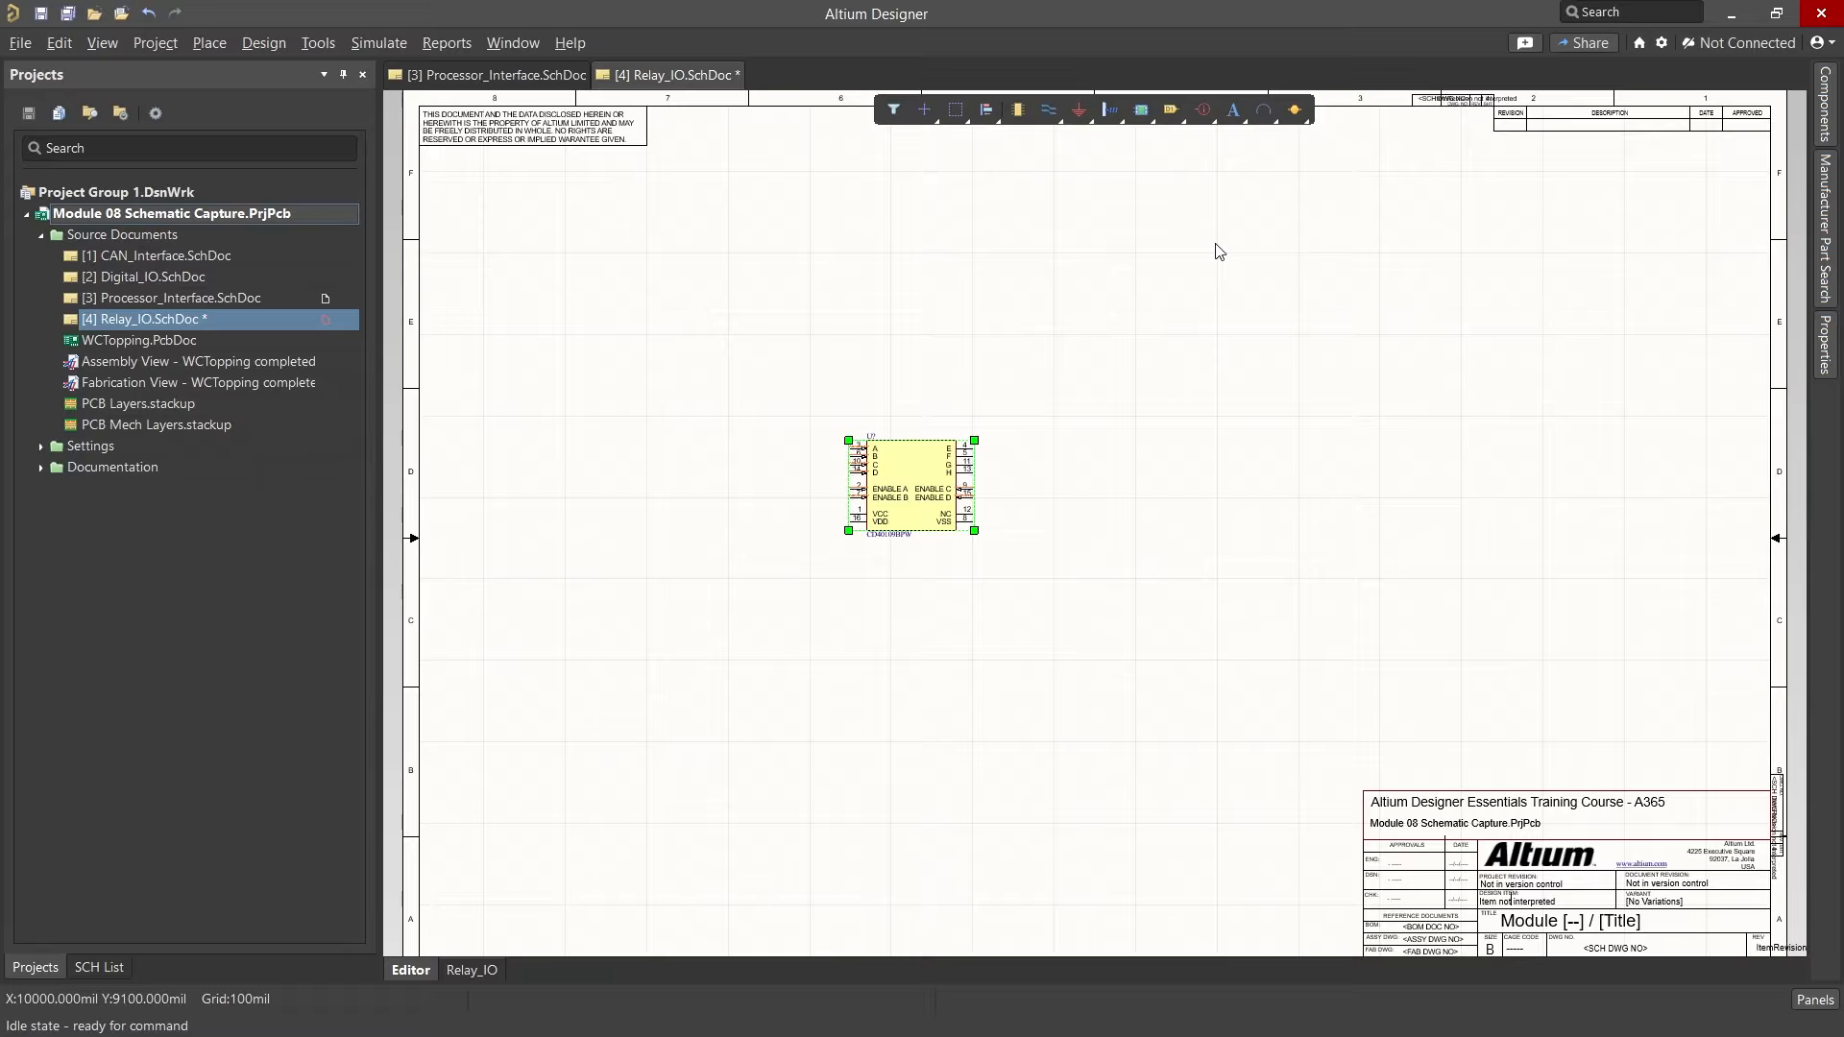
Step: Search the component library for NTHD4508NT1, preview its parts, and start placing it with designator Q1
{"action": "left_click", "coordinate": [1825, 116]}
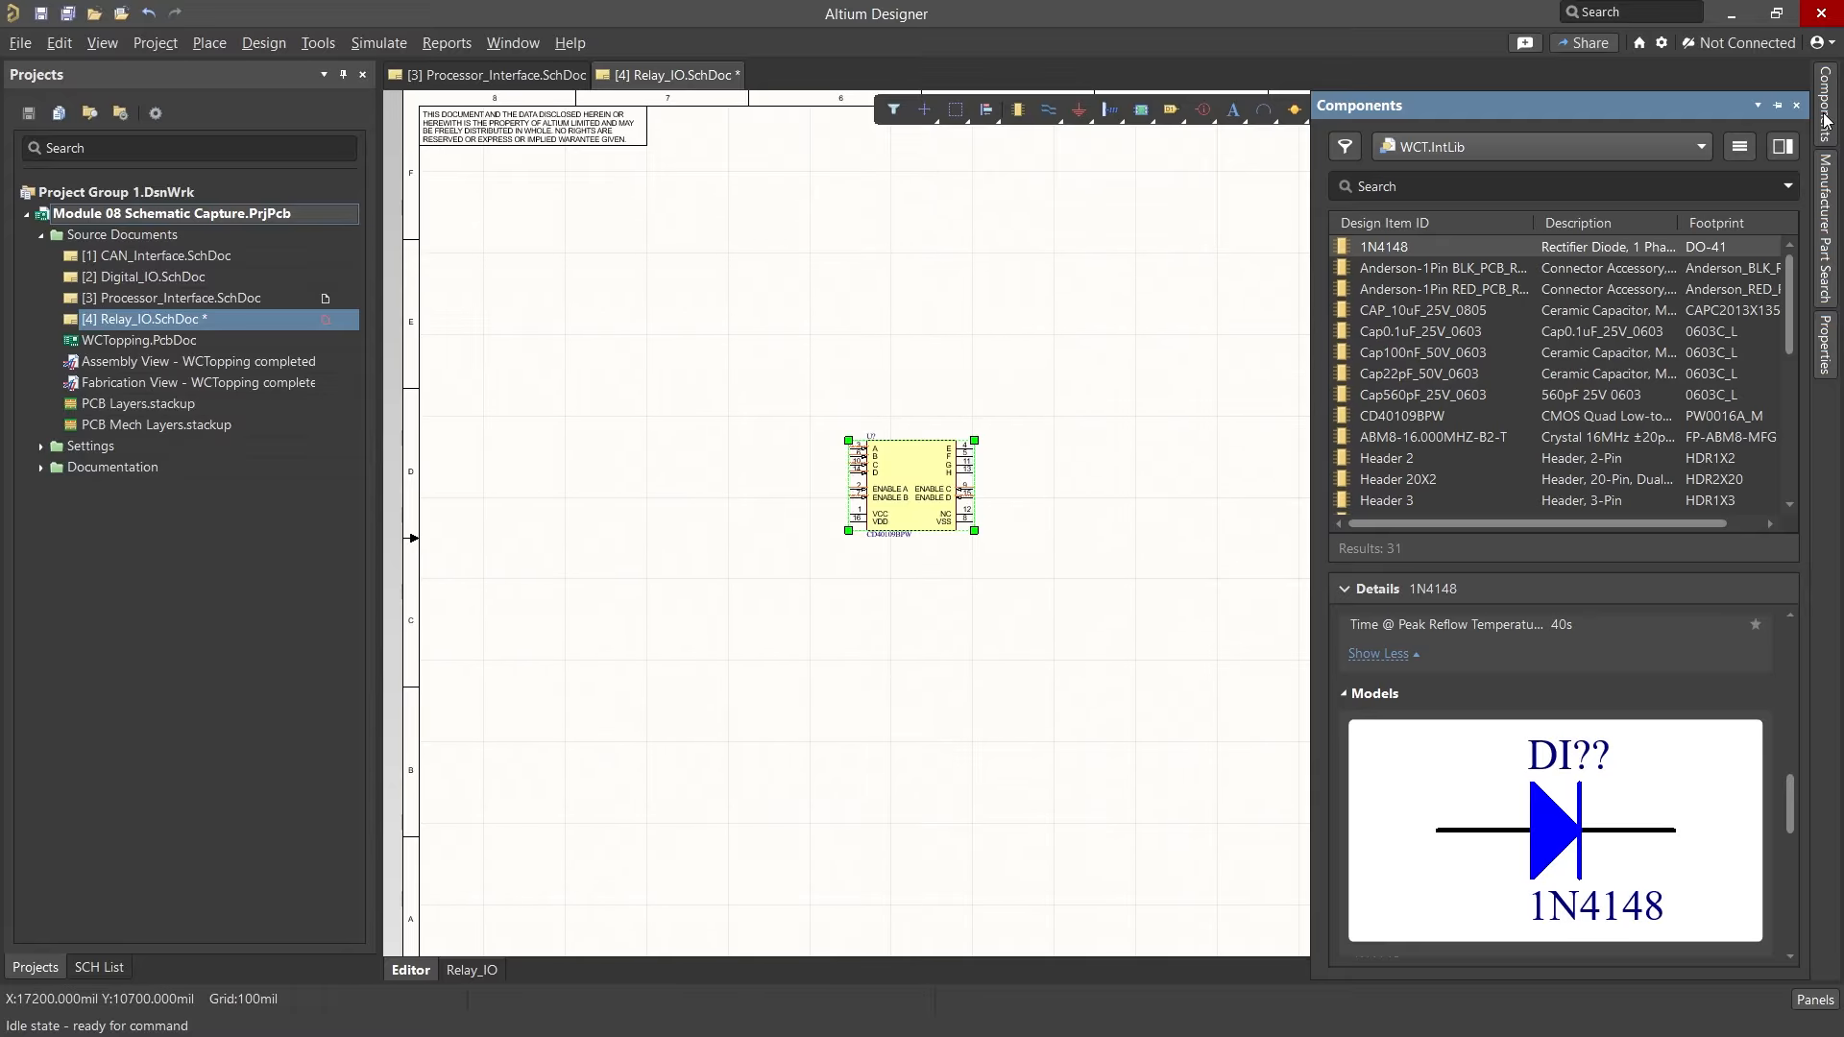
{"action": "left_click", "coordinate": [1602, 186]}
{"action": "type", "text": "nthd4508nt1"}
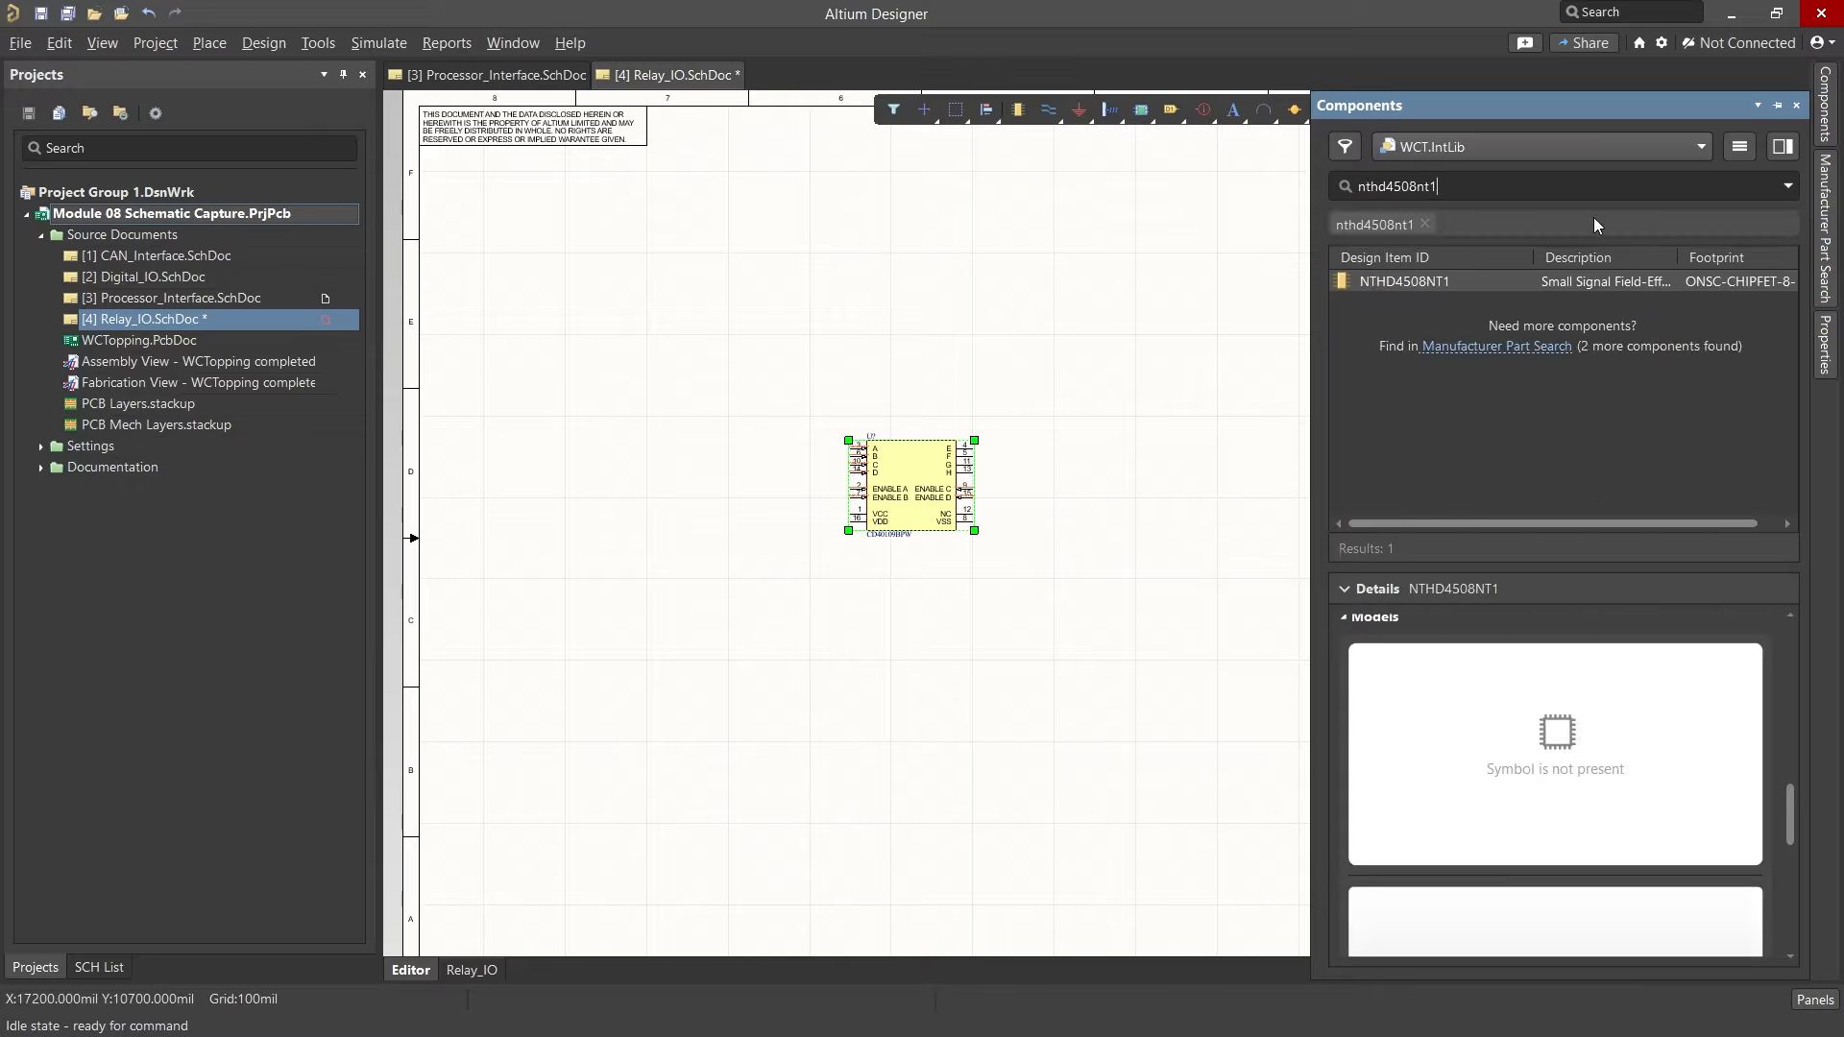
{"action": "left_click", "coordinate": [1462, 279]}
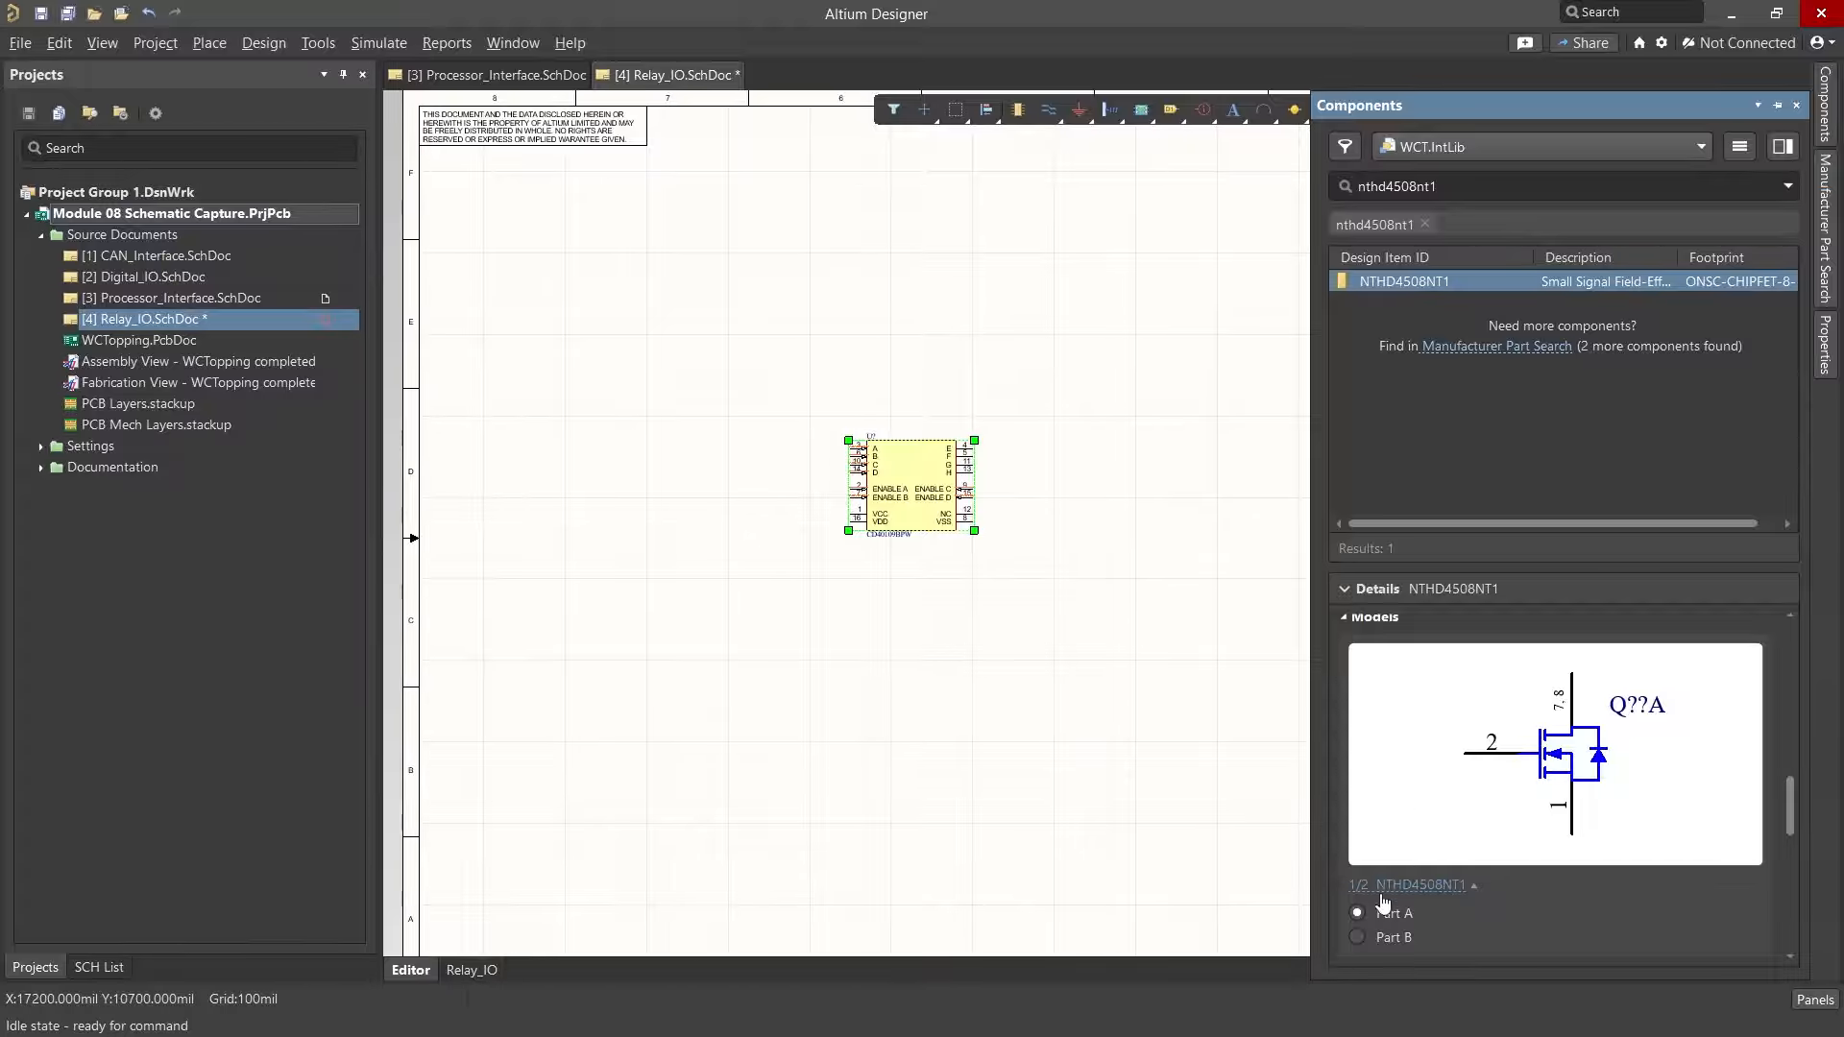
{"action": "left_click", "coordinate": [1358, 937]}
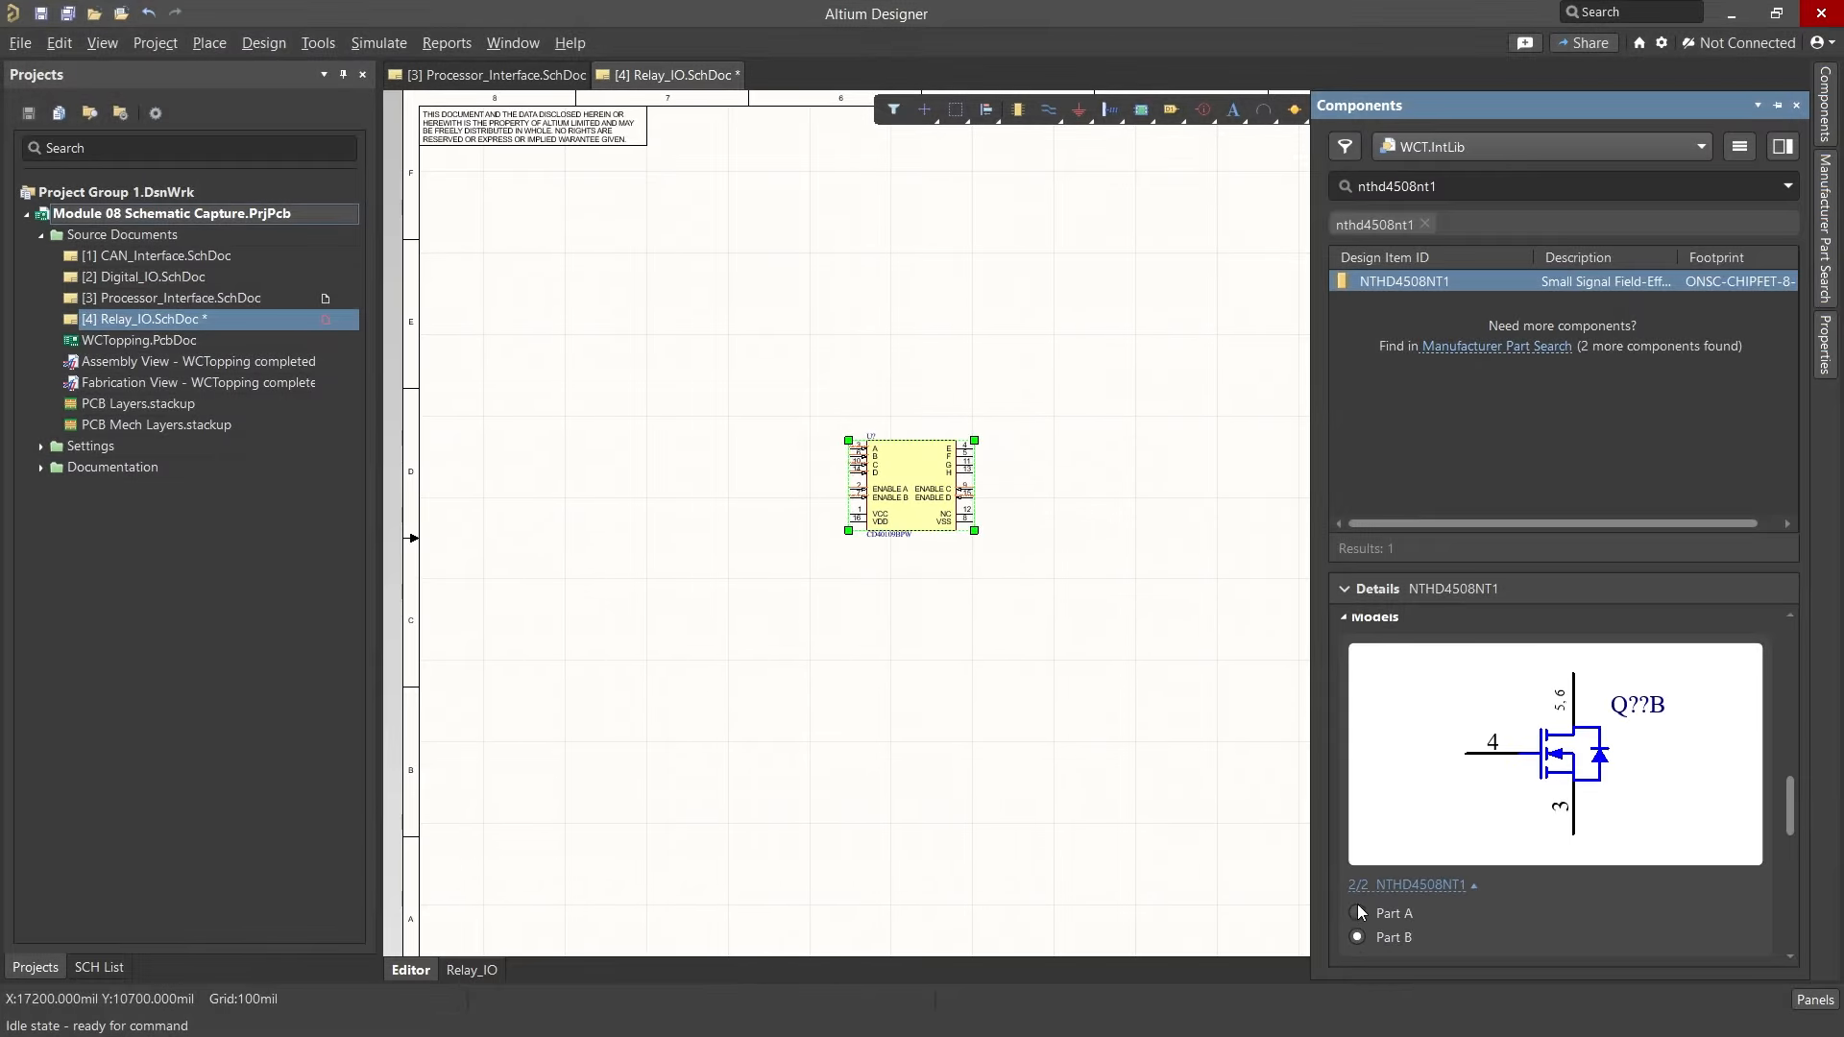
{"action": "left_click", "coordinate": [1357, 910]}
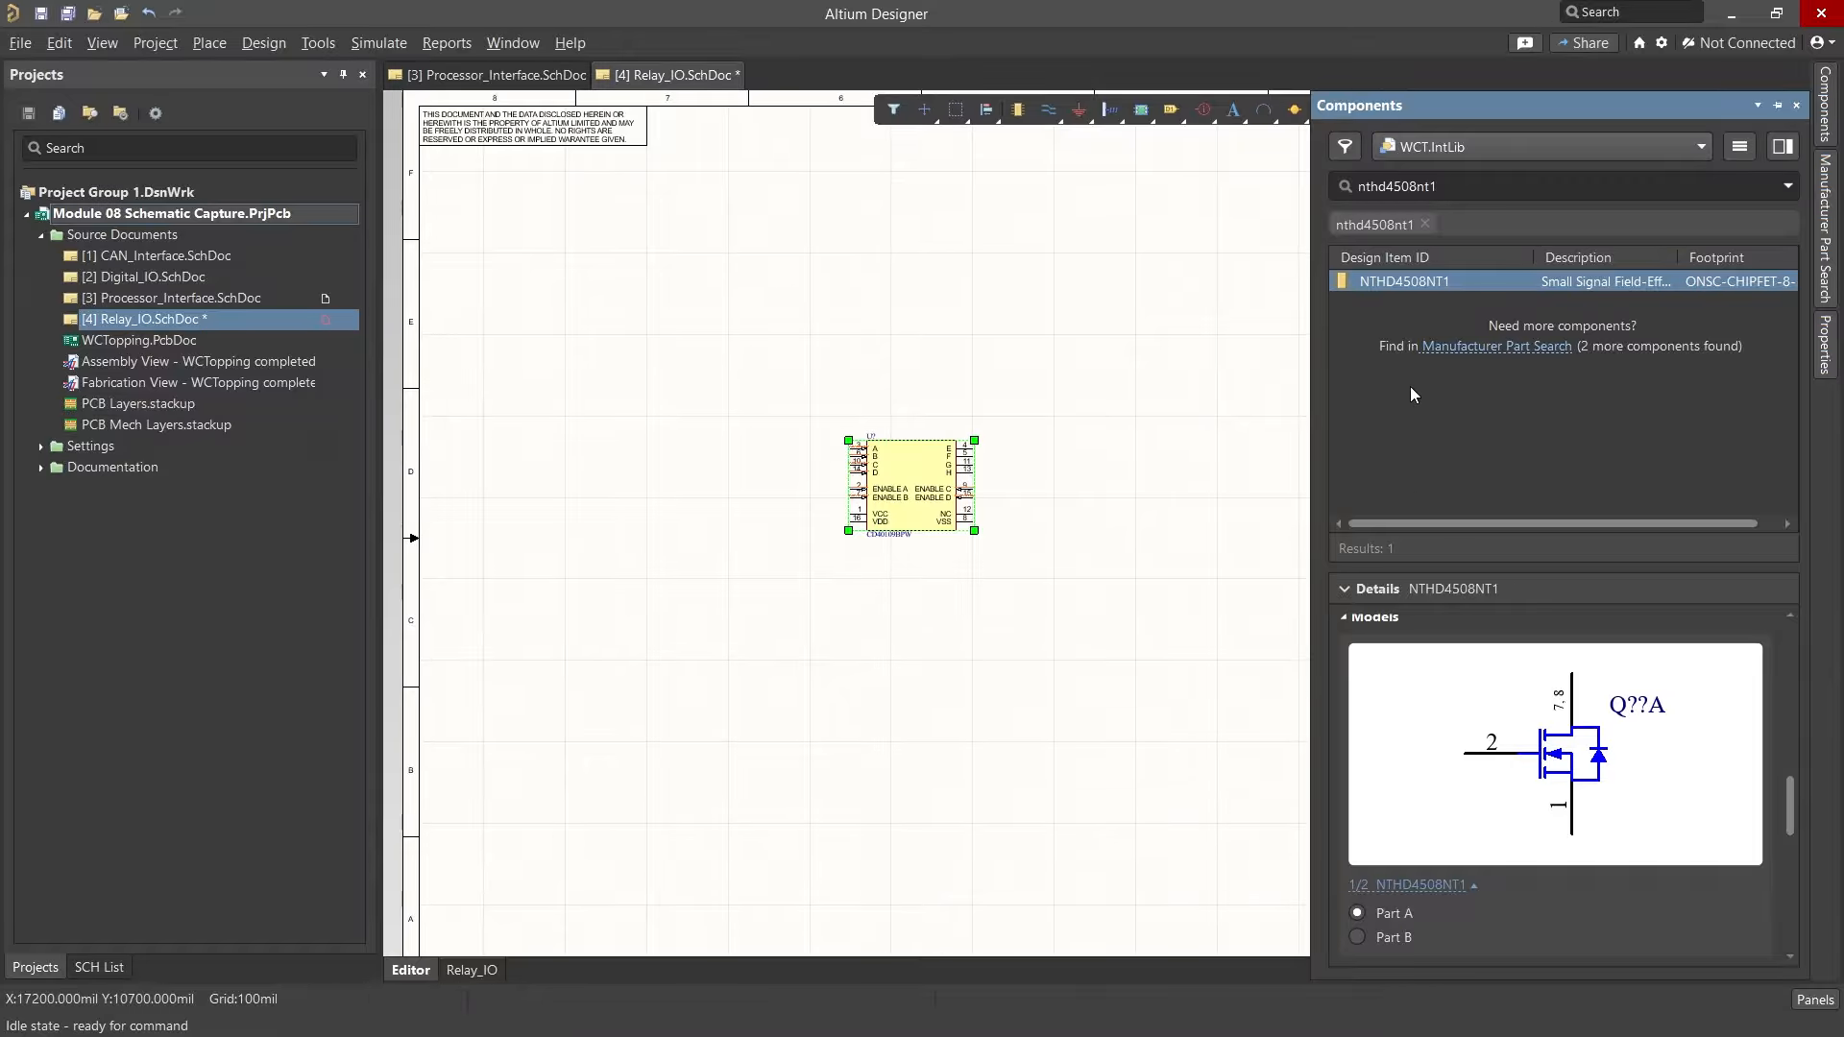
{"action": "right_click", "coordinate": [1416, 282]}
{"action": "left_click", "coordinate": [1448, 298]}
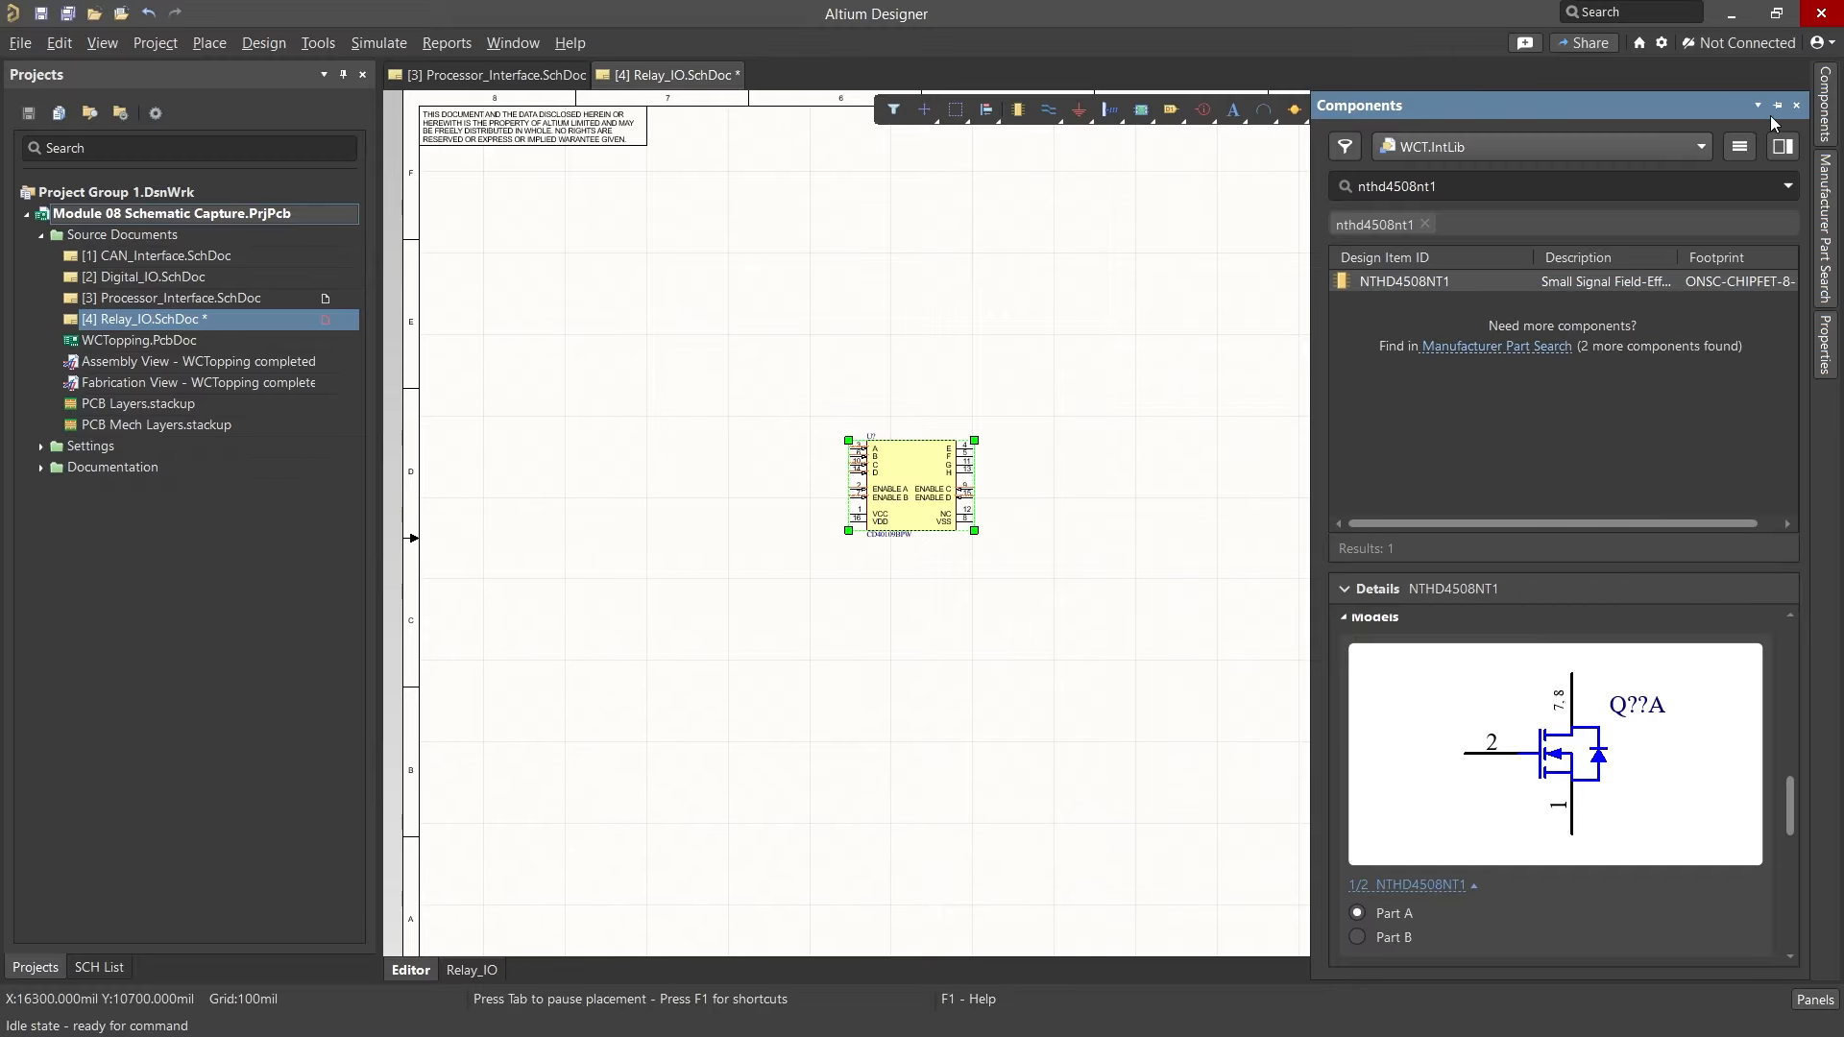
{"action": "scroll", "coordinate": [1128, 430], "scroll_direction": "up", "scroll_amount": 1, "text": "ctrl"}
{"action": "scroll", "coordinate": [1128, 429], "scroll_direction": "up", "scroll_amount": 2, "text": "ctrl"}
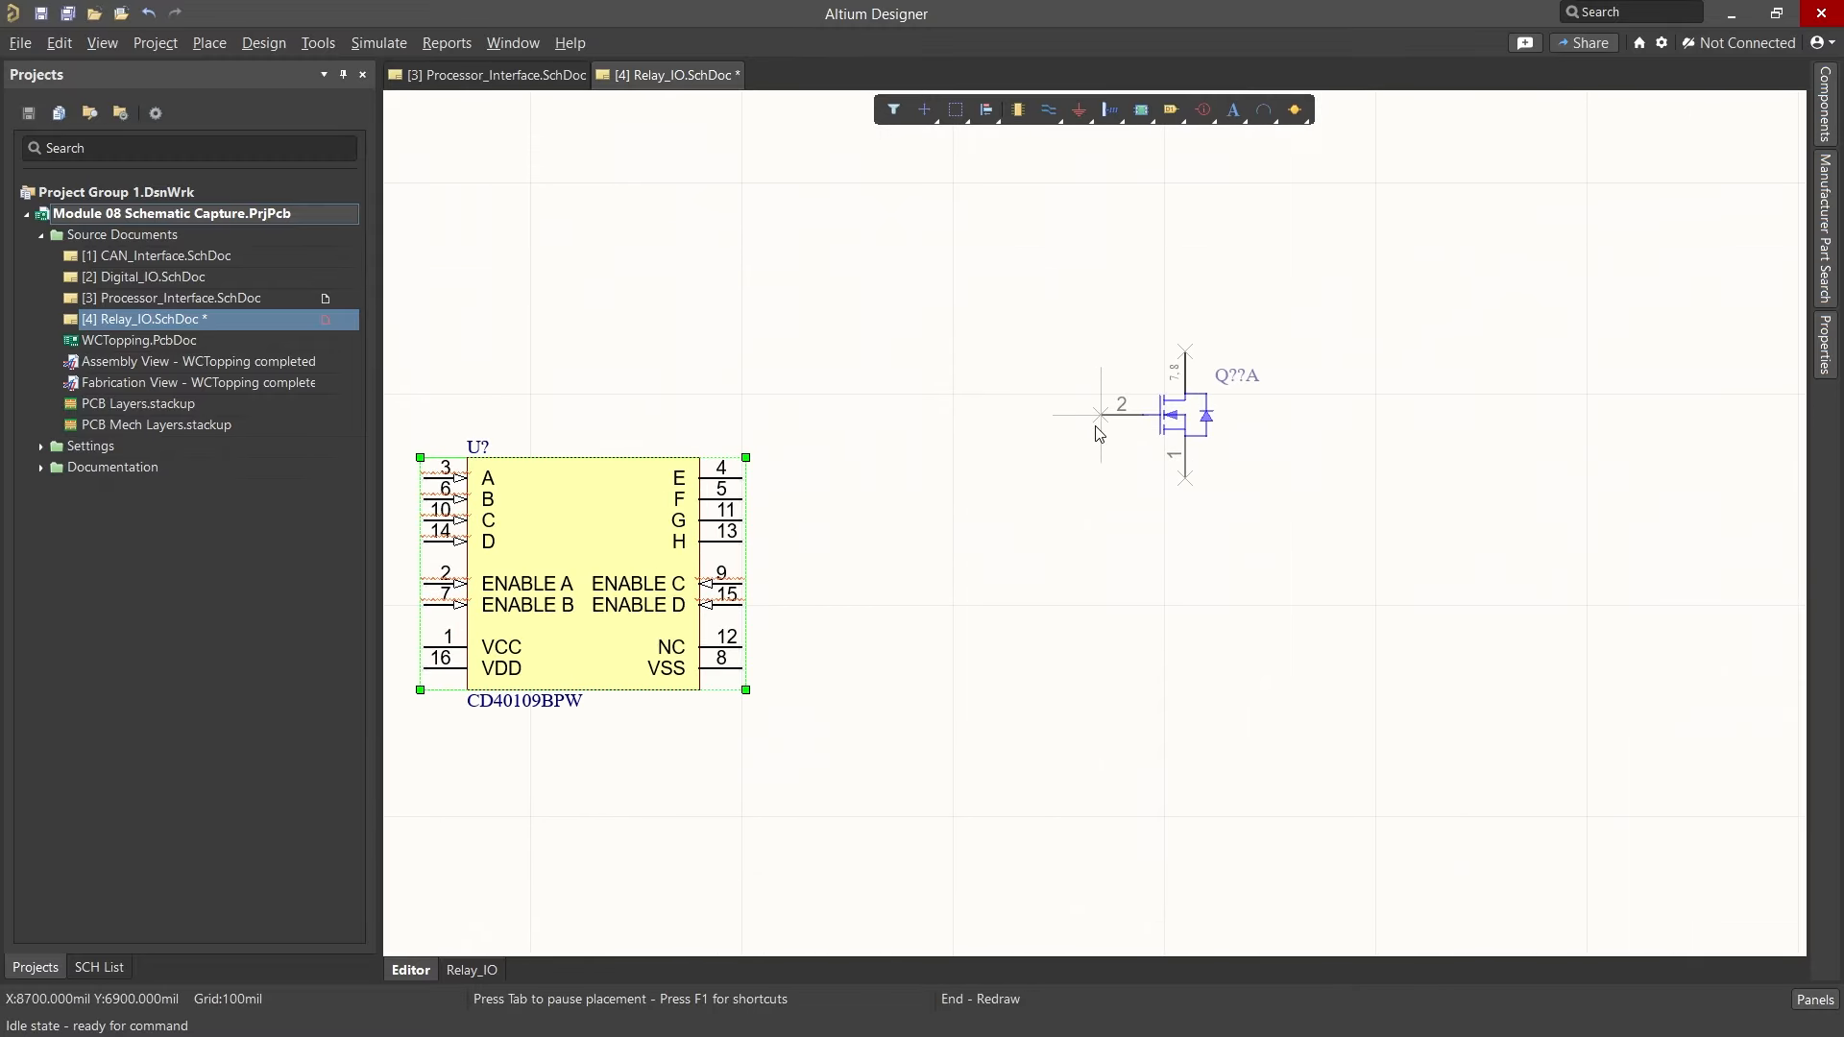
{"action": "key", "text": "Tab"}
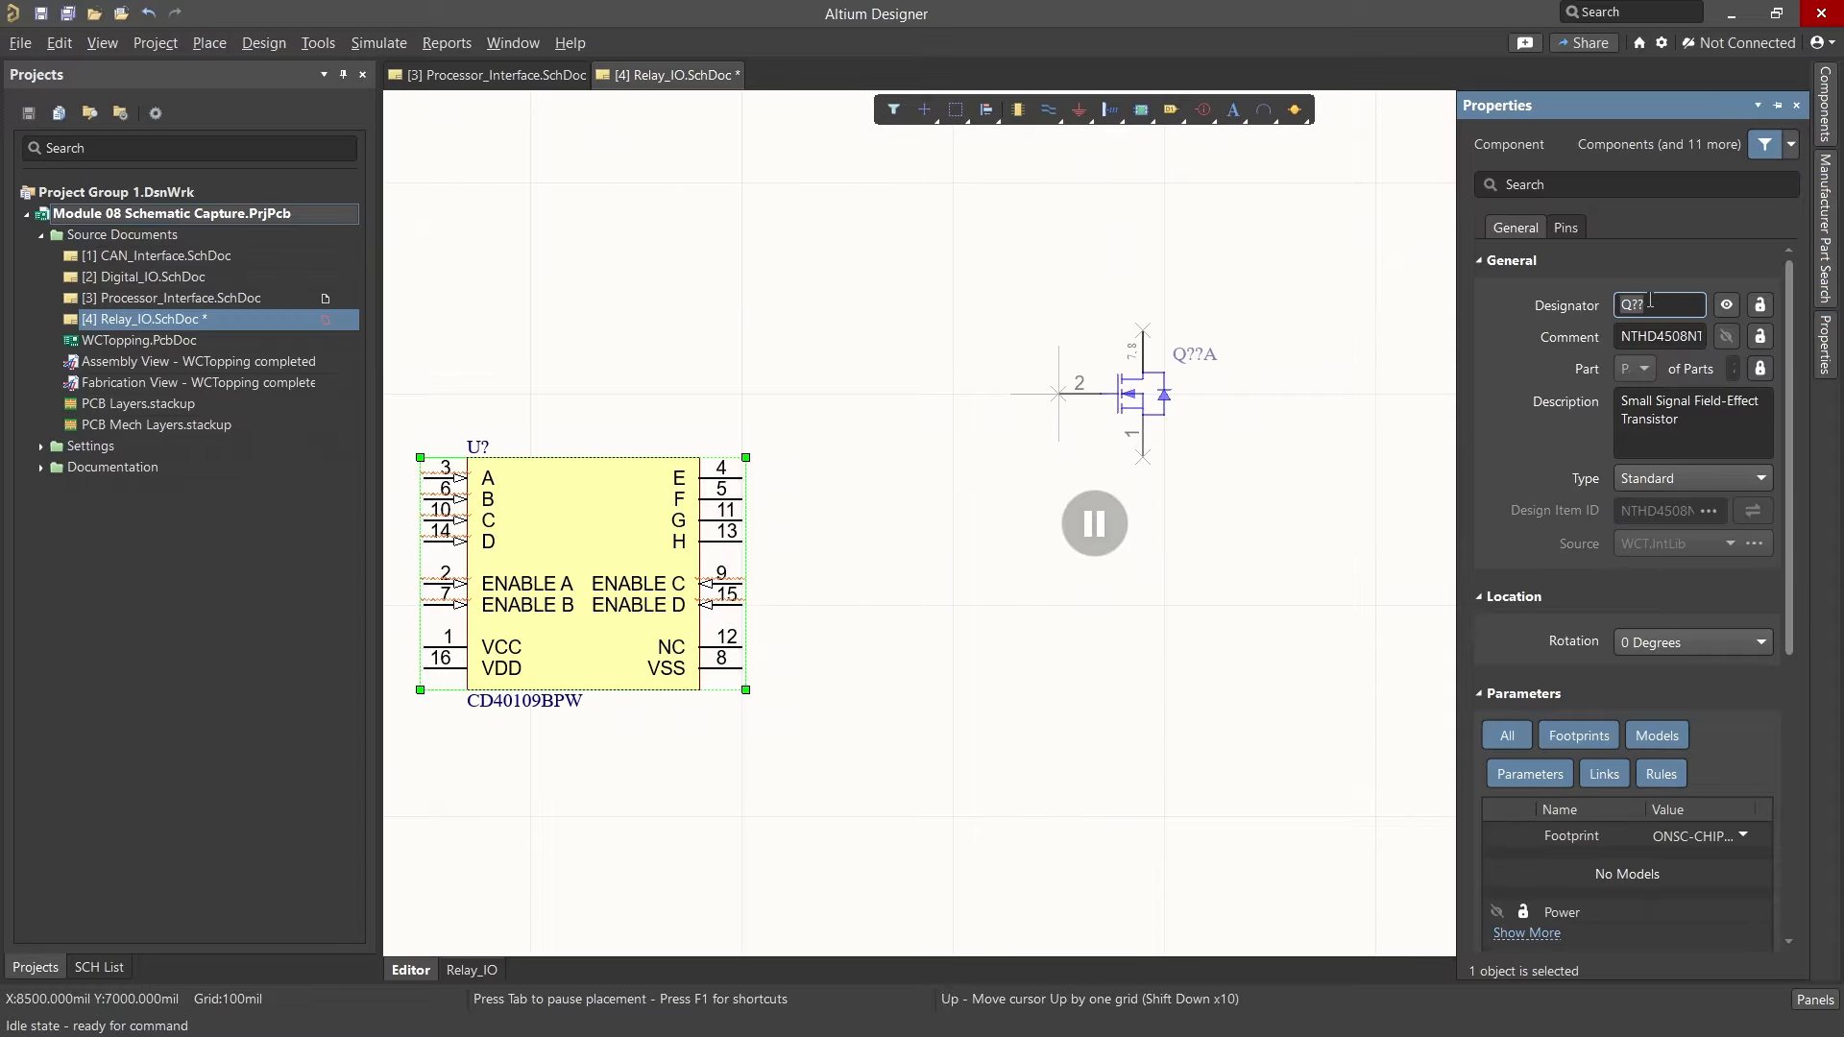
{"action": "left_click", "coordinate": [1649, 300]}
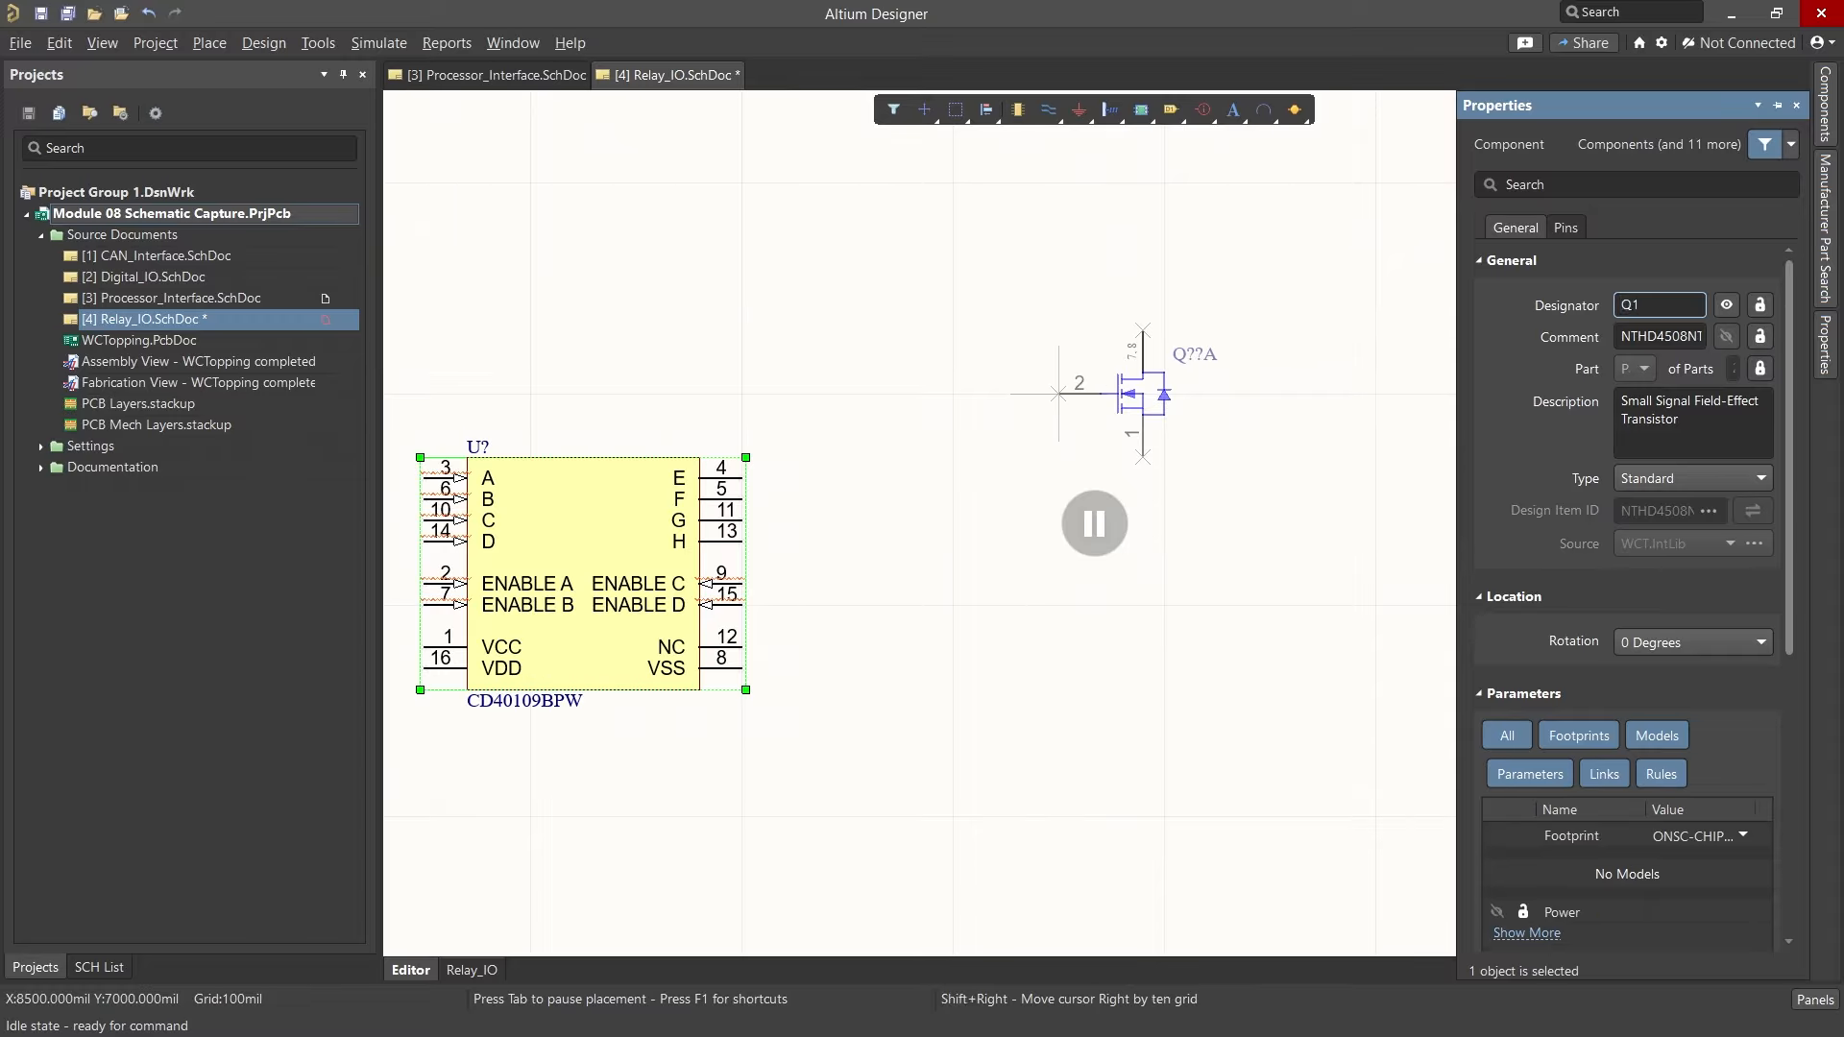
{"action": "key", "text": "Return"}
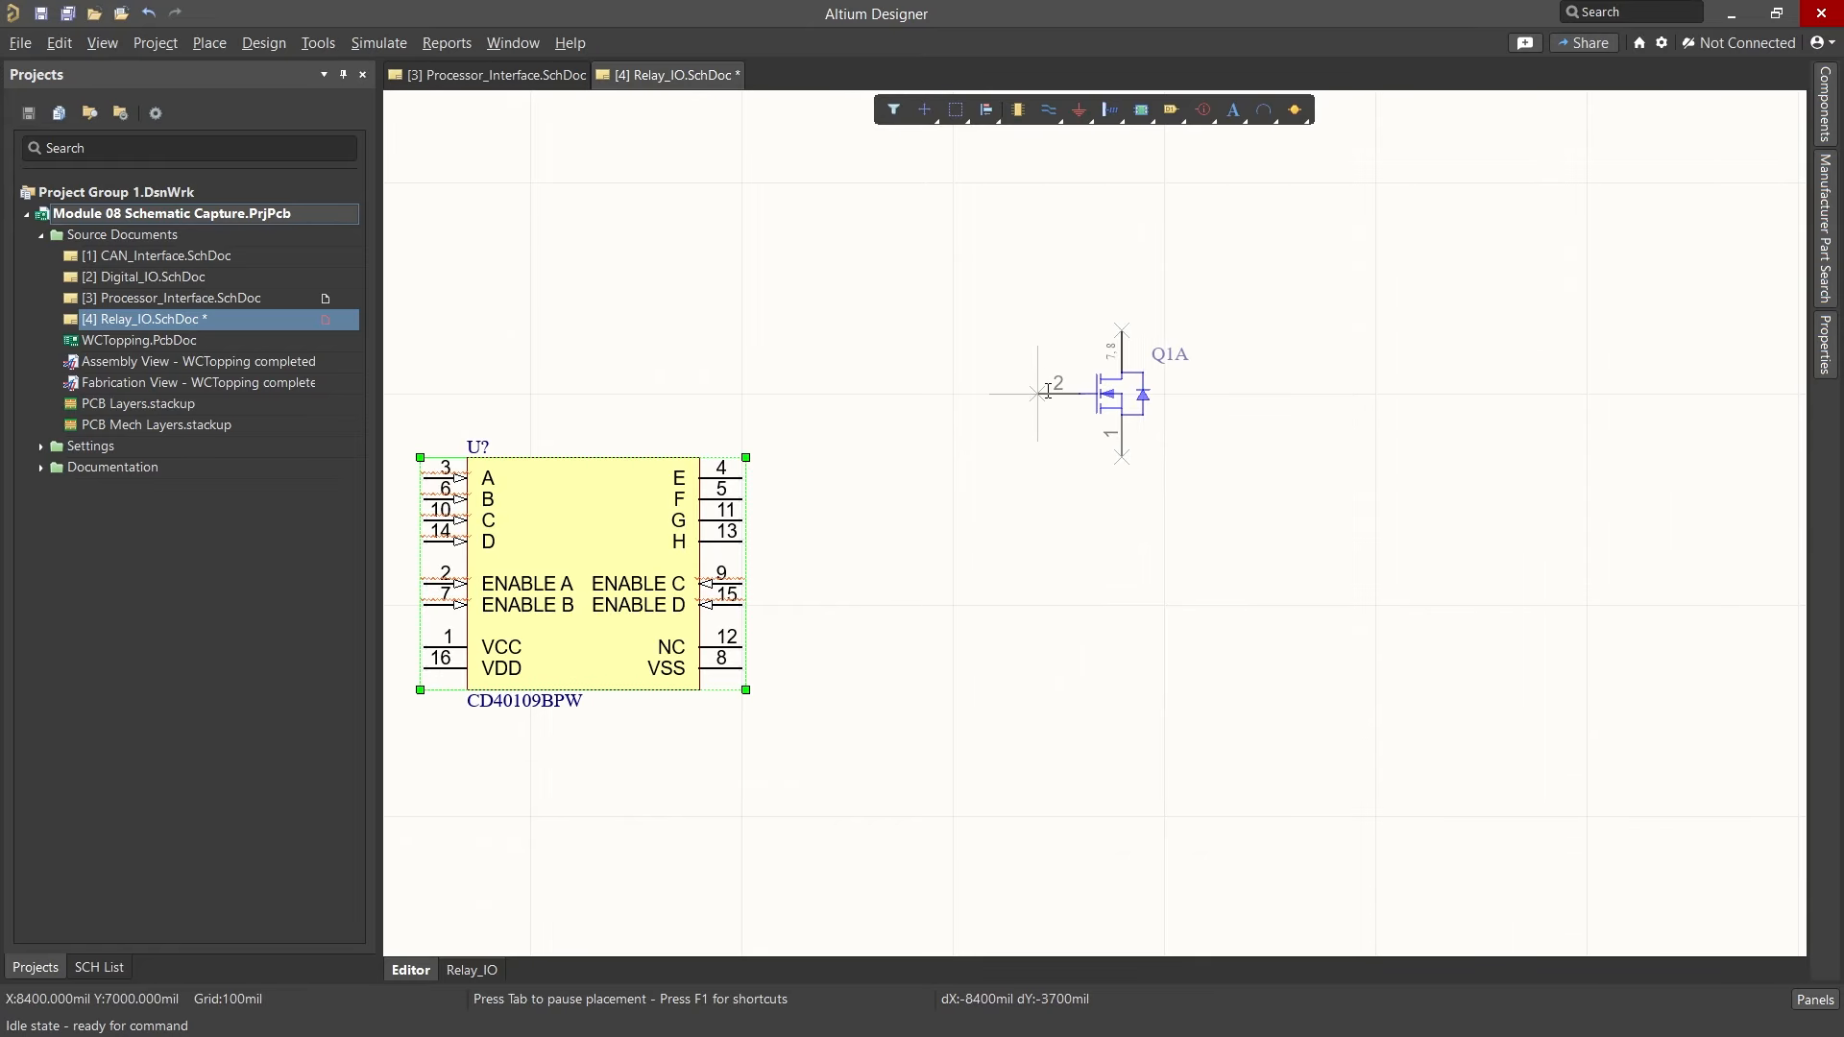
Step: Place parts Q1A and Q1B stacked vertically to the right of the CD40109BPW
{"action": "scroll", "coordinate": [1029, 384], "scroll_direction": "up", "scroll_amount": 2, "text": "ctrl"}
{"action": "left_click", "coordinate": [949, 357]}
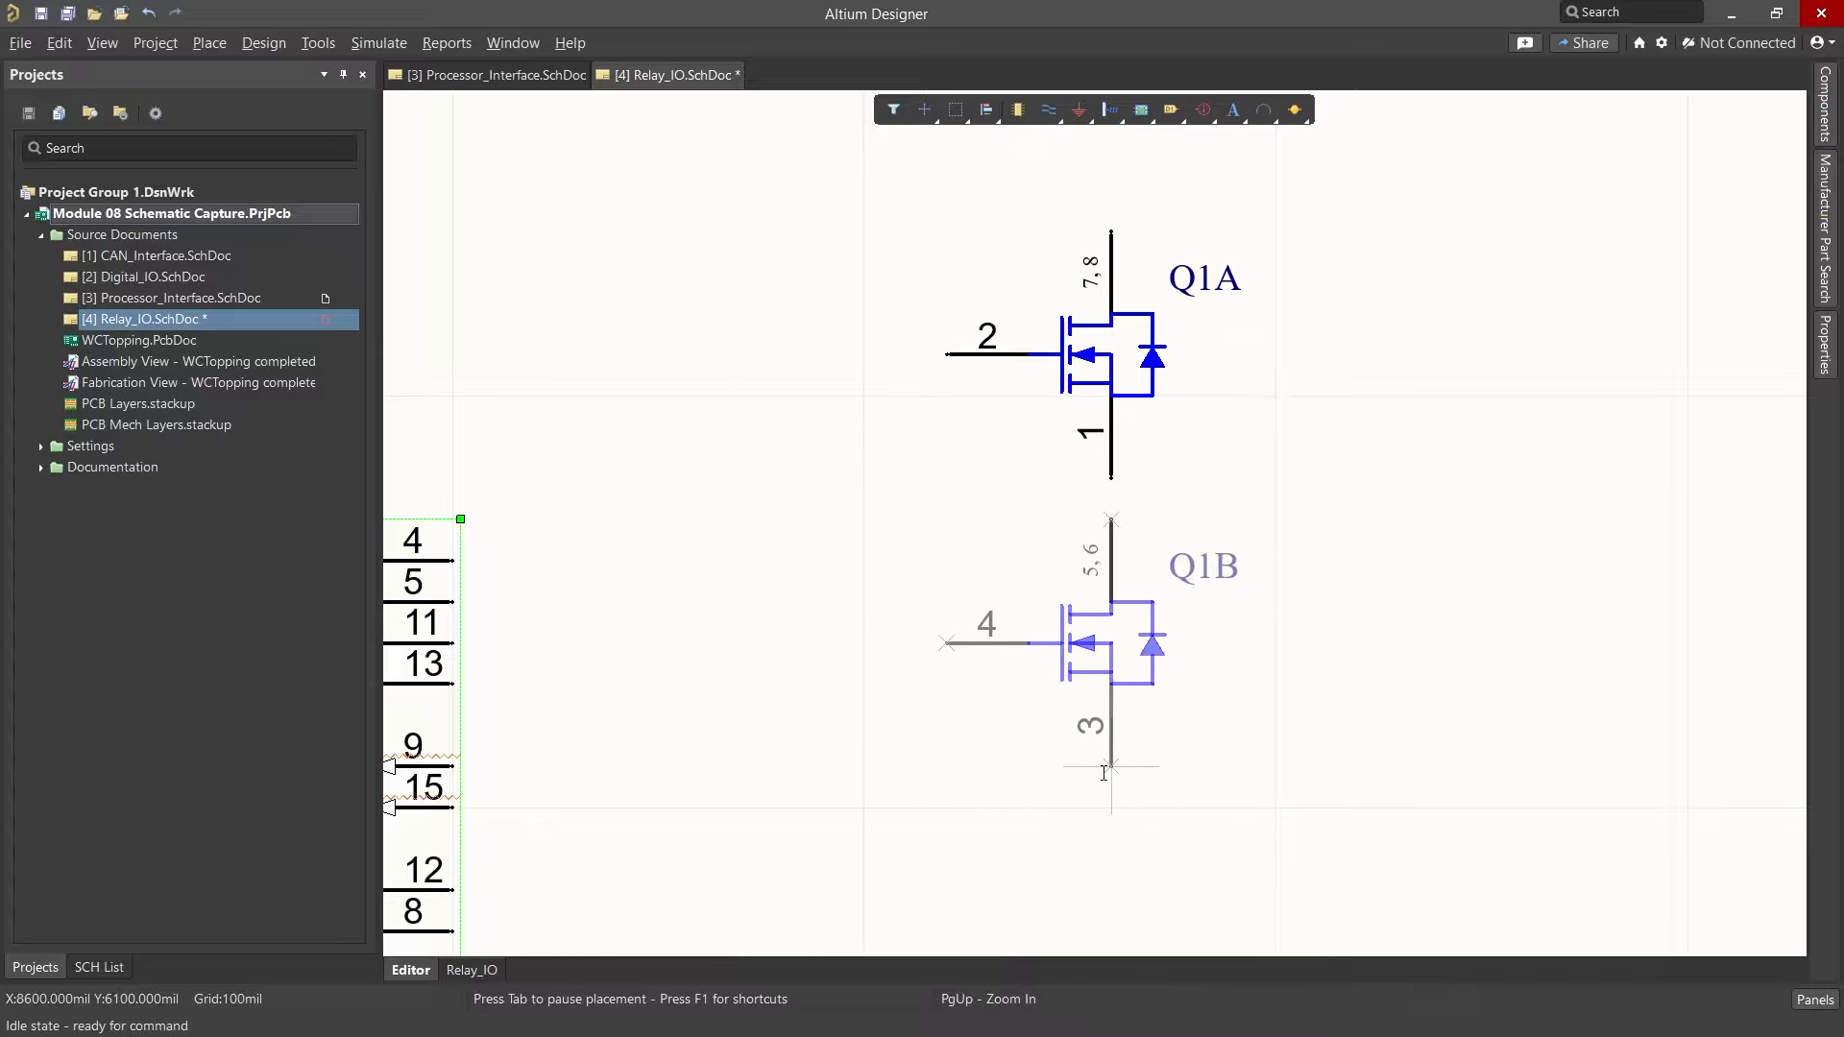
{"action": "key", "text": "End"}
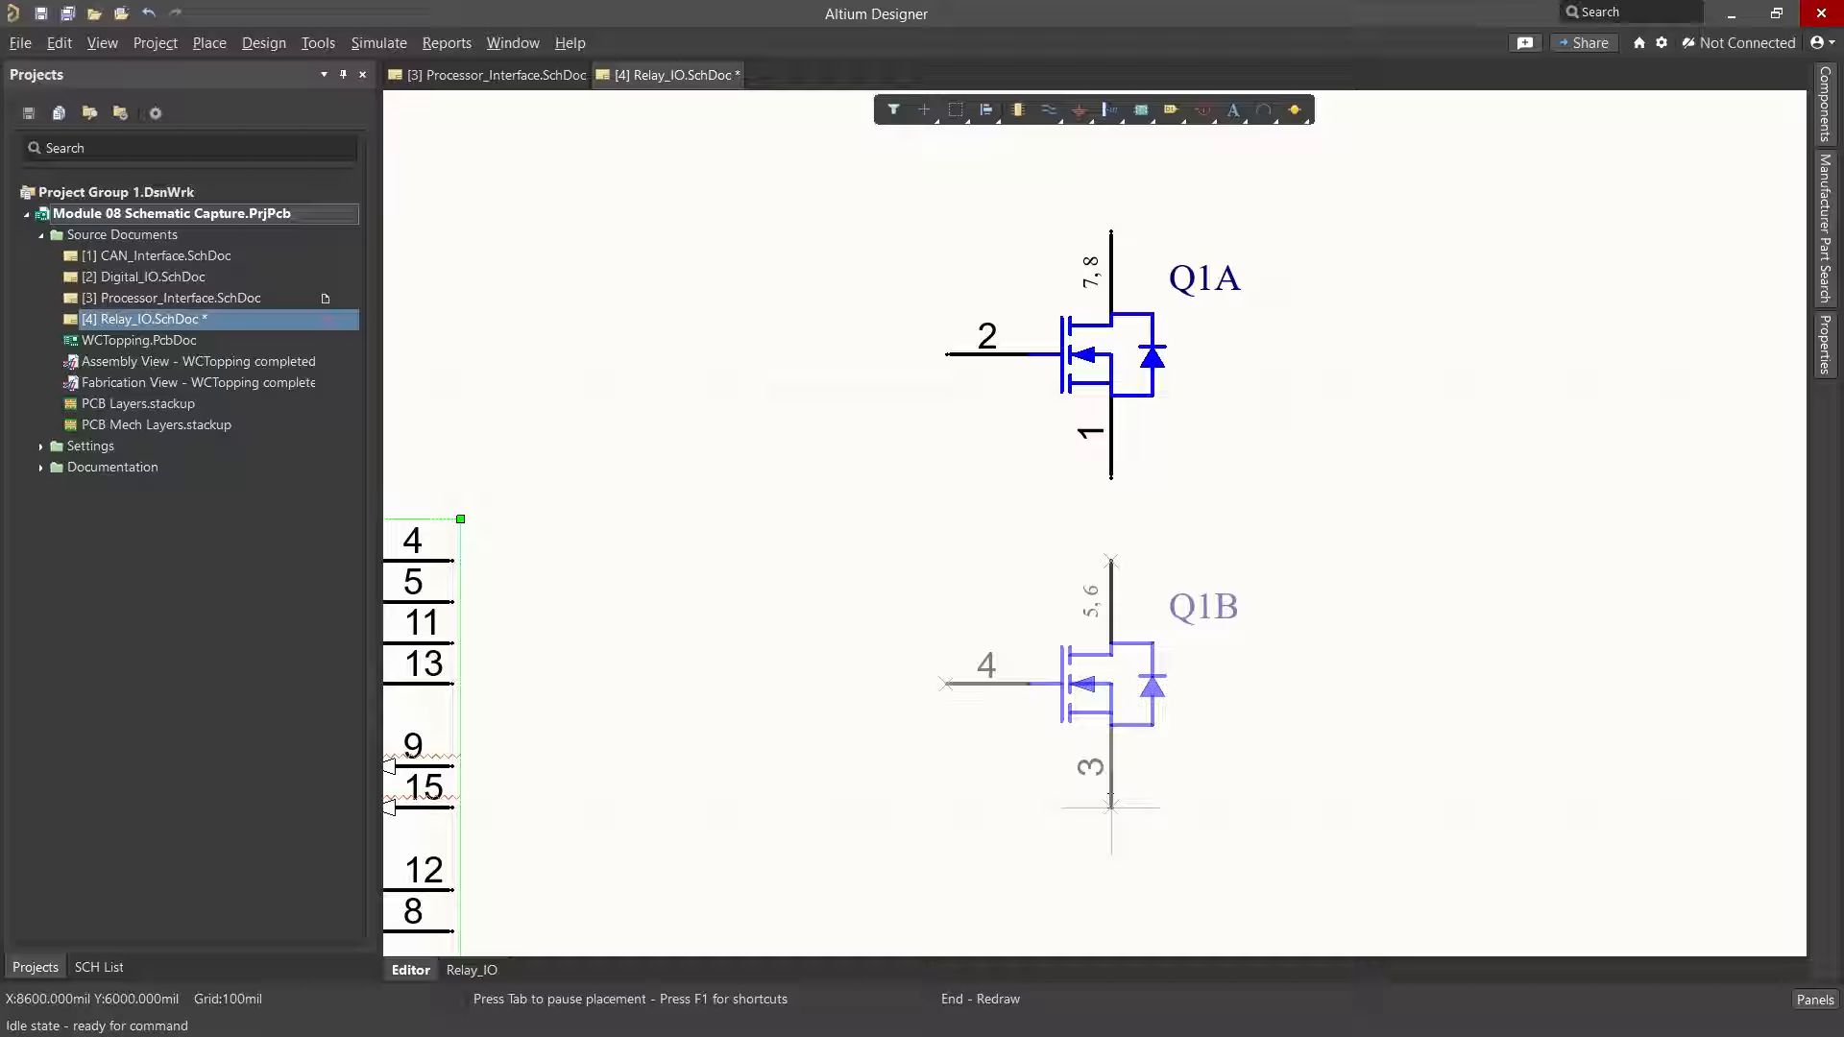
{"action": "key", "text": "Home"}
{"action": "left_click", "coordinate": [1111, 807]}
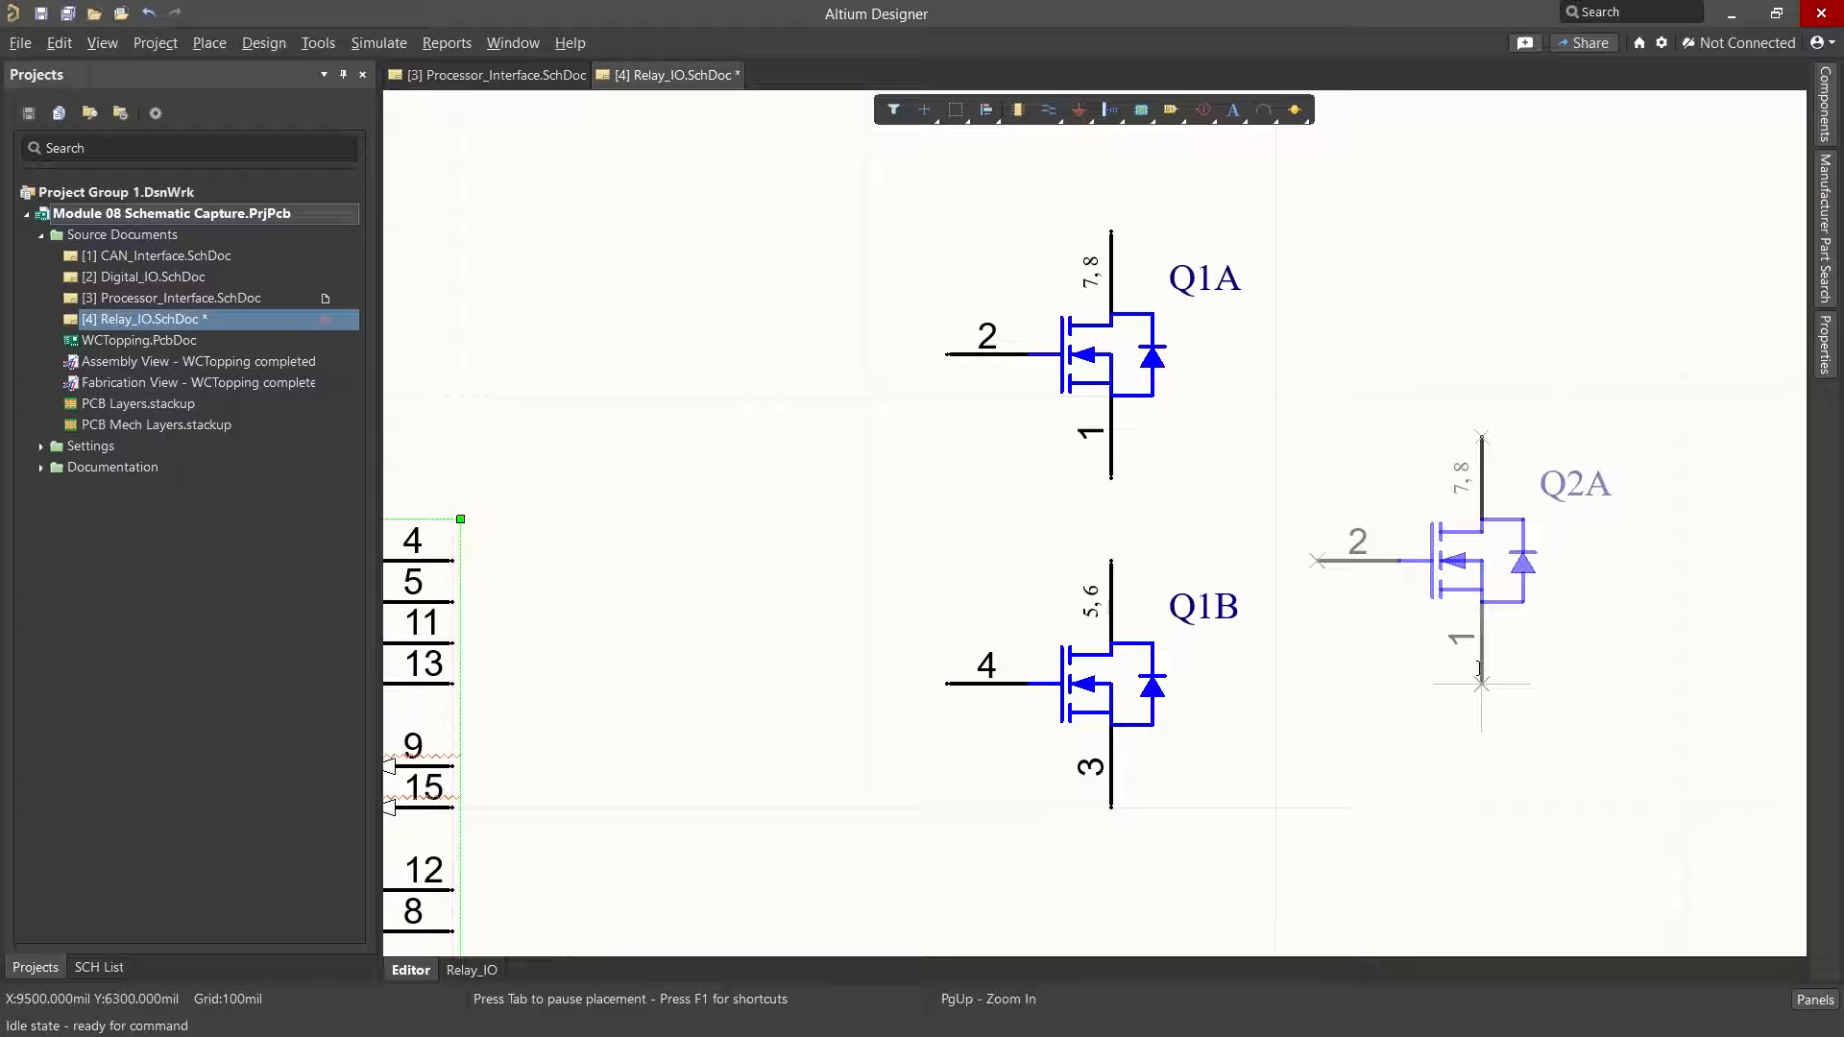
{"action": "key", "text": "End"}
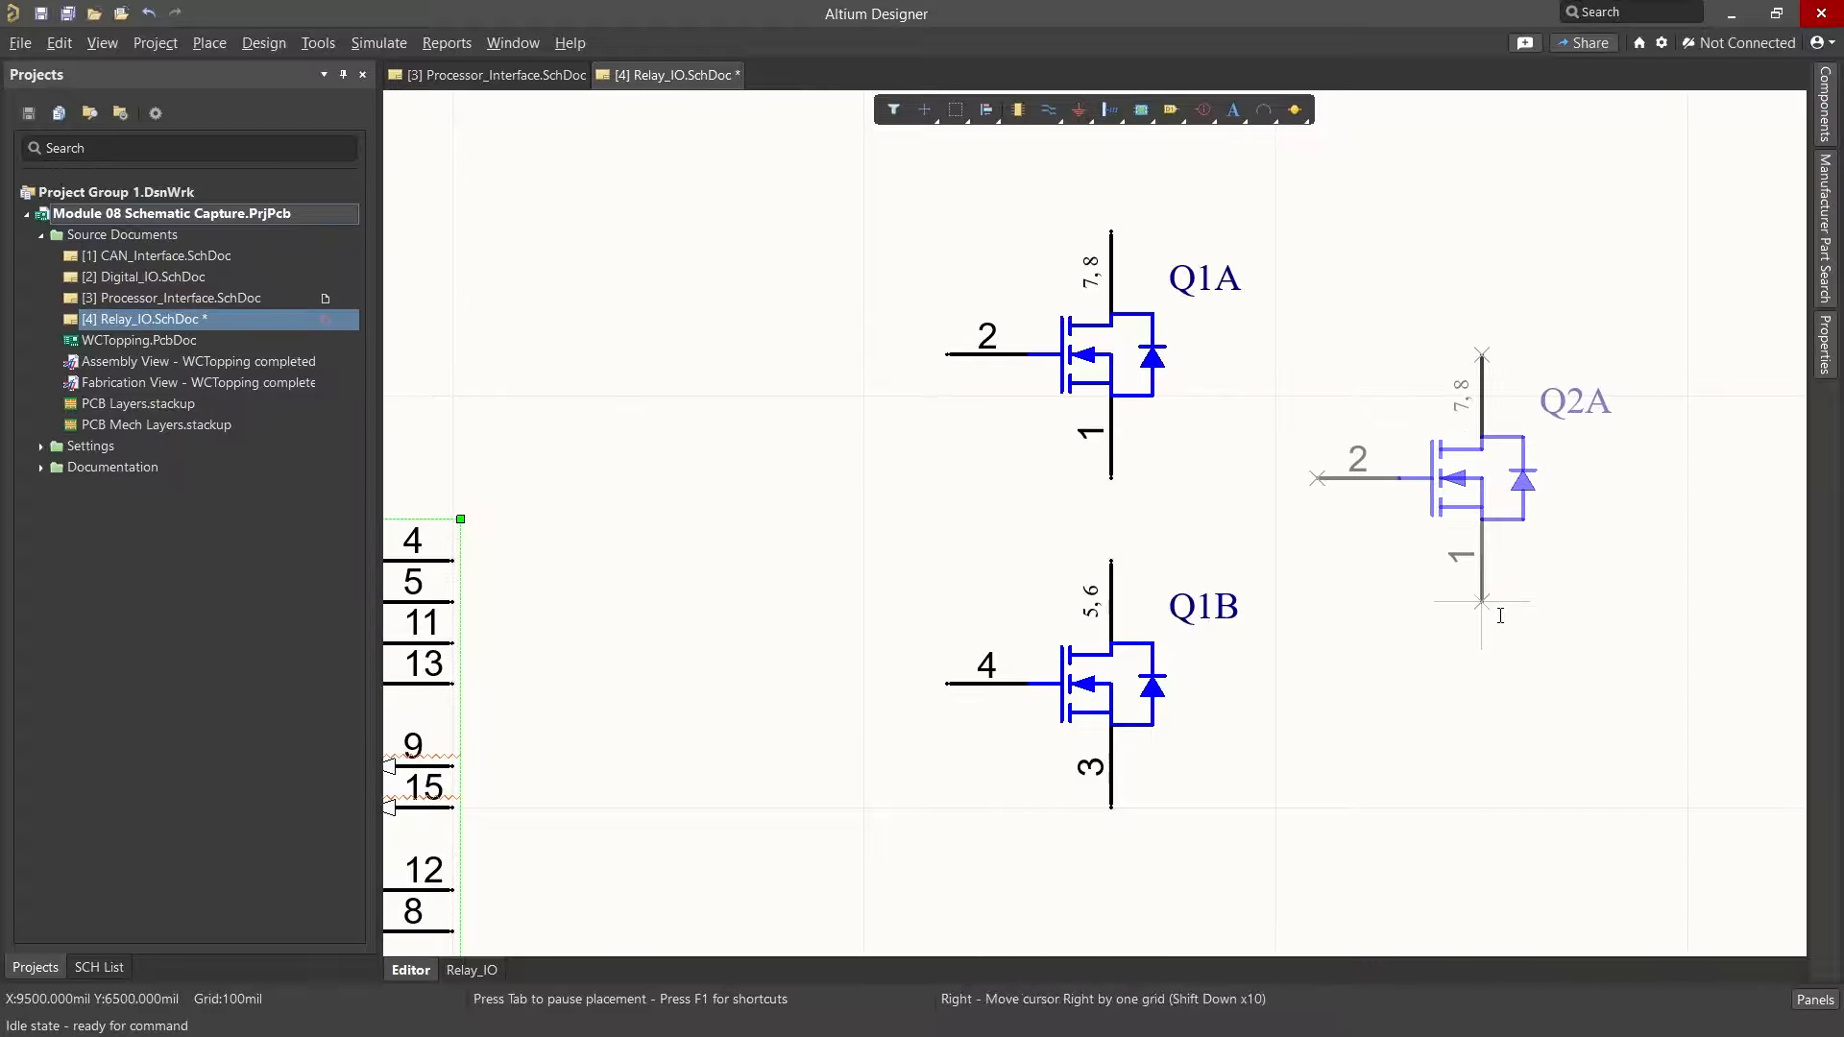
{"action": "key", "text": "Escape"}
{"action": "left_click", "coordinate": [1463, 619]}
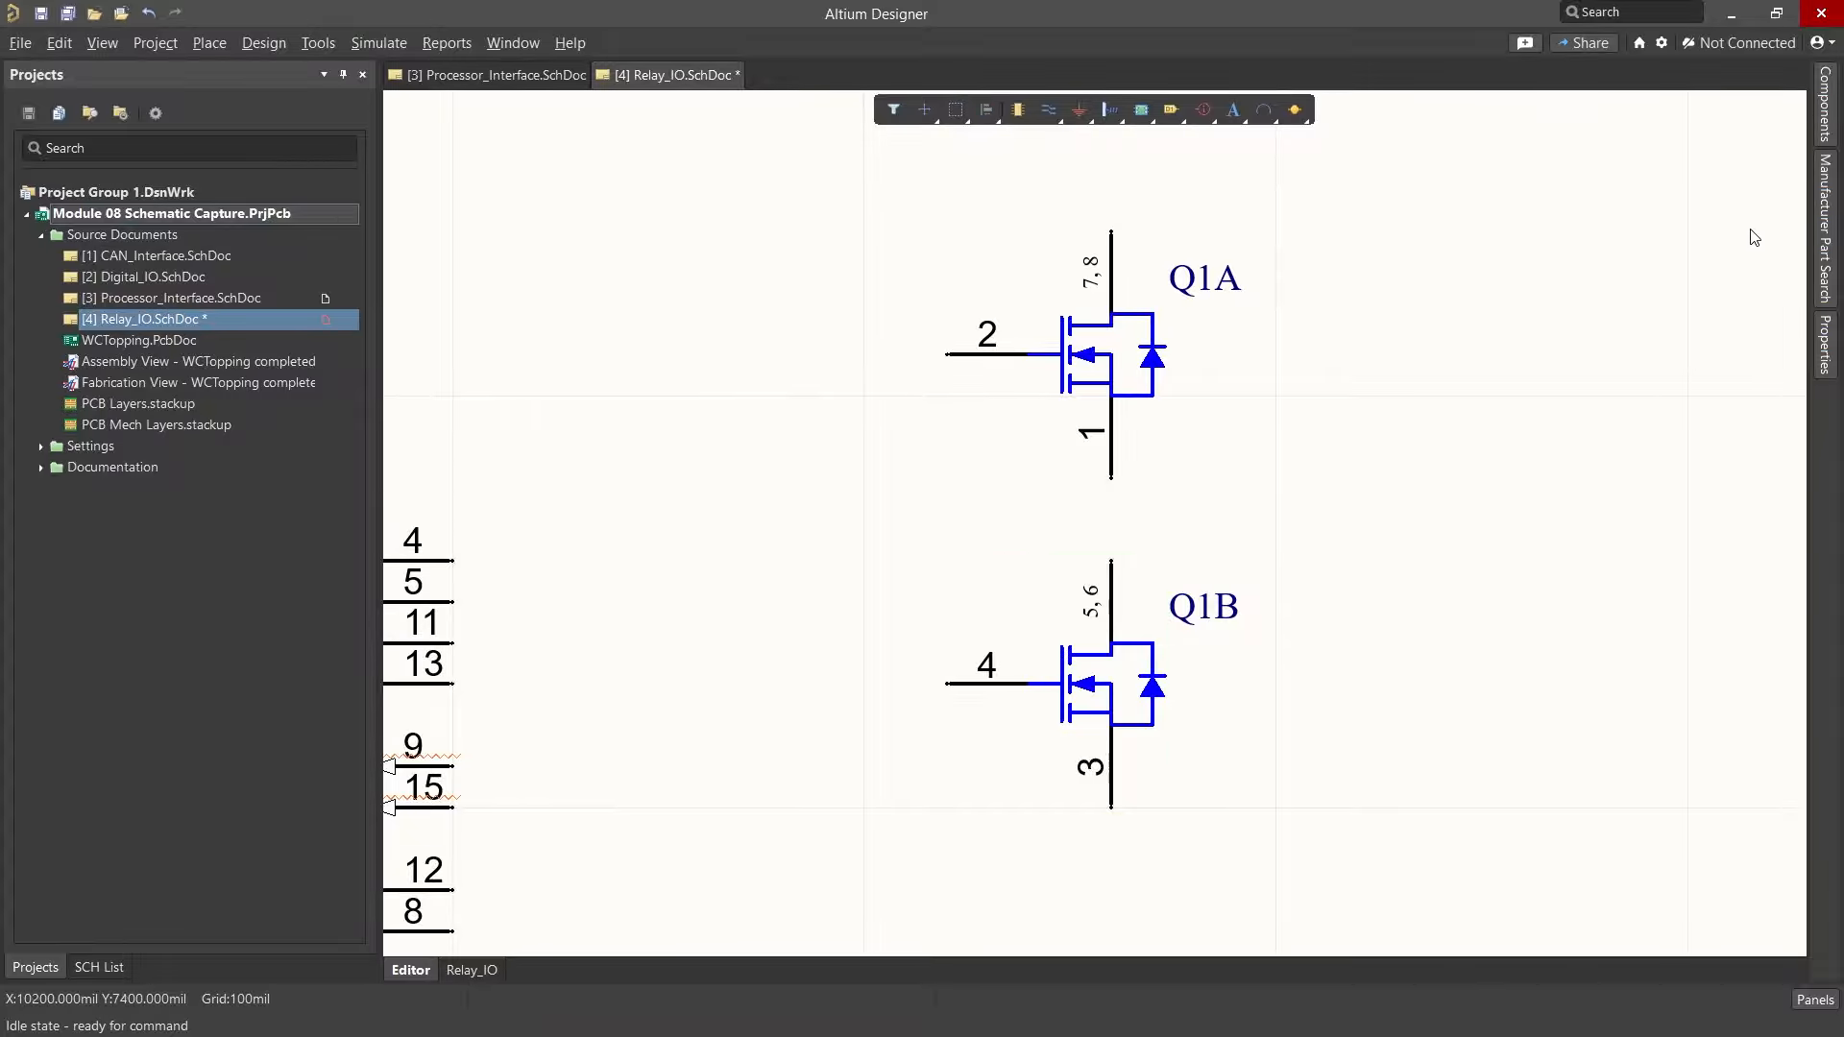
Step: Search the library for res1k and place two vertical Res1K0805 resistors to the right of Q1A and Q1B
{"action": "left_click", "coordinate": [1825, 122]}
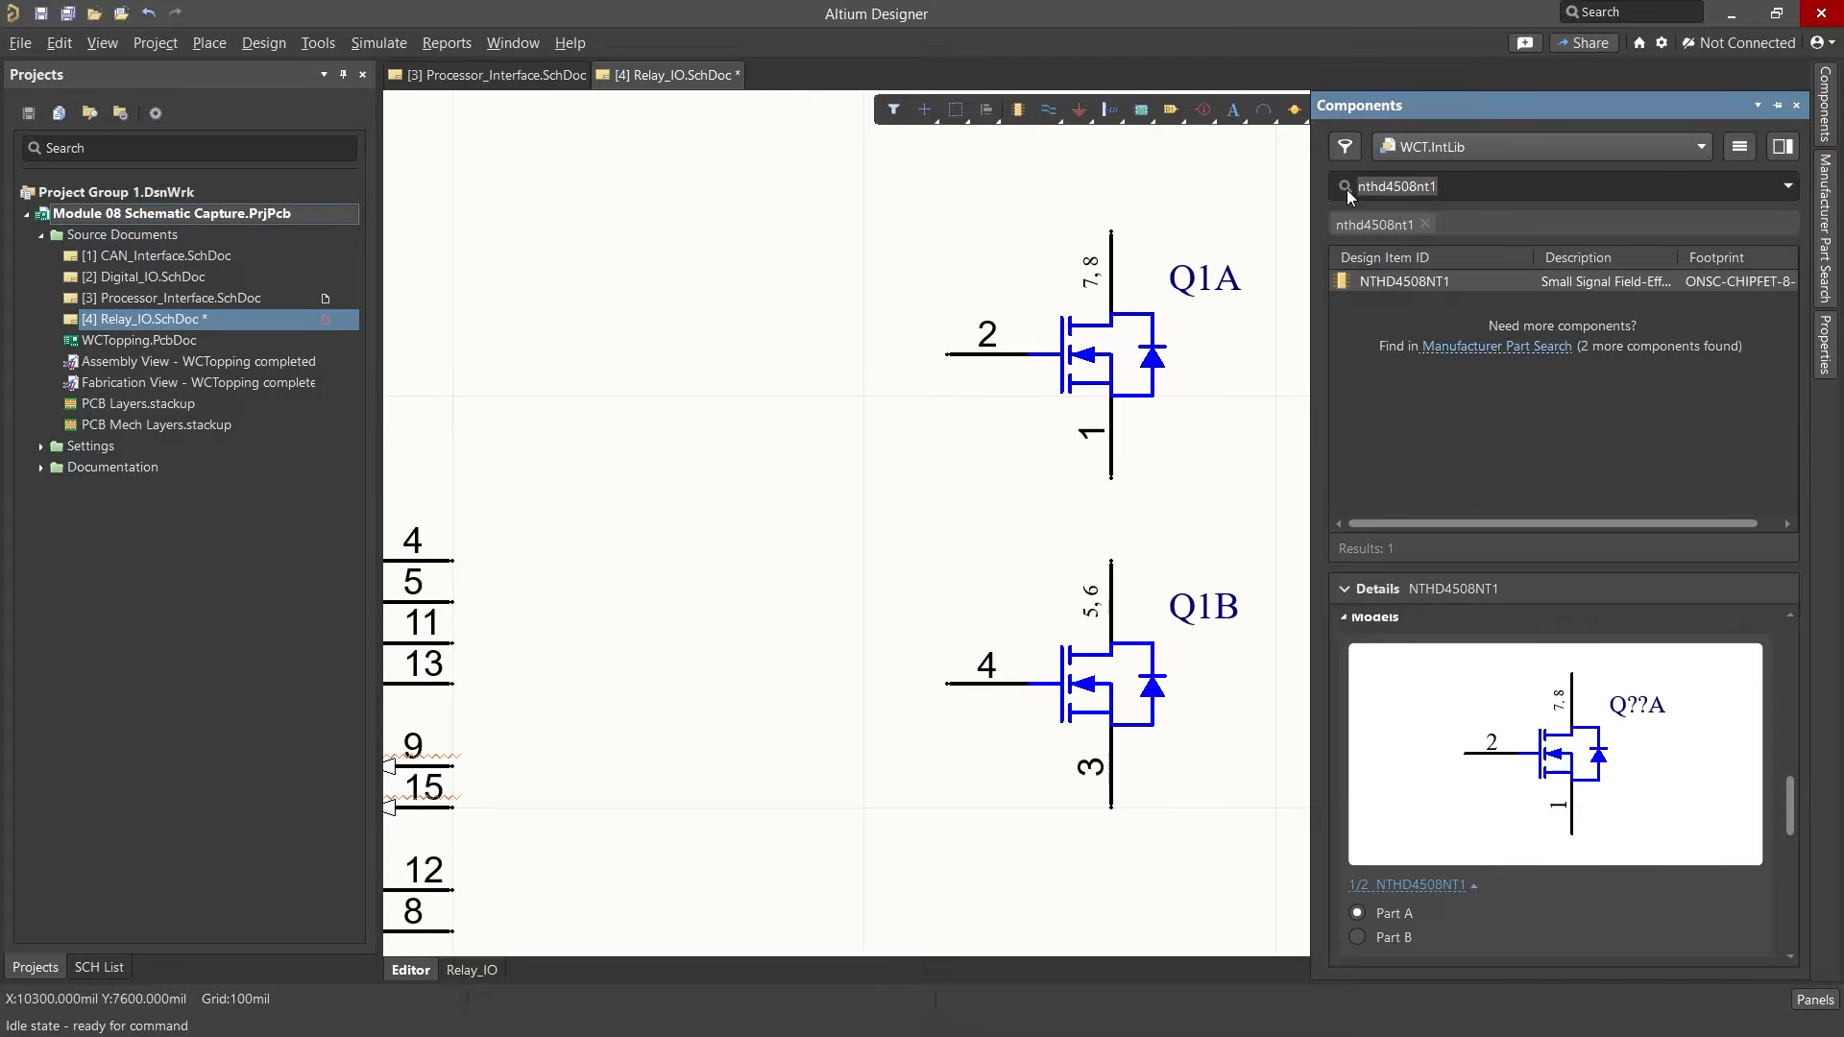
{"action": "type", "text": "res1k"}
{"action": "right_click", "coordinate": [1380, 280]}
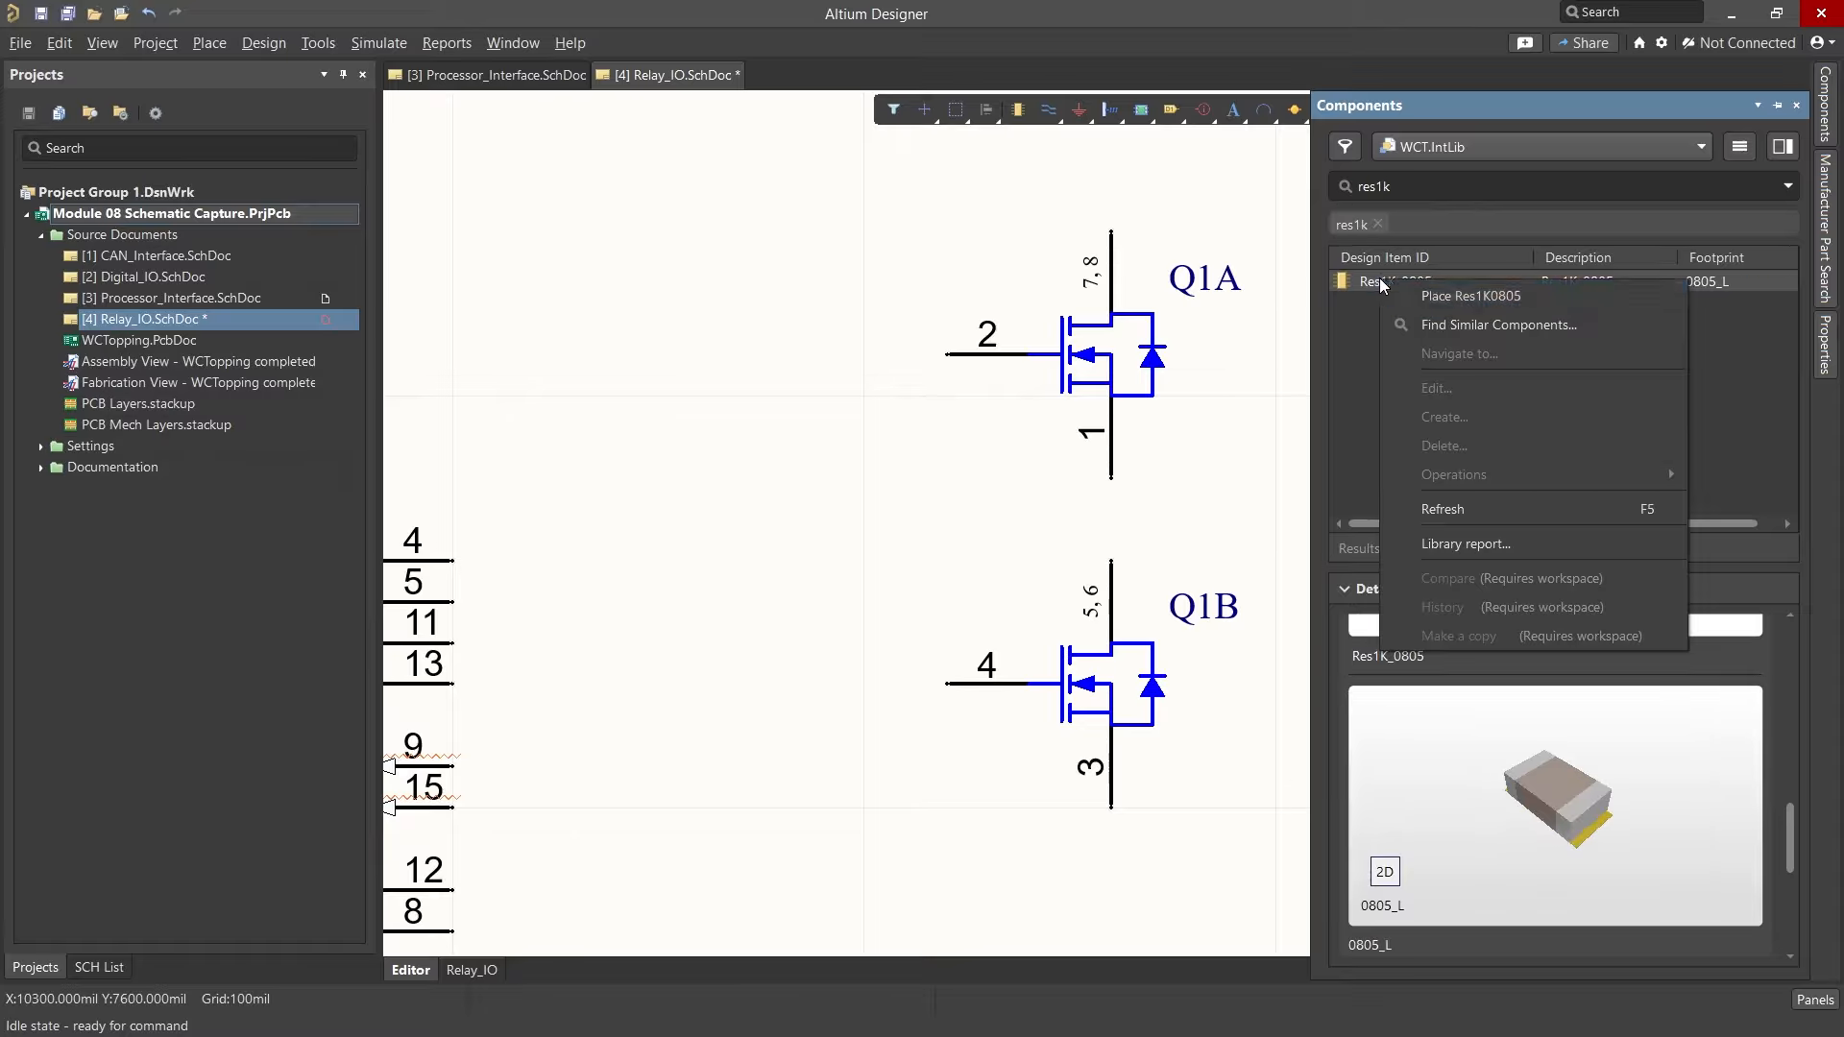
{"action": "left_click", "coordinate": [1431, 297]}
{"action": "scroll", "coordinate": [1033, 433], "scroll_direction": "down", "scroll_amount": 3, "text": "ctrl"}
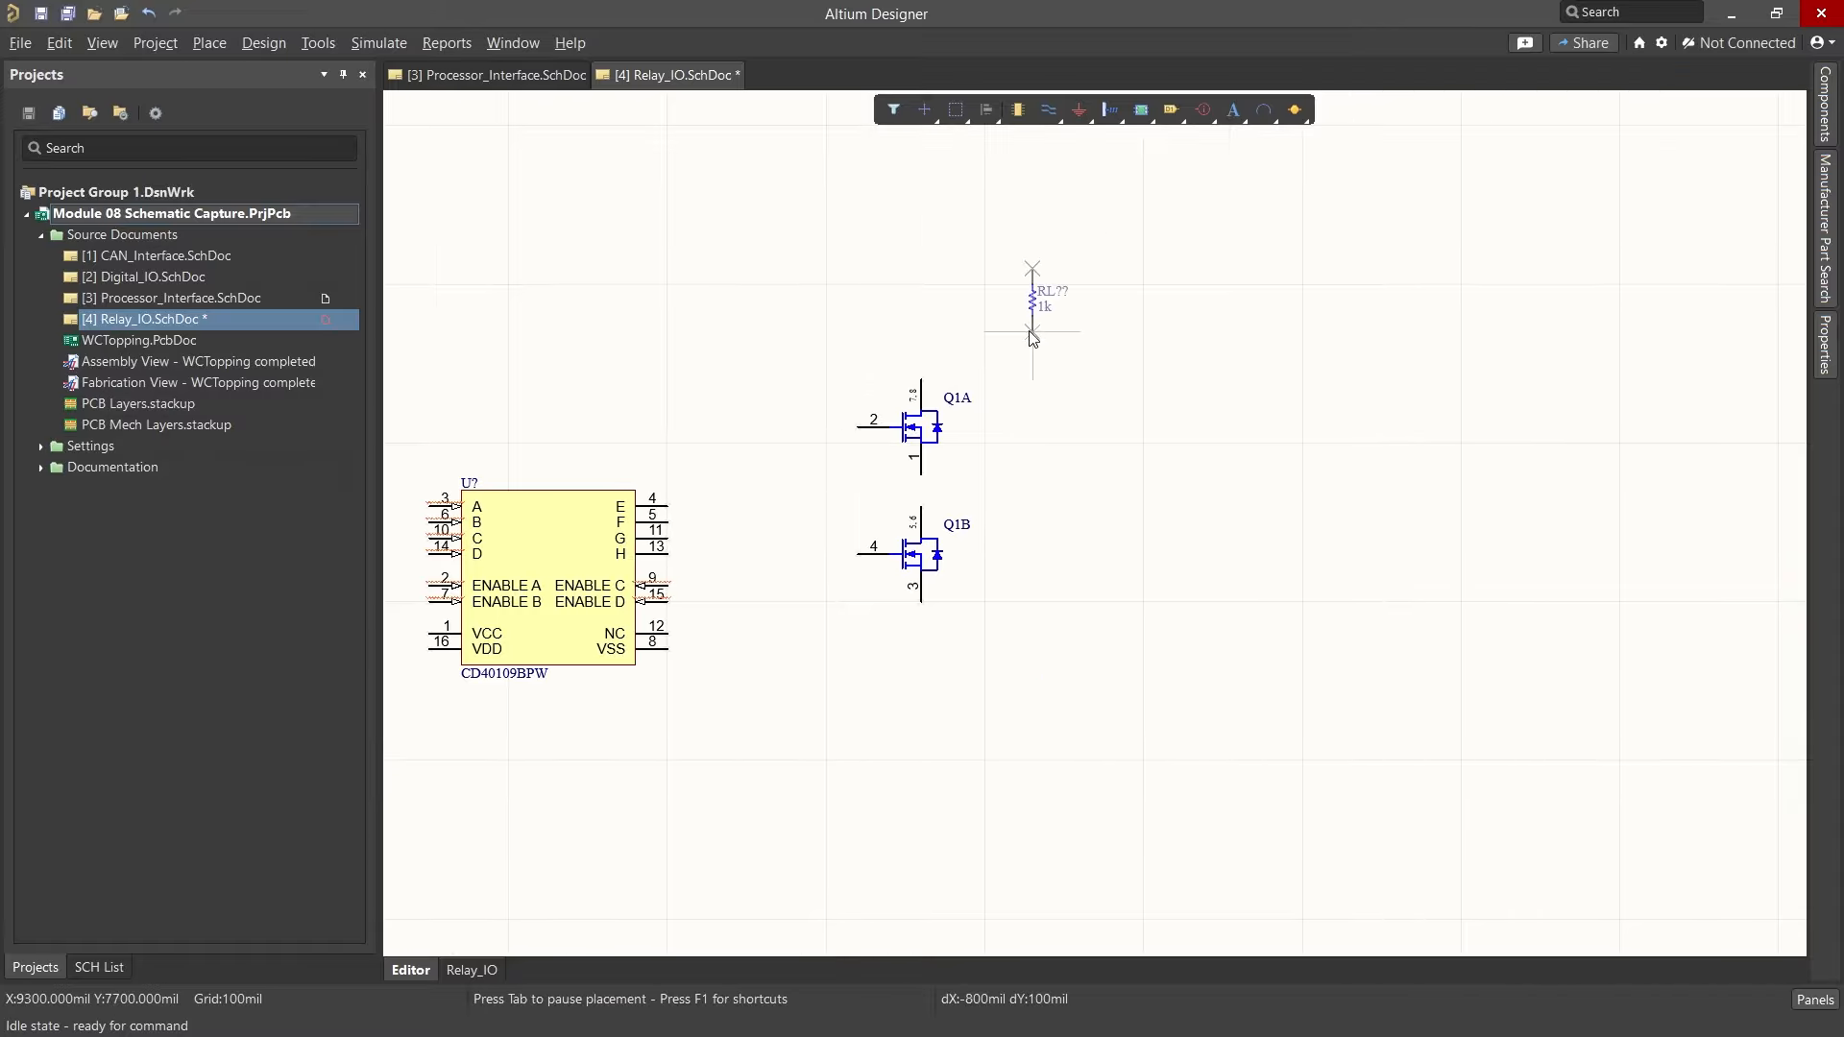
{"action": "left_click", "coordinate": [1032, 271]}
{"action": "left_click", "coordinate": [1027, 491]}
{"action": "right_click", "coordinate": [1033, 459]}
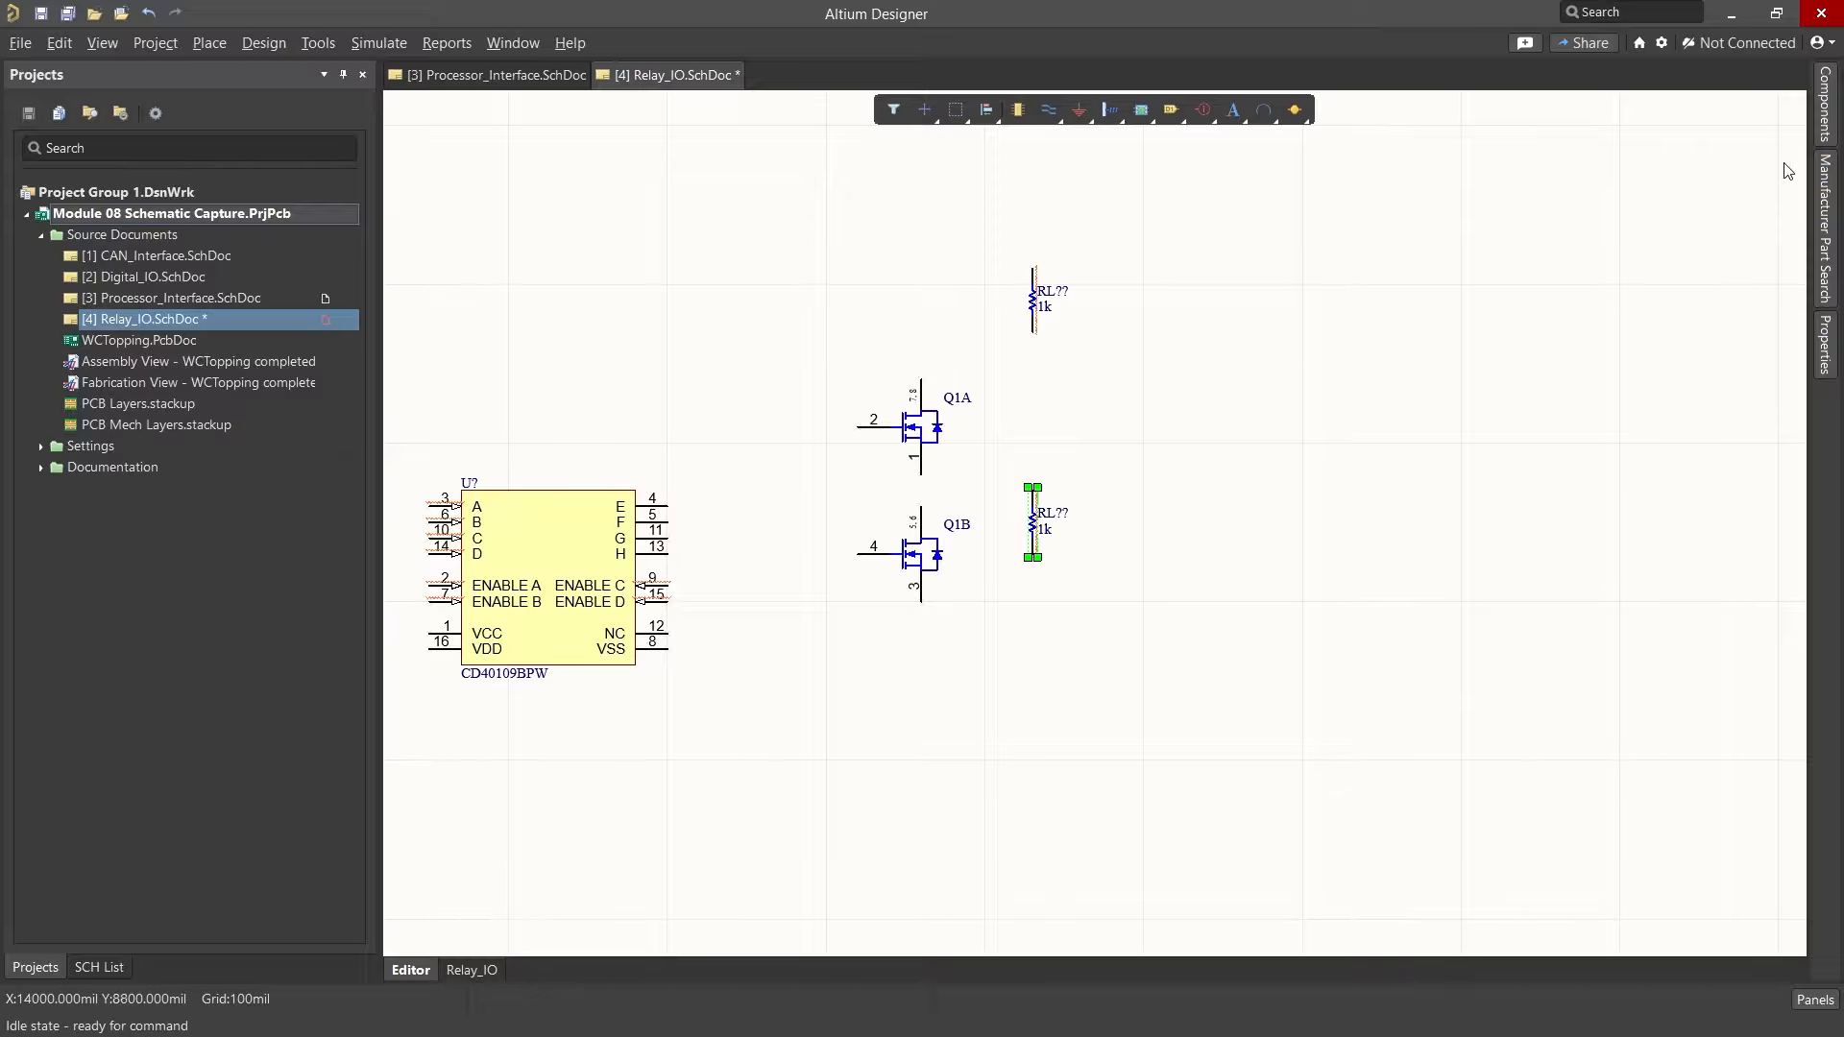
Step: Search the library for led_red and place two rotated LED_Red0603 LEDs to the right of the resistors
{"action": "left_click", "coordinate": [1825, 107]}
{"action": "left_click", "coordinate": [1342, 191]}
{"action": "type", "text": "led_red"}
{"action": "key", "text": "Return"}
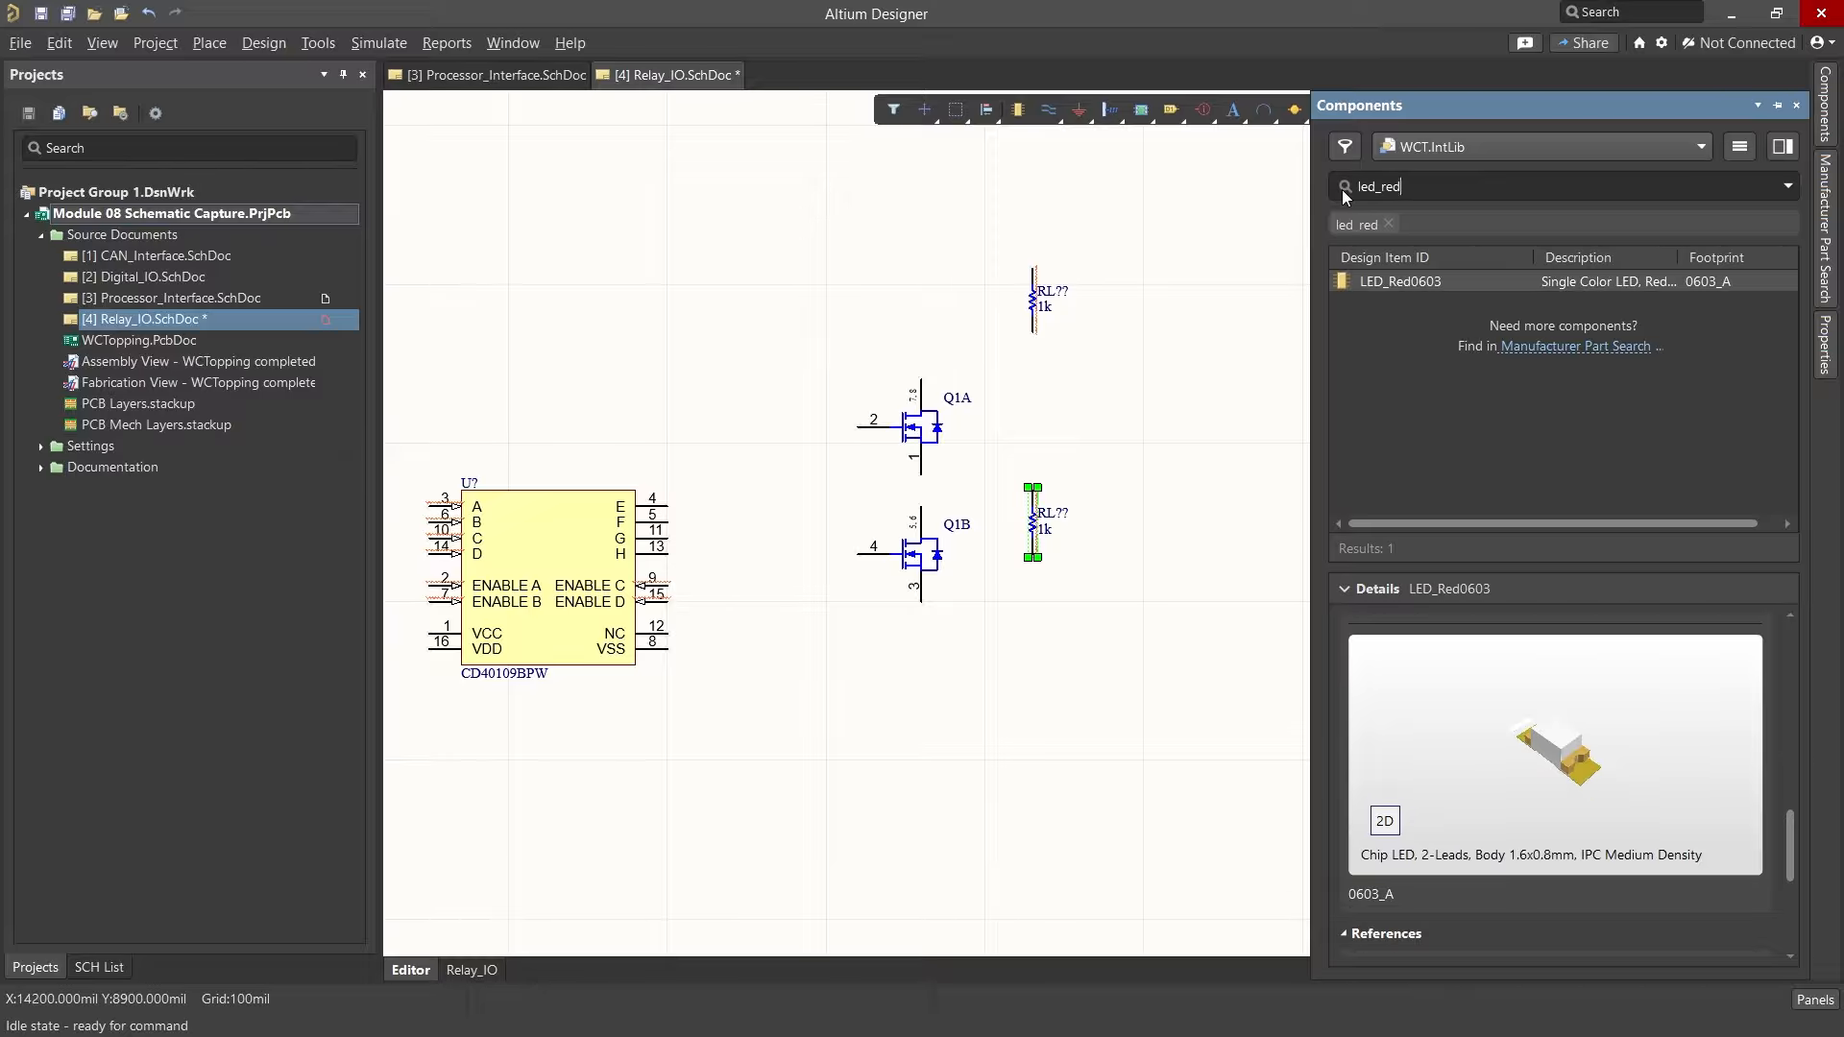
{"action": "right_click", "coordinate": [1392, 281]}
{"action": "left_click", "coordinate": [1445, 297]}
{"action": "key", "text": "space"}
{"action": "key", "text": "space"}
{"action": "key", "text": "space"}
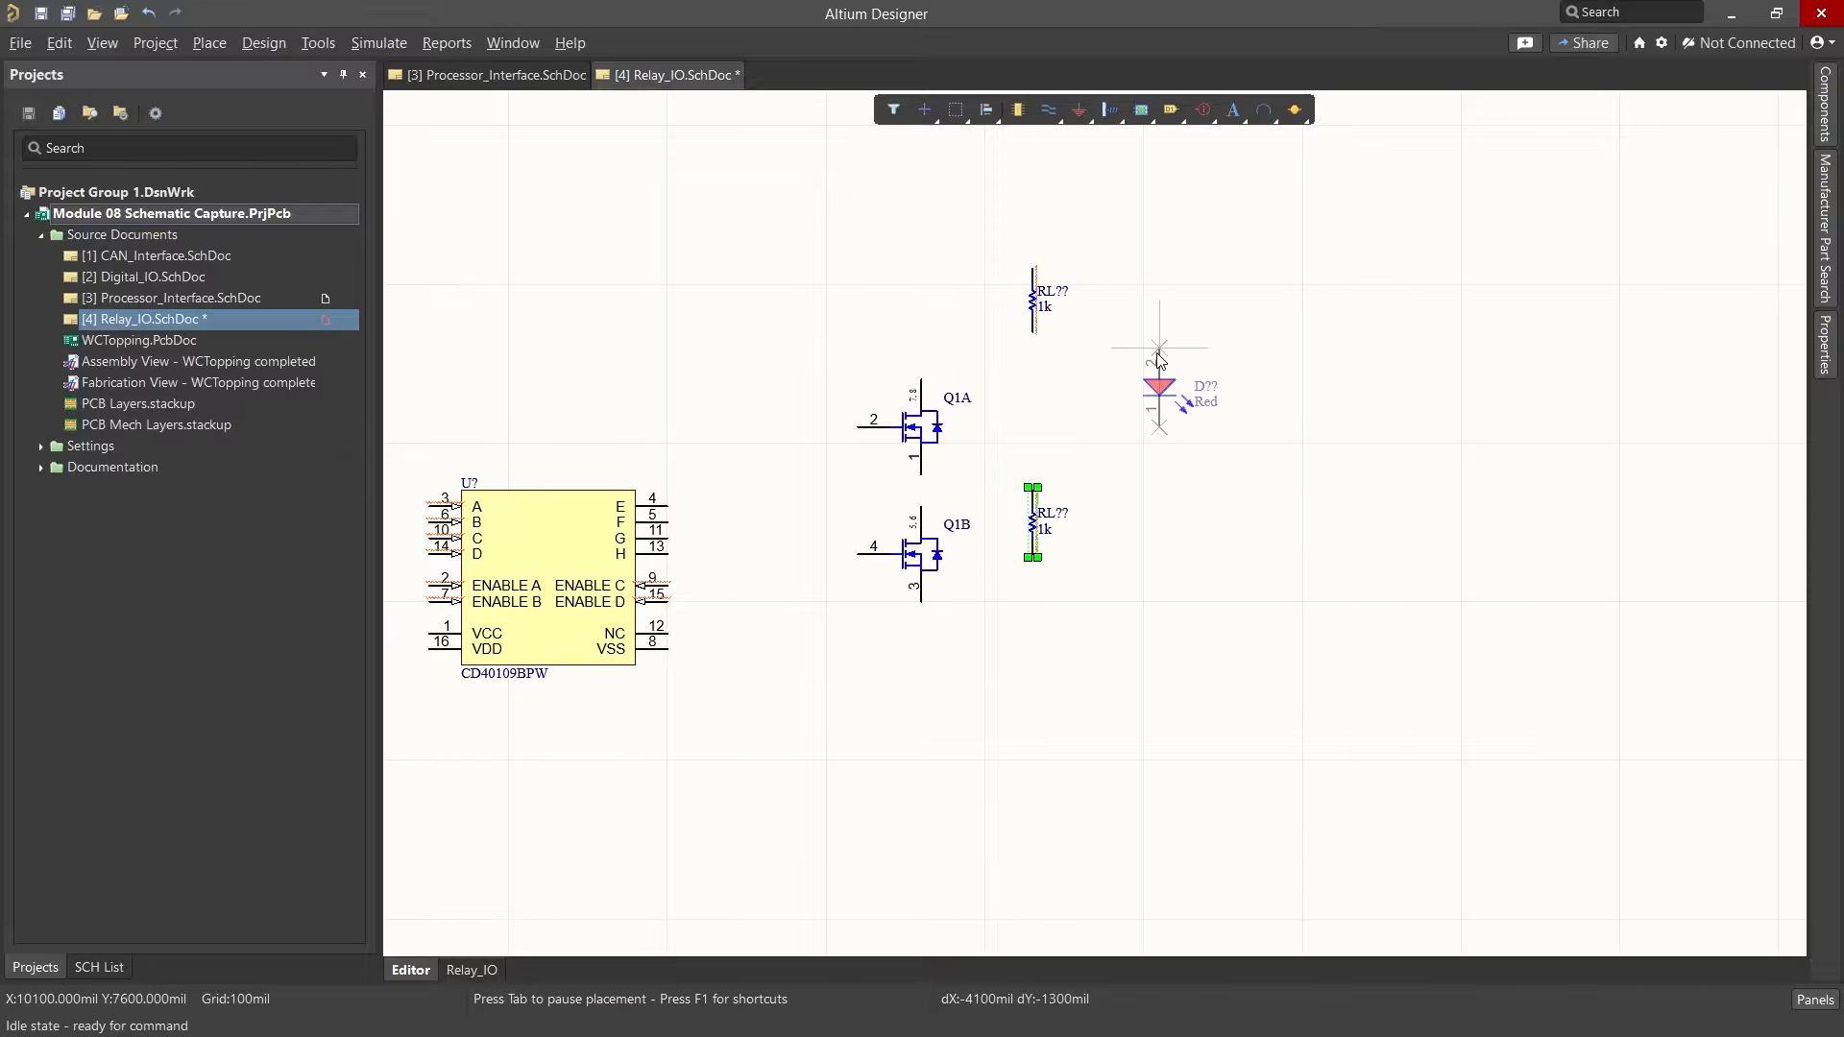
{"action": "left_click", "coordinate": [1143, 332]}
{"action": "scroll", "coordinate": [1188, 375], "scroll_direction": "down", "scroll_amount": 1}
{"action": "left_click", "coordinate": [1143, 467]}
{"action": "right_click", "coordinate": [1192, 424]}
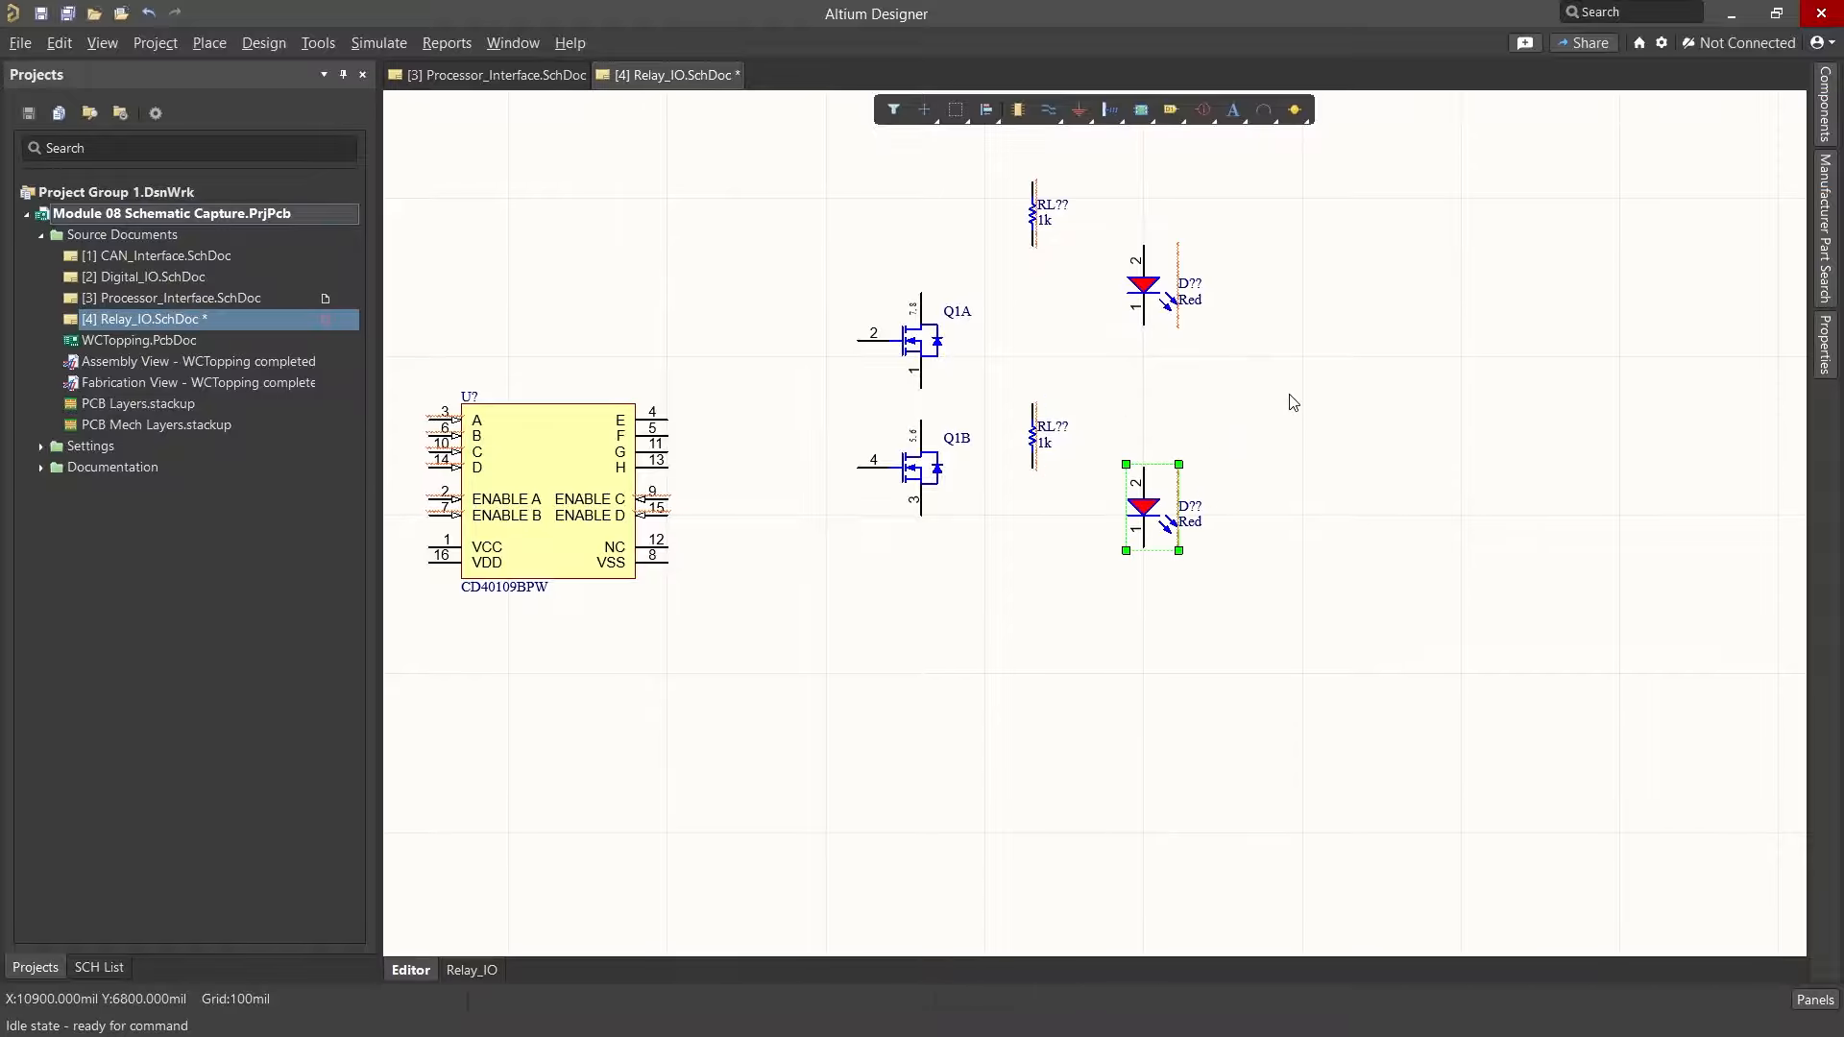
Step: Search the library for diode and place two 1N4148 diodes to the right of the two LEDs
{"action": "left_click", "coordinate": [1825, 104]}
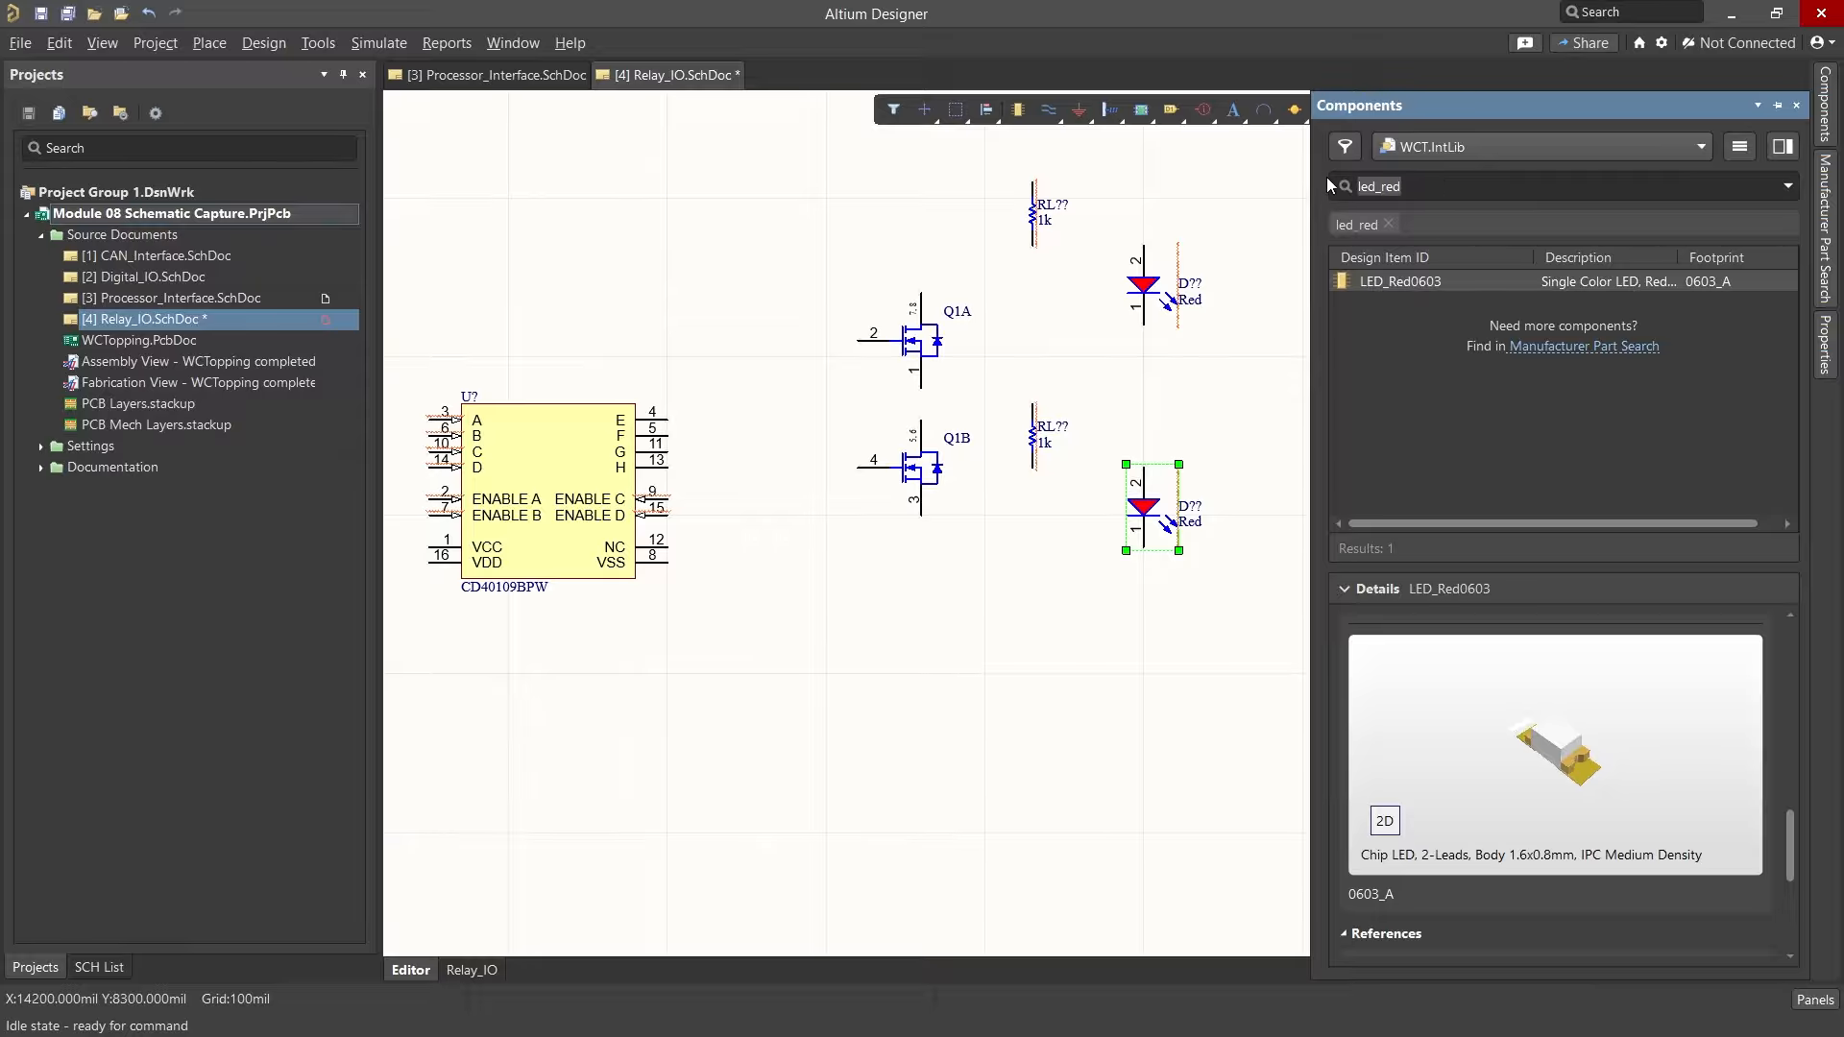
{"action": "key", "text": "Return"}
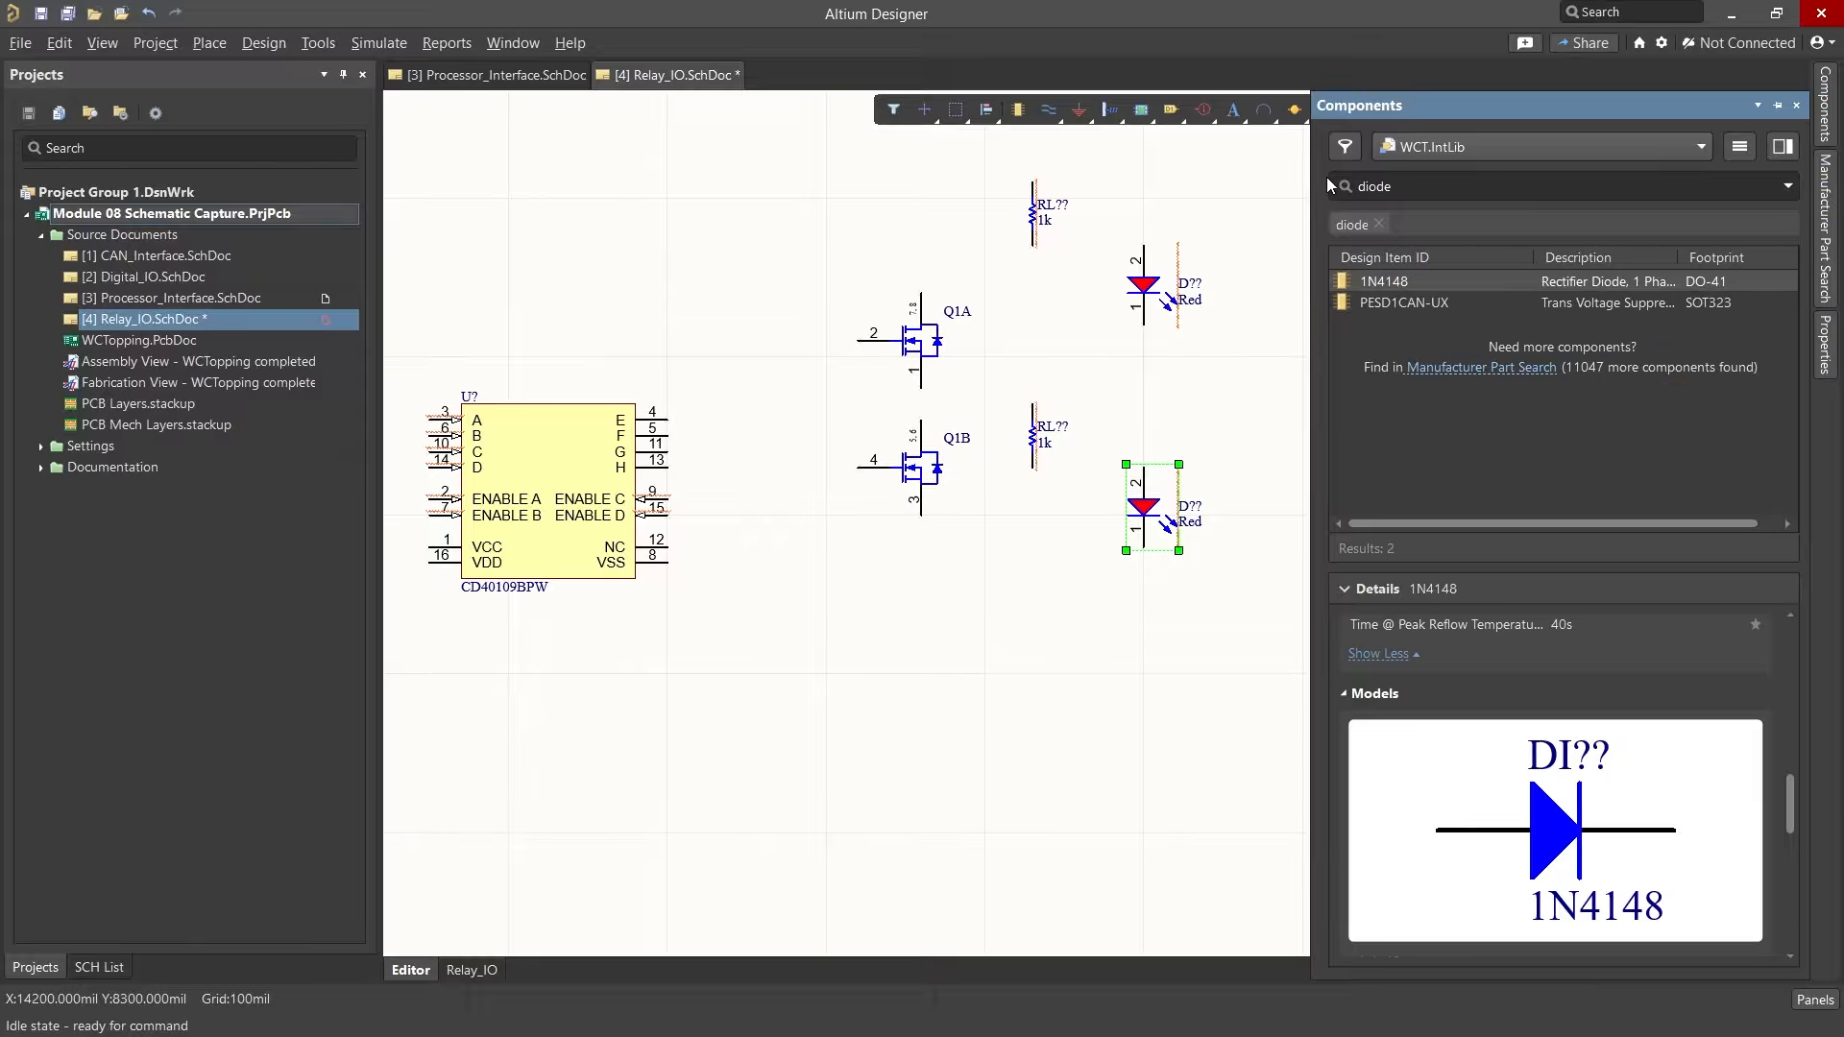
{"action": "right_click", "coordinate": [1400, 284]}
{"action": "left_click", "coordinate": [1482, 300]}
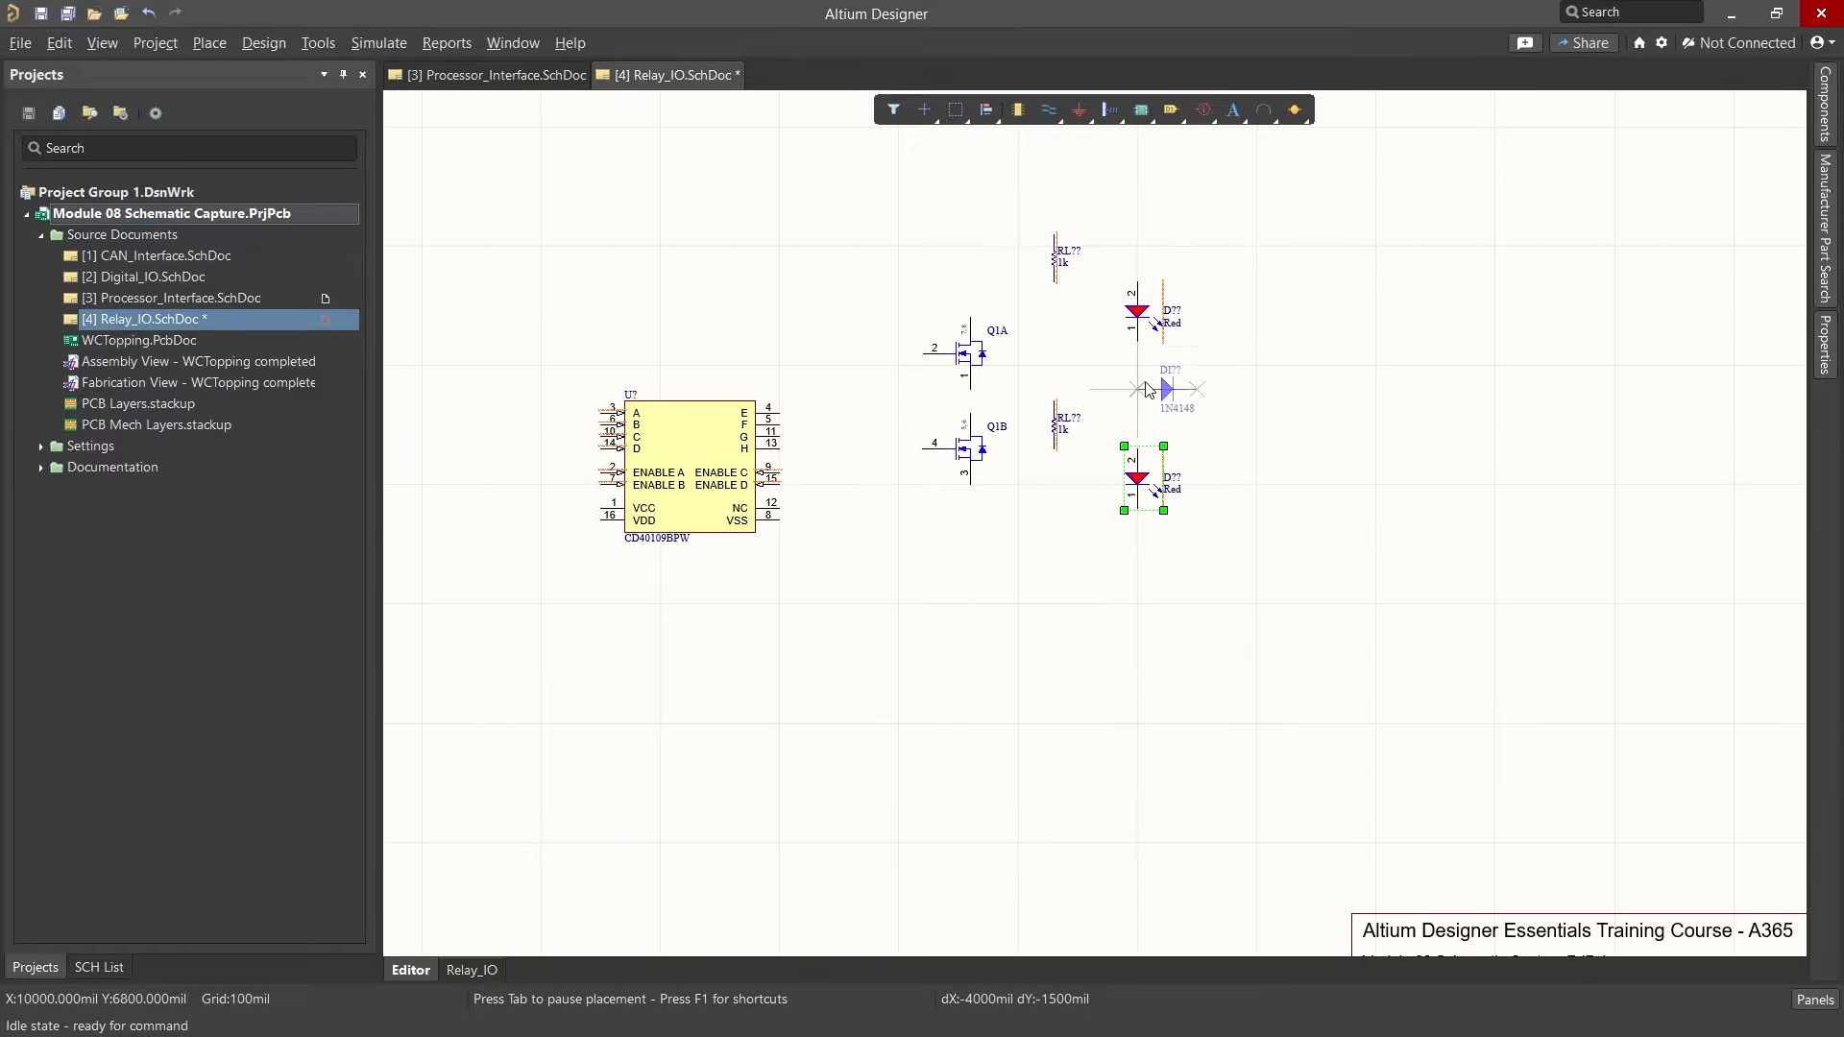
{"action": "left_click", "coordinate": [1233, 341]}
{"action": "left_click", "coordinate": [1233, 496]}
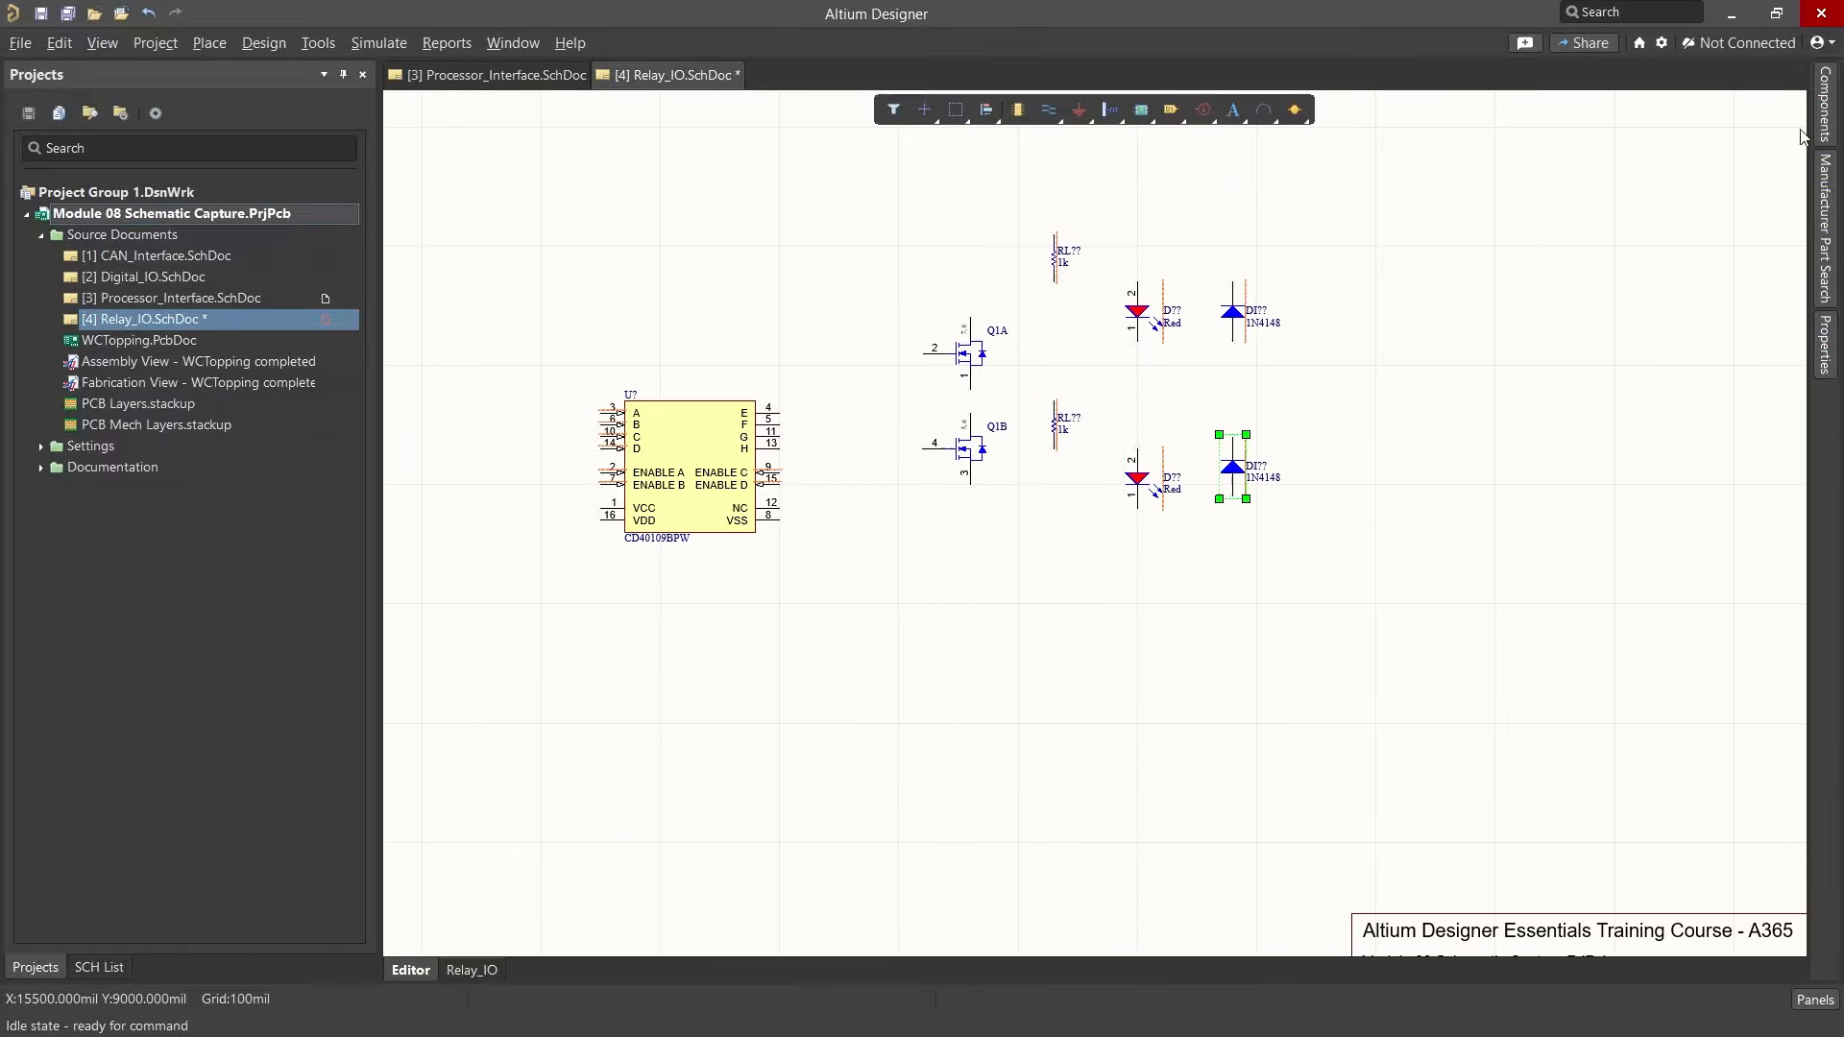
{"action": "key", "text": "Escape"}
Step: Search the library for anderson and place two black Anderson-1Pin BLK connectors to the right of the diodes
{"action": "left_click_drag", "start_coordinate": [1481, 180], "coordinate": [1338, 192]}
{"action": "type", "text": "ander"}
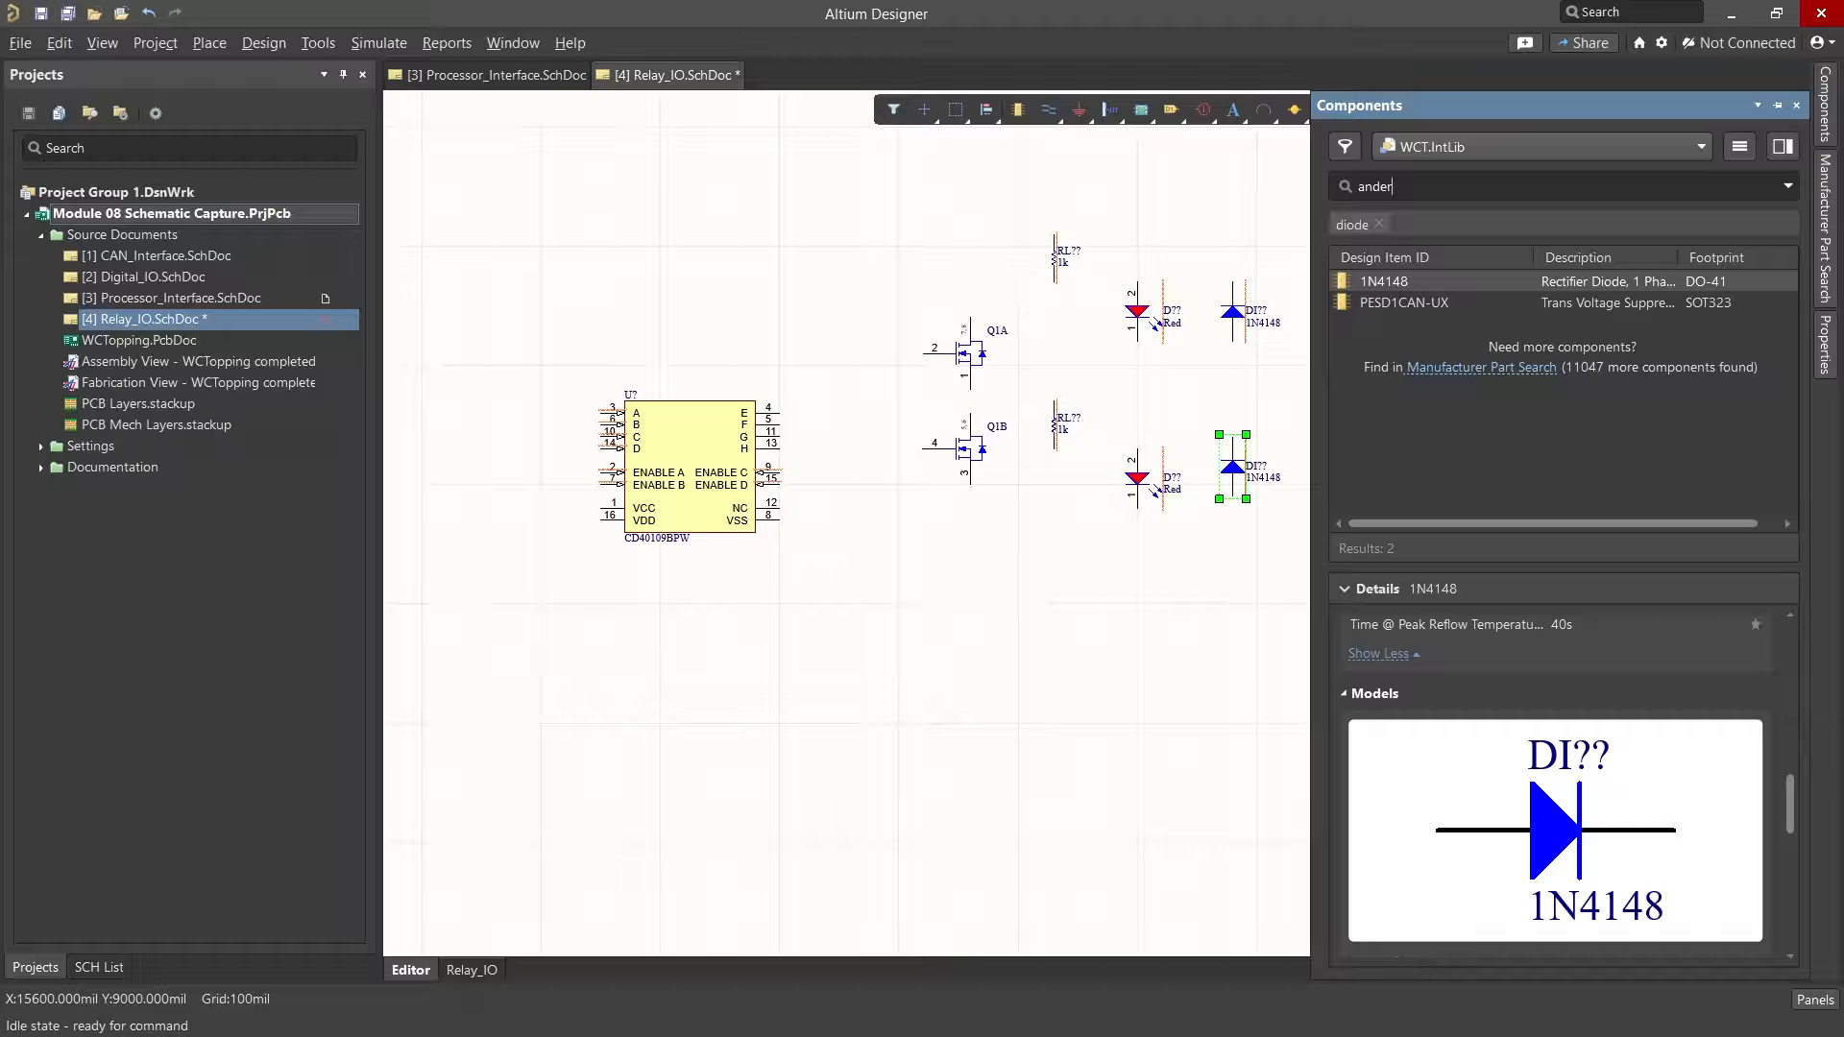
{"action": "type", "text": "son"}
{"action": "right_click", "coordinate": [1409, 281]}
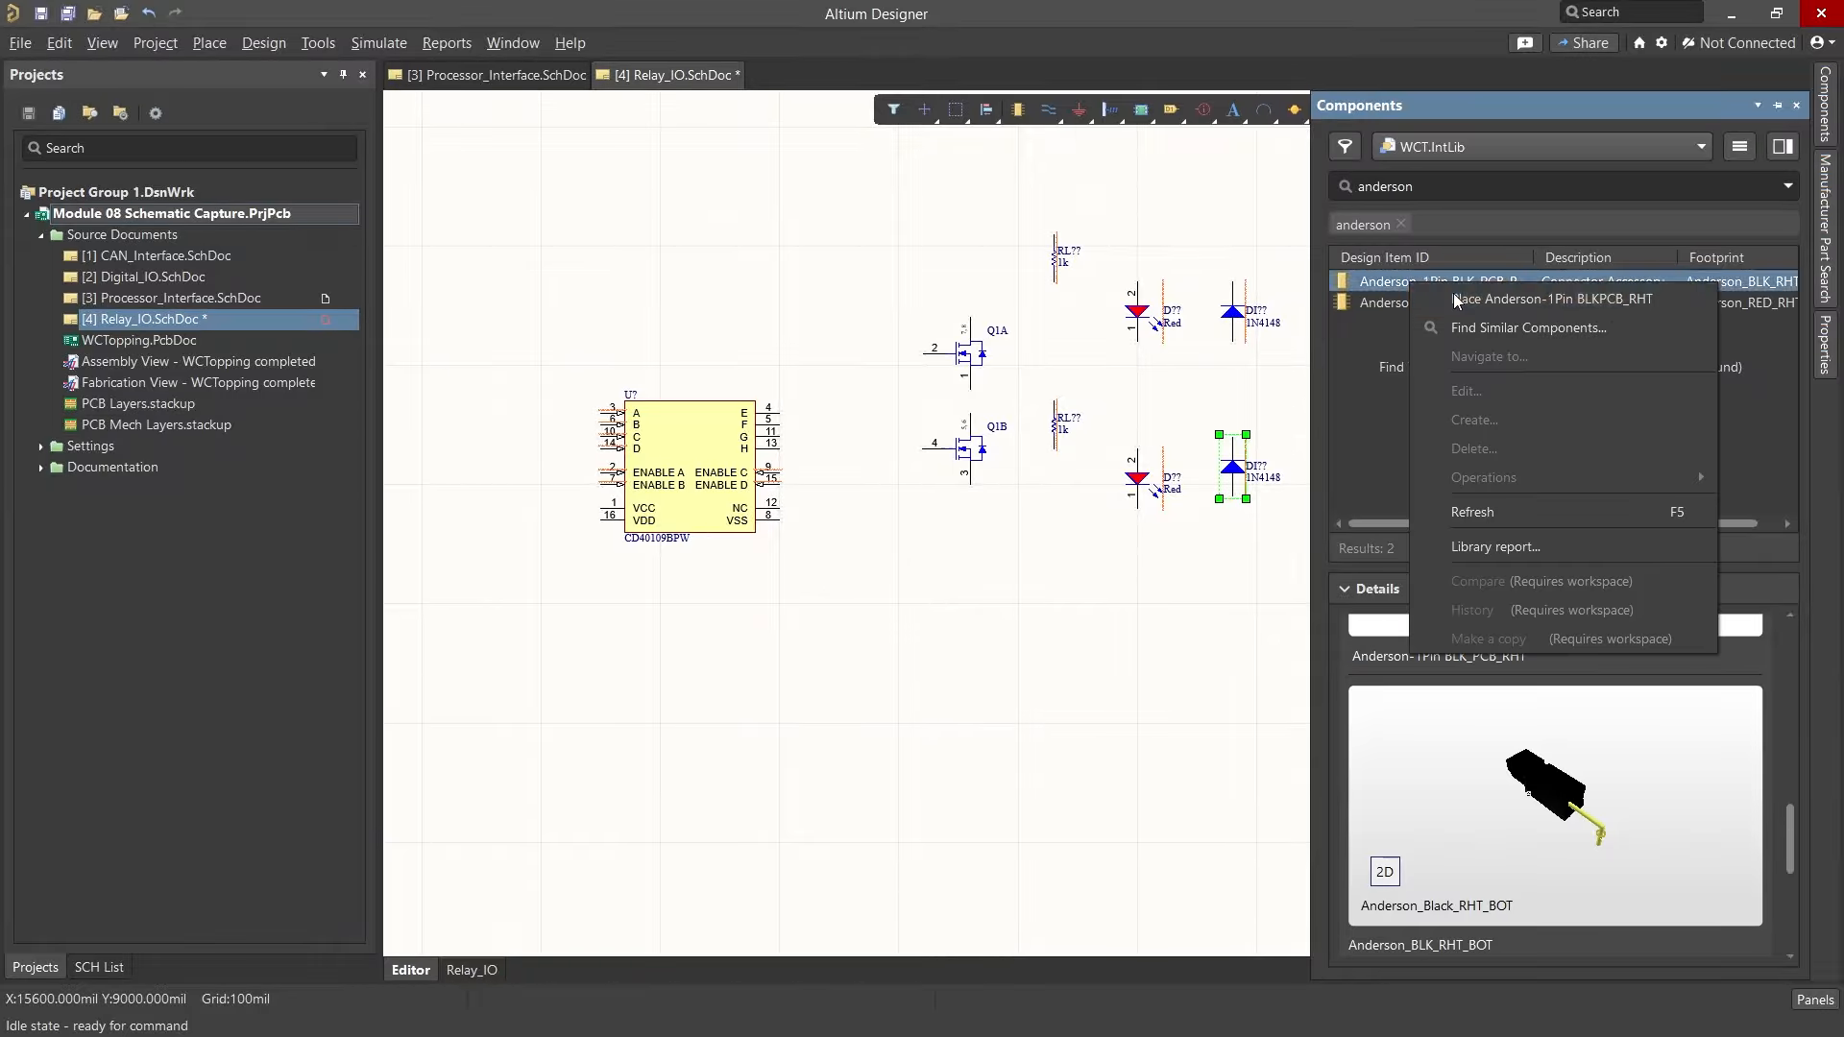
{"action": "left_click", "coordinate": [1457, 301]}
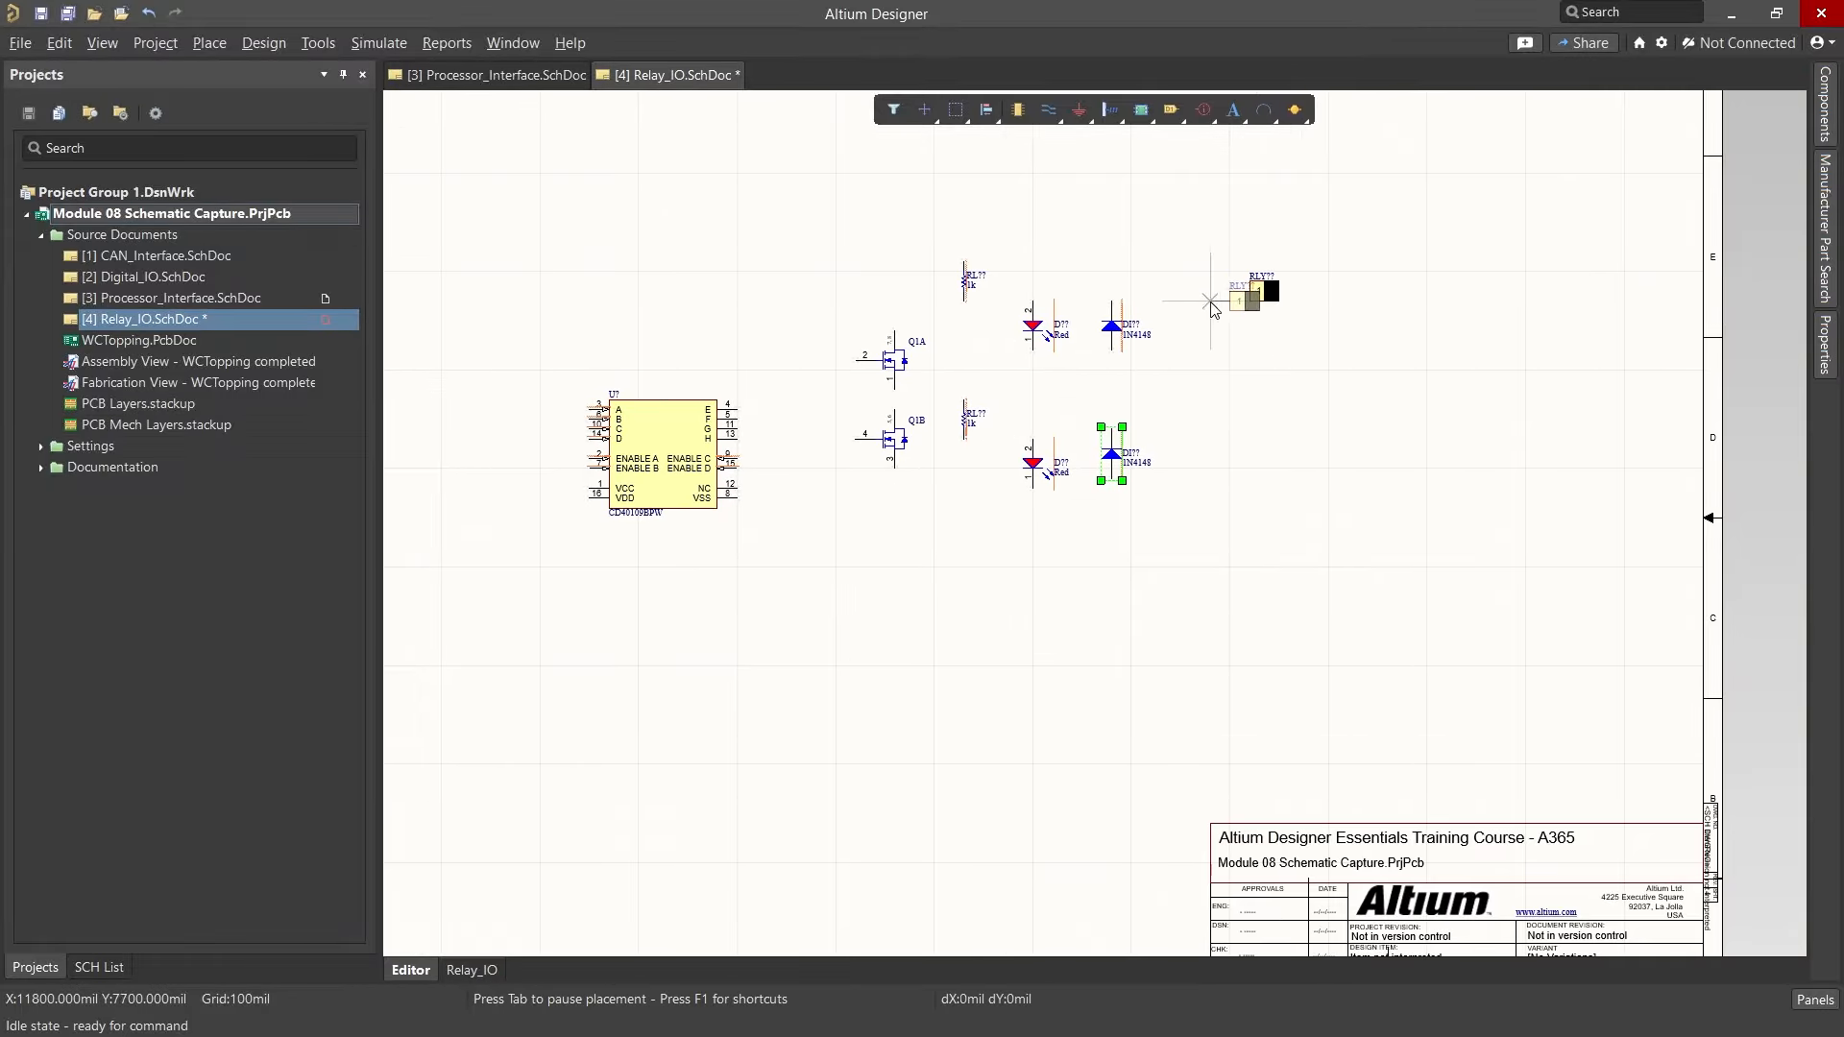
{"action": "left_click", "coordinate": [1229, 442]}
{"action": "key", "text": "Escape"}
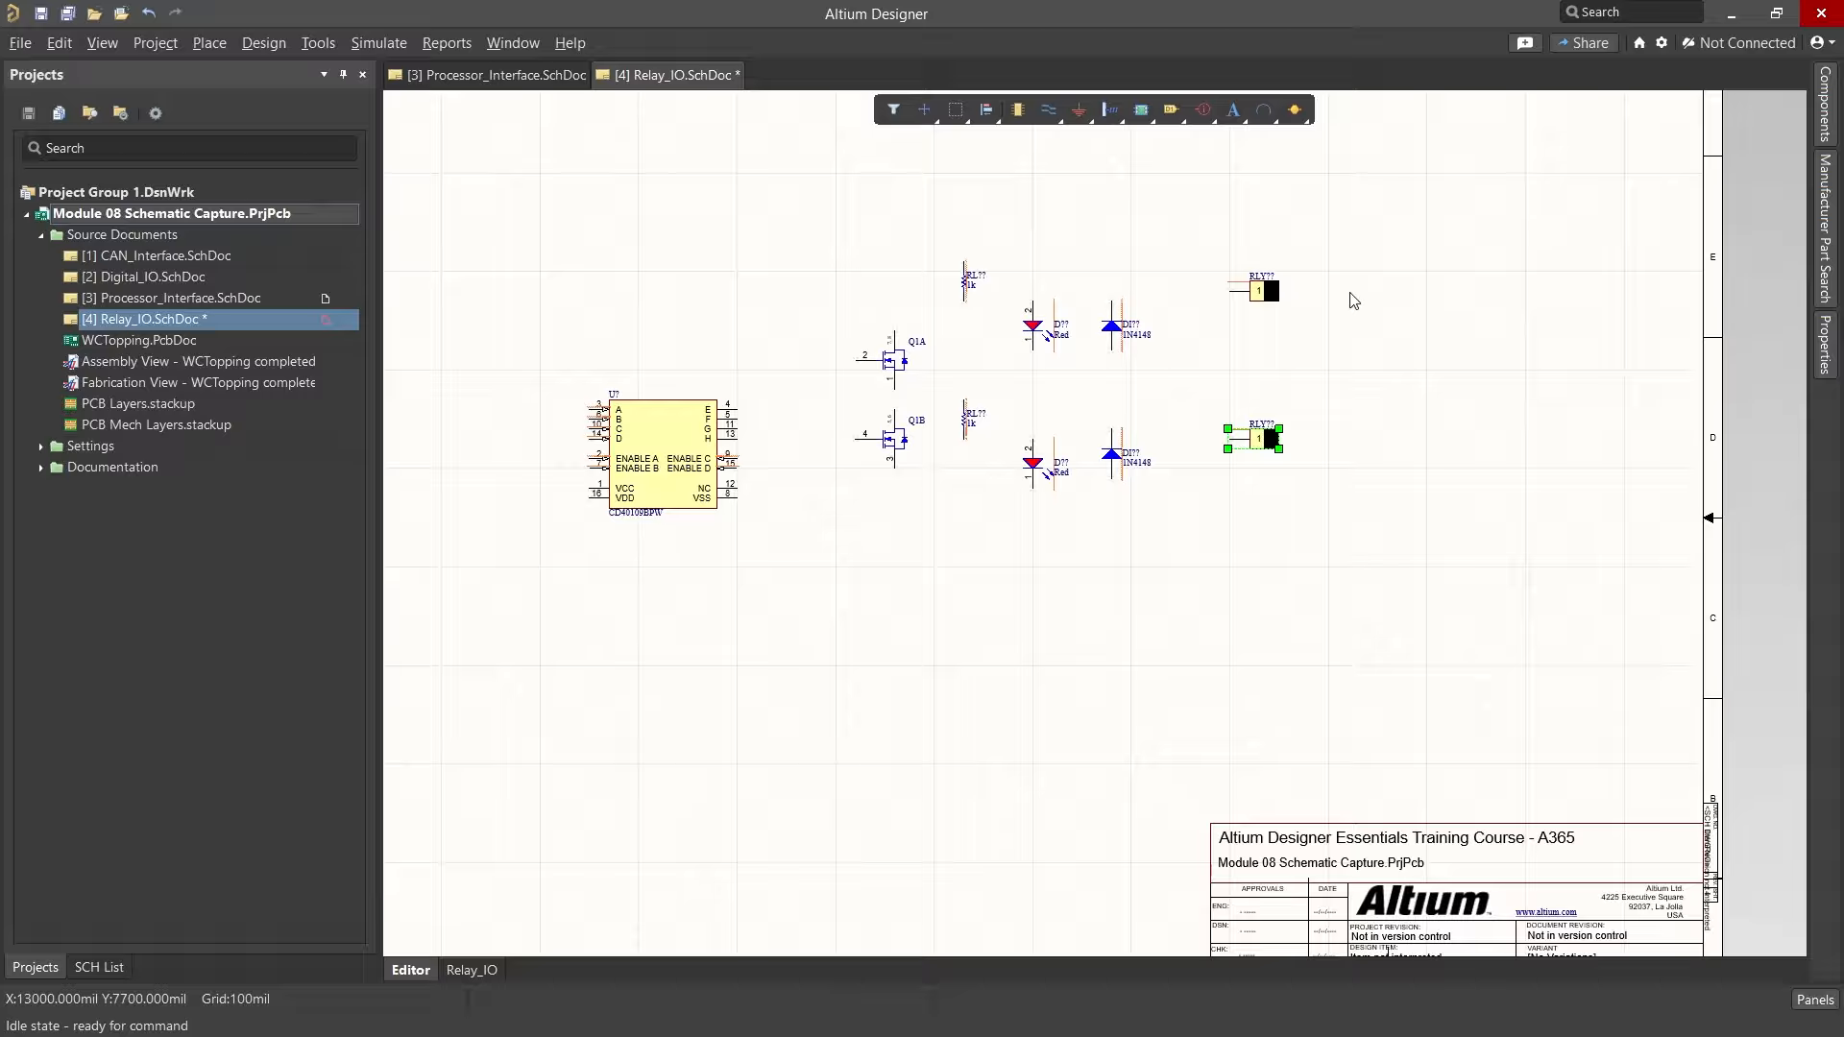
Step: Place two red Anderson-1Pin RED connectors, one below each black Anderson connector
{"action": "left_click", "coordinate": [1825, 100]}
{"action": "right_click", "coordinate": [1431, 303]}
{"action": "left_click", "coordinate": [1537, 319]}
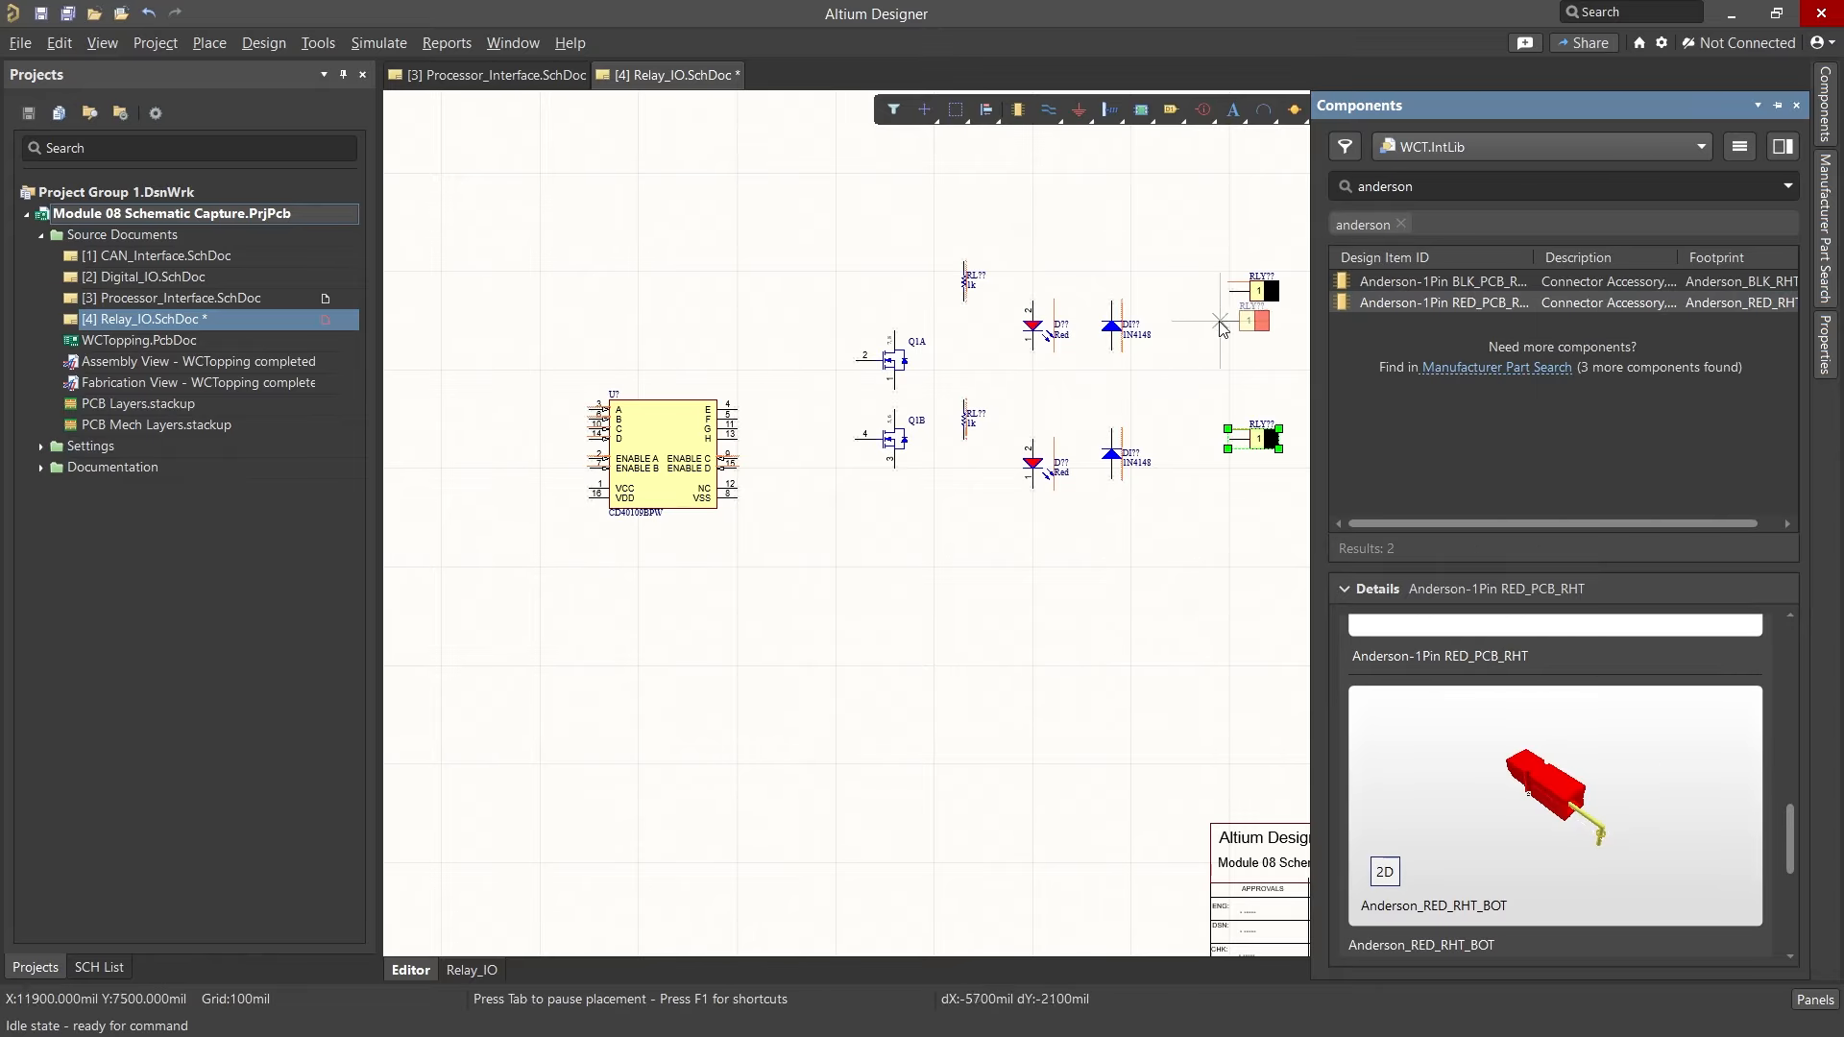
{"action": "left_click", "coordinate": [1229, 340]}
{"action": "left_click", "coordinate": [1230, 489]}
{"action": "key", "text": "Escape"}
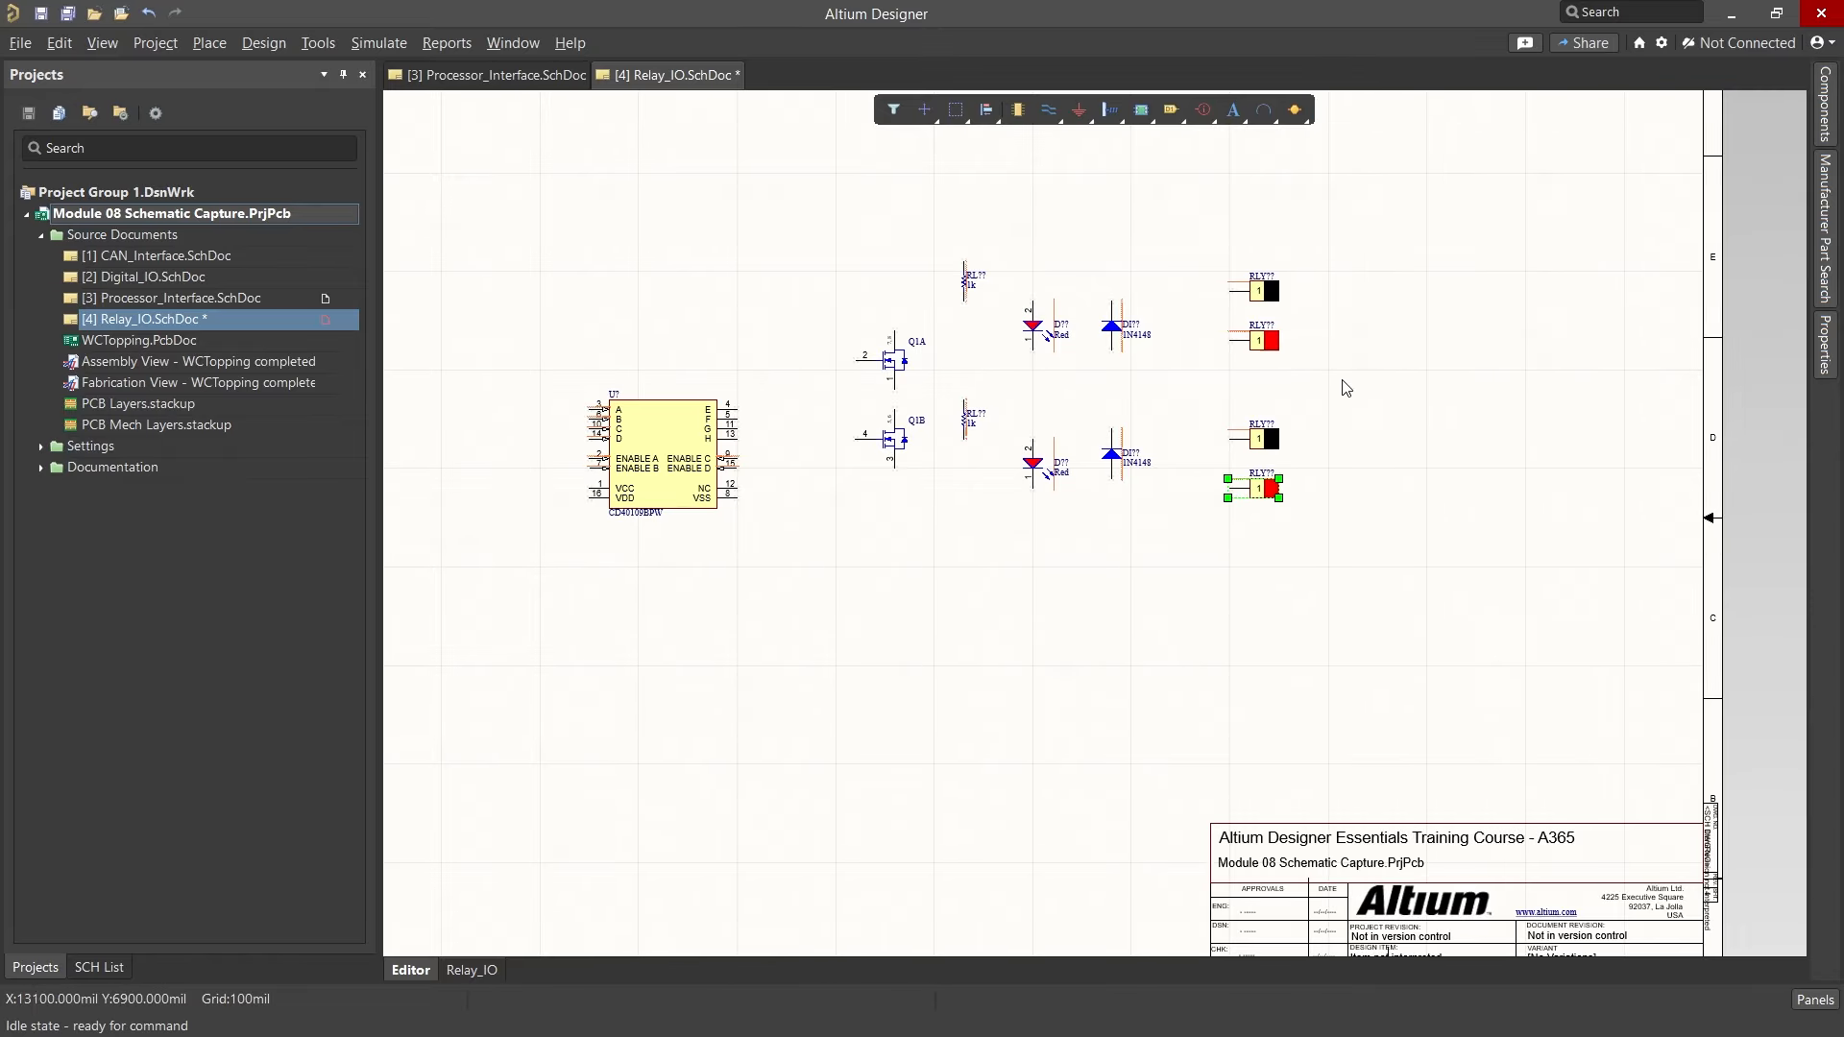
Step: Rearrange the lower channel, moving Q1B, its resistor and LED down into a vertical column below the upper channel
{"action": "scroll", "coordinate": [1366, 391], "scroll_direction": "down", "scroll_amount": 1}
{"action": "left_click_drag", "start_coordinate": [891, 408], "coordinate": [891, 536]}
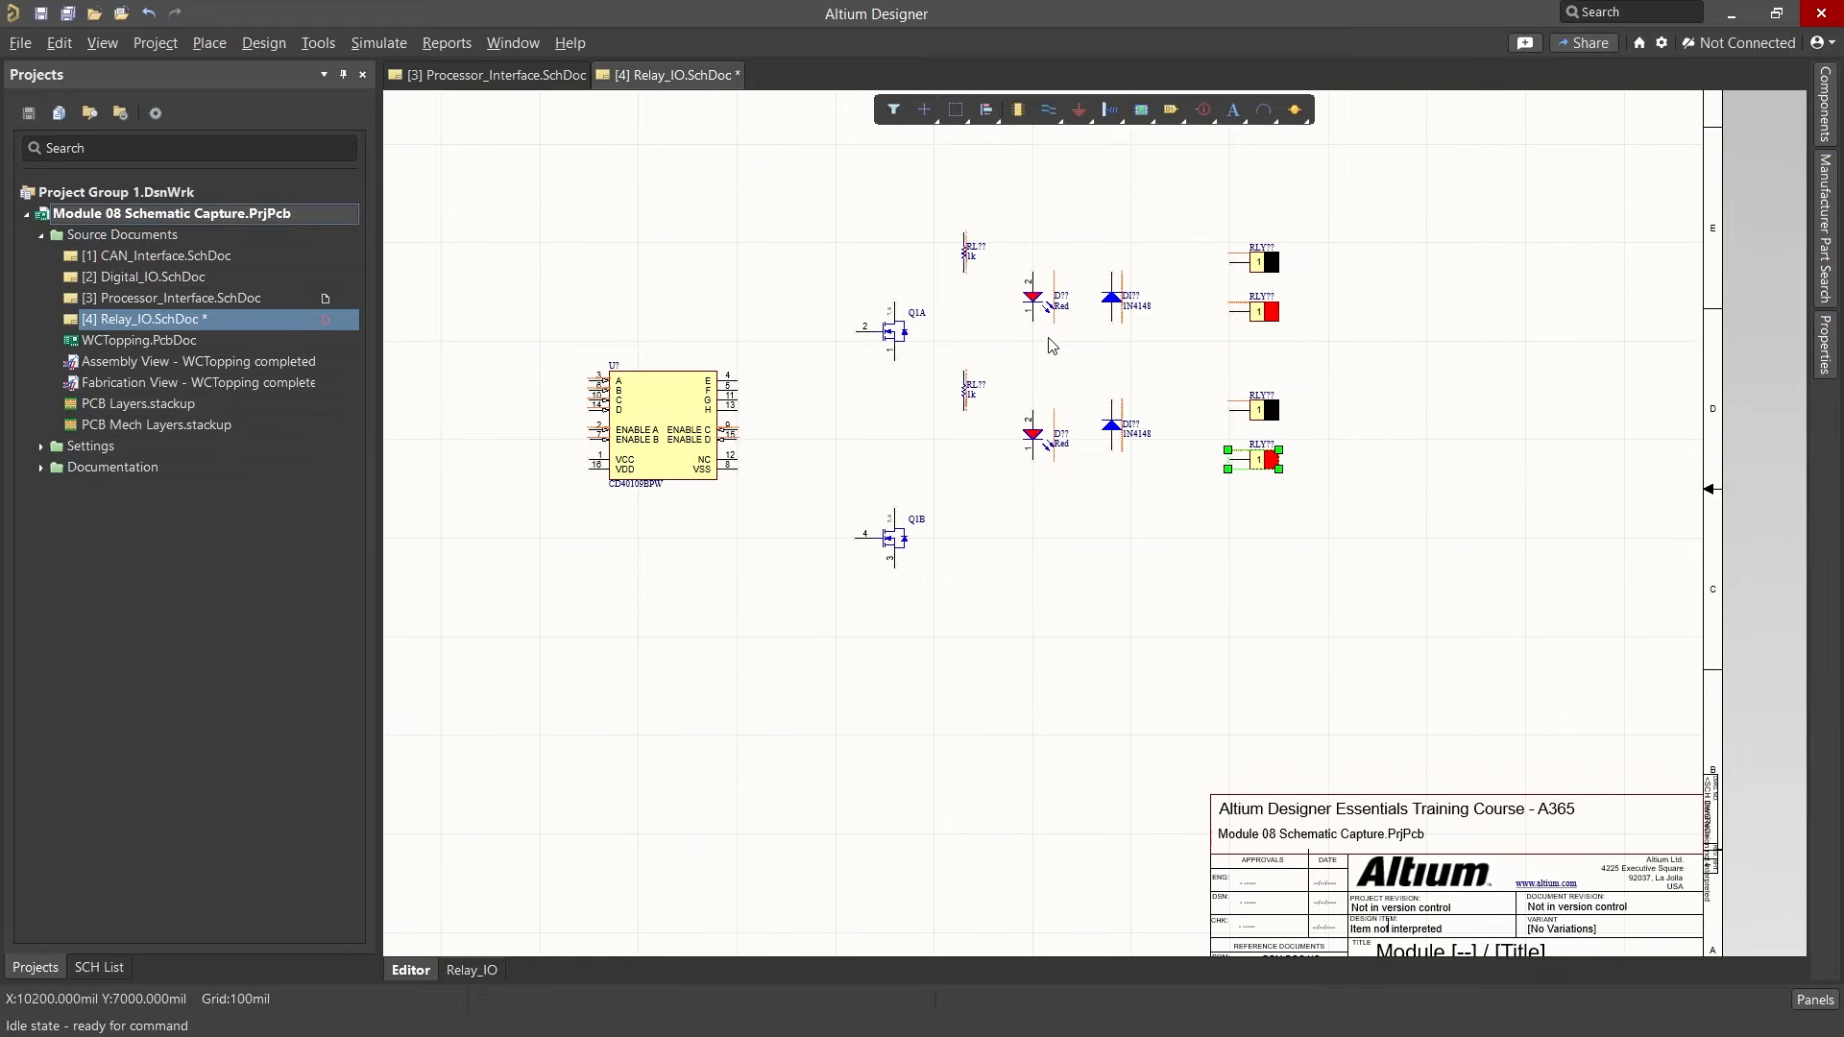
{"action": "left_click_drag", "start_coordinate": [1035, 284], "coordinate": [898, 252]}
{"action": "scroll", "coordinate": [896, 247], "scroll_direction": "up", "scroll_amount": 3, "text": "ctrl"}
{"action": "left_click_drag", "start_coordinate": [1040, 230], "coordinate": [906, 148]}
{"action": "left_click_drag", "start_coordinate": [1173, 653], "coordinate": [908, 741]}
{"action": "left_click_drag", "start_coordinate": [1042, 562], "coordinate": [907, 628]}
{"action": "left_click_drag", "start_coordinate": [974, 862], "coordinate": [847, 545]}
{"action": "left_click_drag", "start_coordinate": [903, 687], "coordinate": [904, 782]}
{"action": "left_click", "coordinate": [1160, 554]}
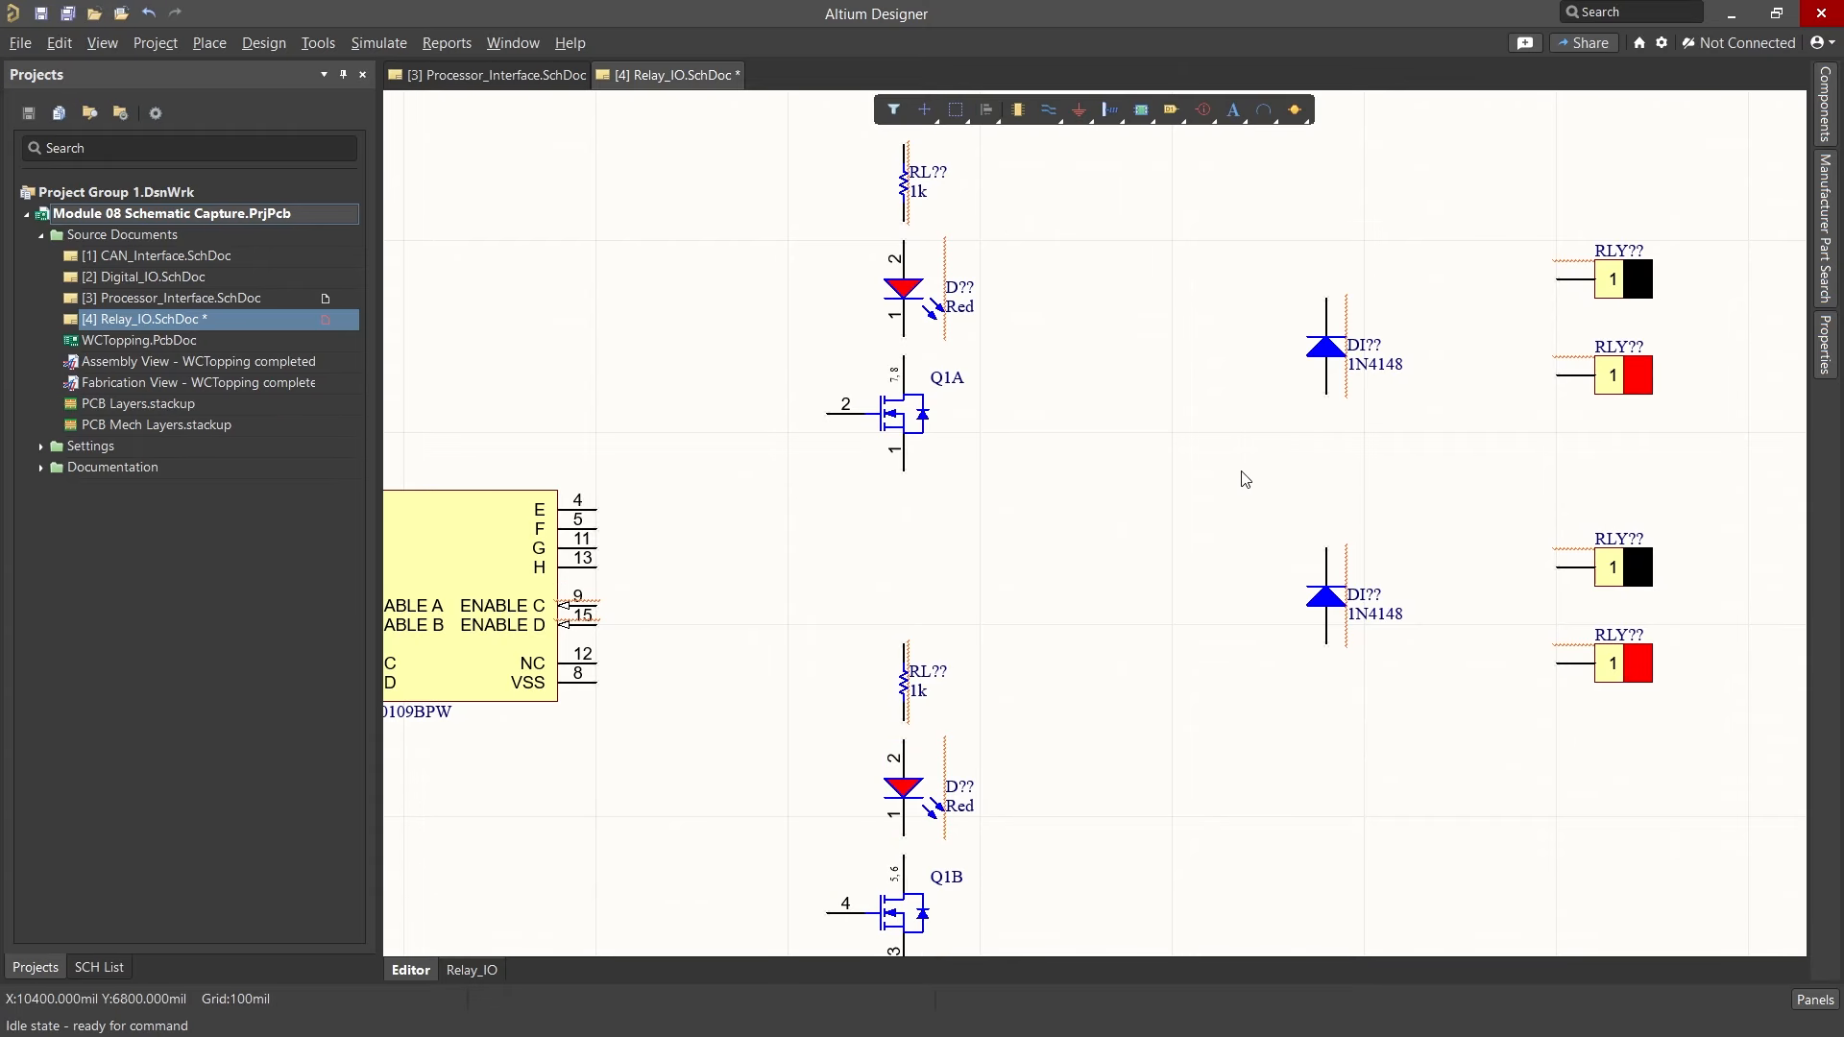
Step: Move the lower diode and its two Anderson connectors down to line up with the lower channel
{"action": "scroll", "coordinate": [1287, 449], "scroll_direction": "down", "scroll_amount": 2}
{"action": "left_click_drag", "start_coordinate": [1327, 493], "coordinate": [1327, 548]}
{"action": "left_click_drag", "start_coordinate": [1644, 632], "coordinate": [1307, 431]}
{"action": "left_click_drag", "start_coordinate": [1327, 548], "coordinate": [1326, 702]}
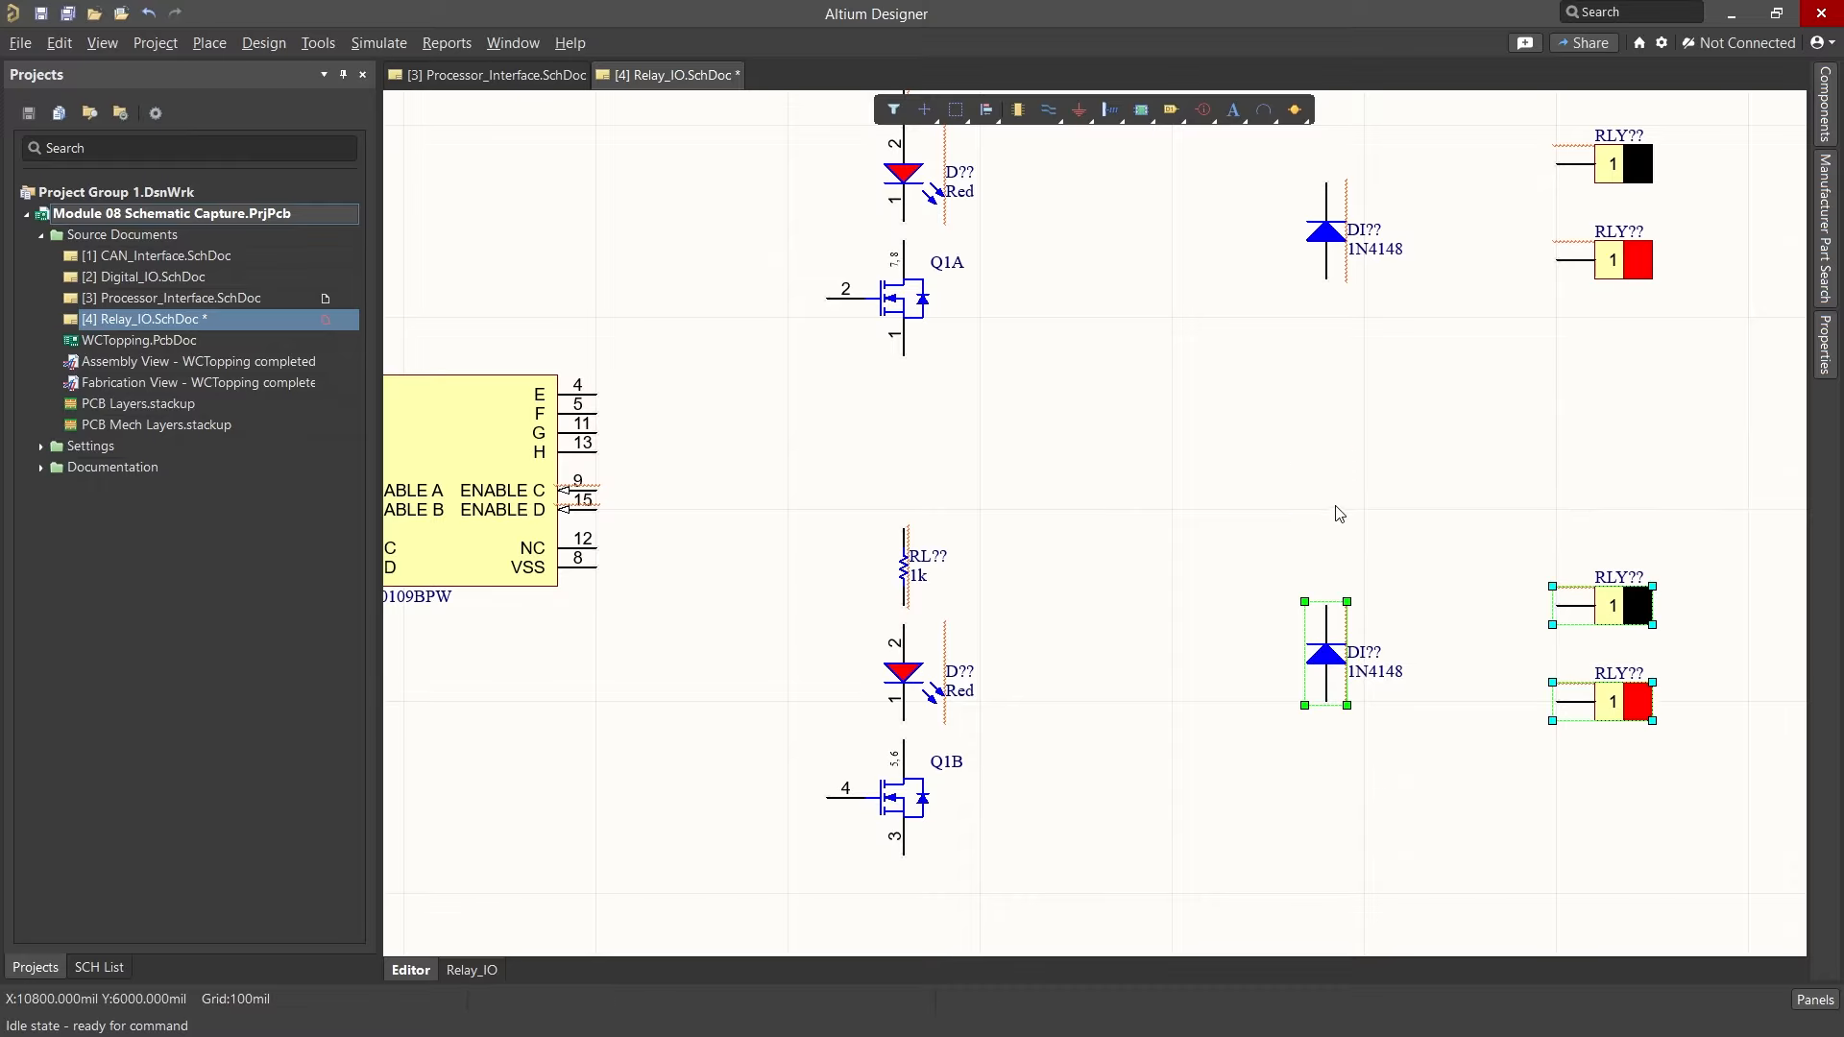
{"action": "scroll", "coordinate": [1149, 505], "scroll_direction": "down", "scroll_amount": 3, "text": "ctrl"}
{"action": "key", "text": "ctrl+Page_Down"}
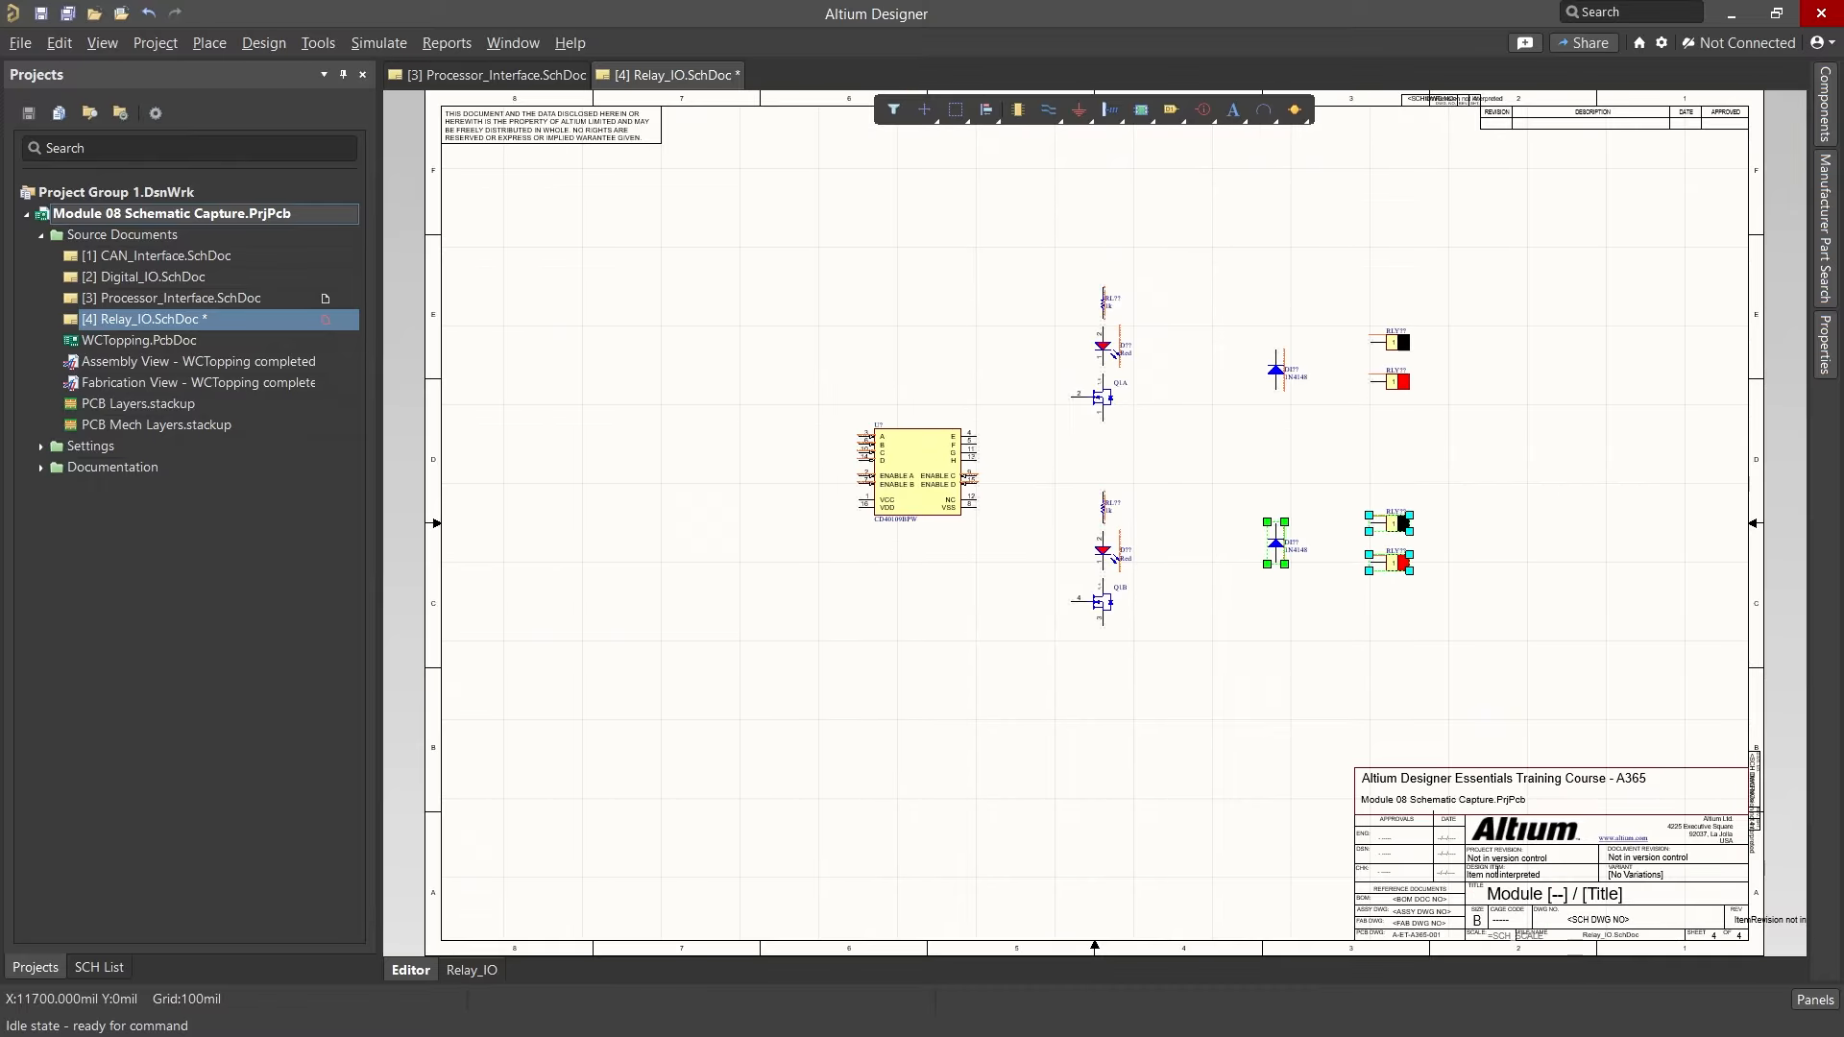